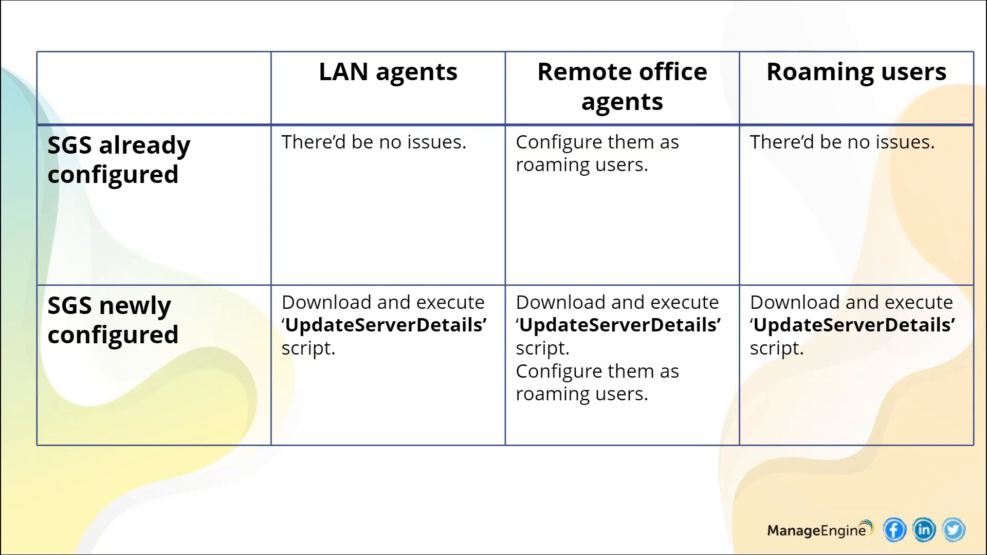
Step: Switch to Chrome and review the WFH endpoints guide's agent category table, notes and already-configured SGS section
{"action": "key", "text": "alt+Tab"}
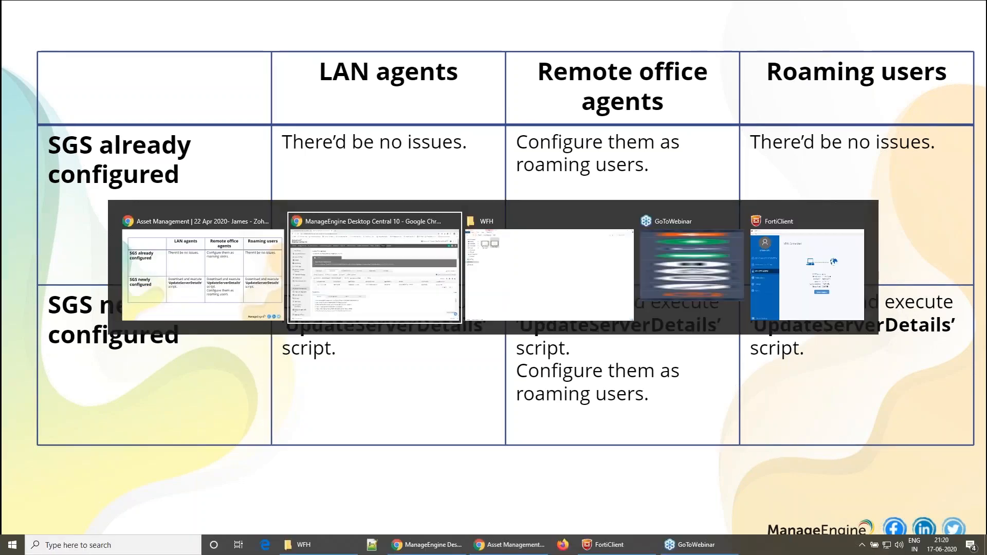
{"action": "left_click", "coordinate": [77, 8]}
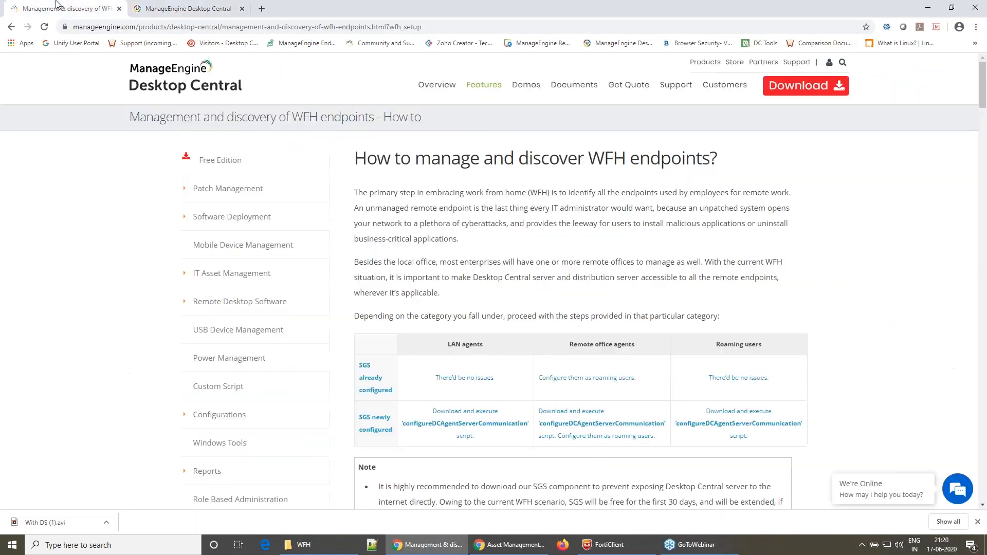
{"action": "scroll", "coordinate": [589, 245], "scroll_direction": "down", "scroll_amount": 3}
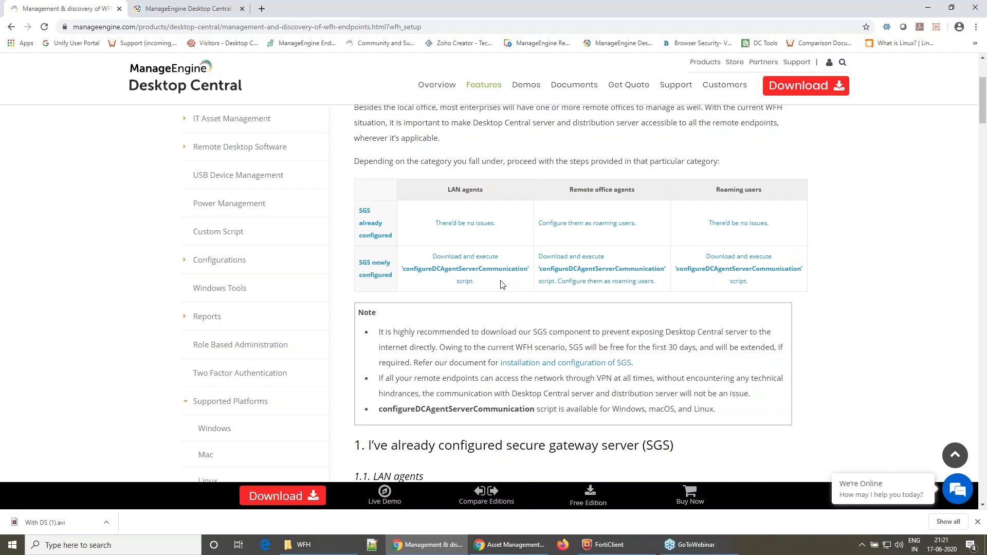
{"action": "scroll", "coordinate": [503, 284], "scroll_direction": "down", "scroll_amount": 4}
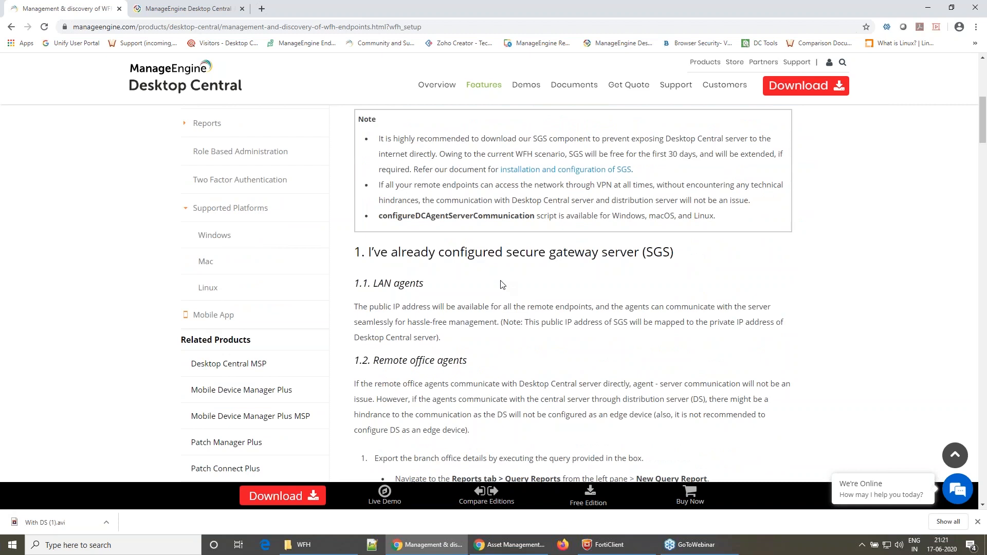
Step: Return to the presentation and advance it one slide, and play With DS.avi from the WFH folder
{"action": "left_click", "coordinate": [520, 545]}
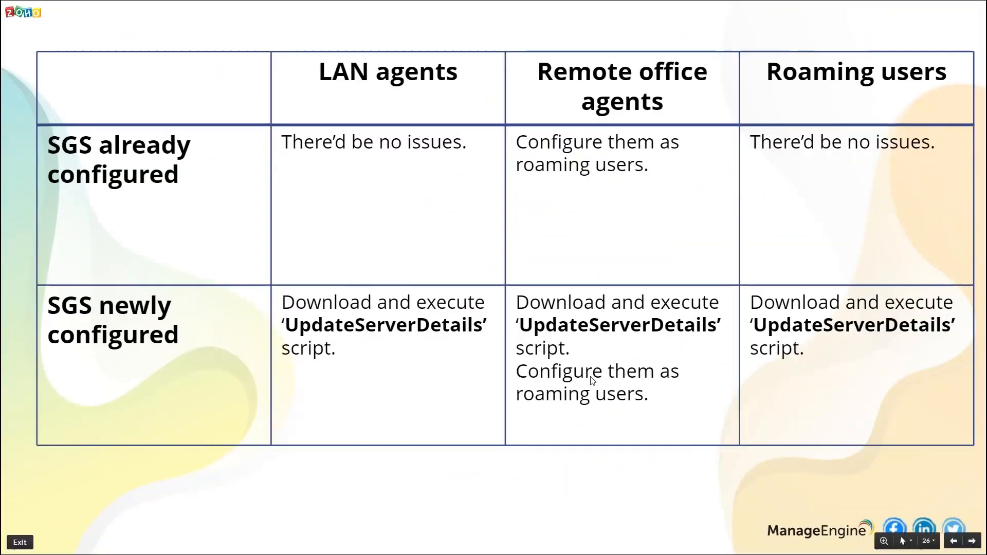
{"action": "key", "text": "Right"}
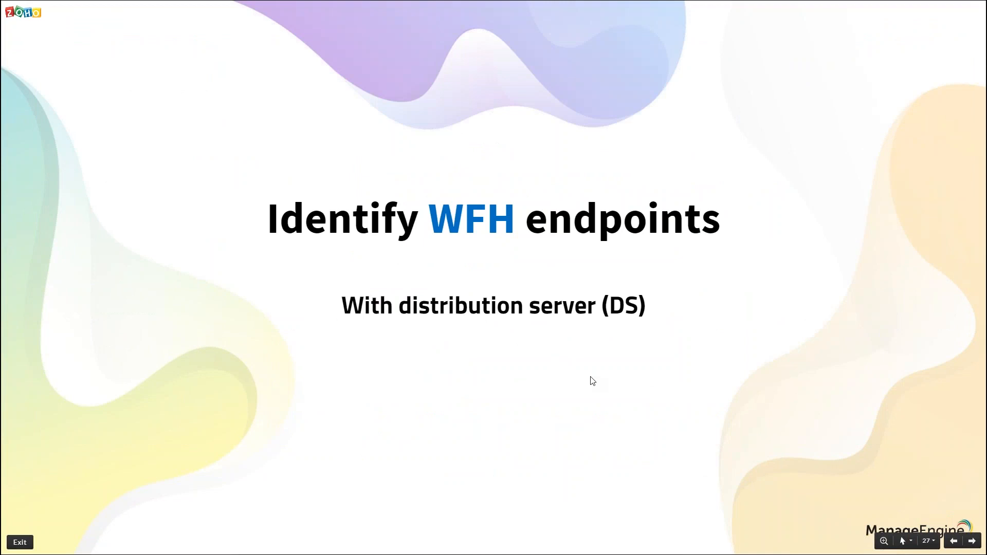
{"action": "key", "text": "alt+Tab"}
{"action": "key", "text": "alt+Tab"}
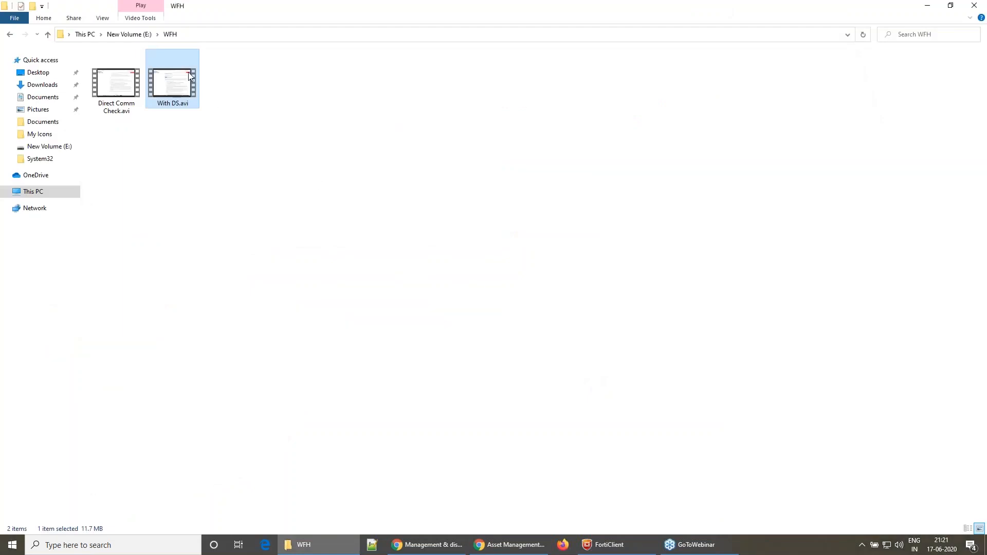
{"action": "double_click", "coordinate": [189, 76]}
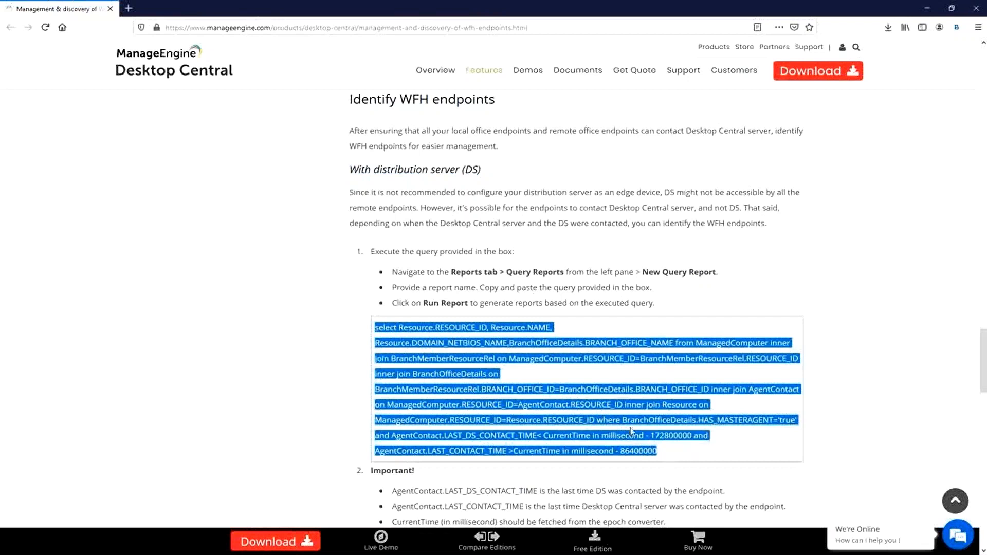
Step: Copy the distribution server query from the guide and paste it into a new Notepad document, adding blank lines below it
{"action": "right_click", "coordinate": [631, 422]}
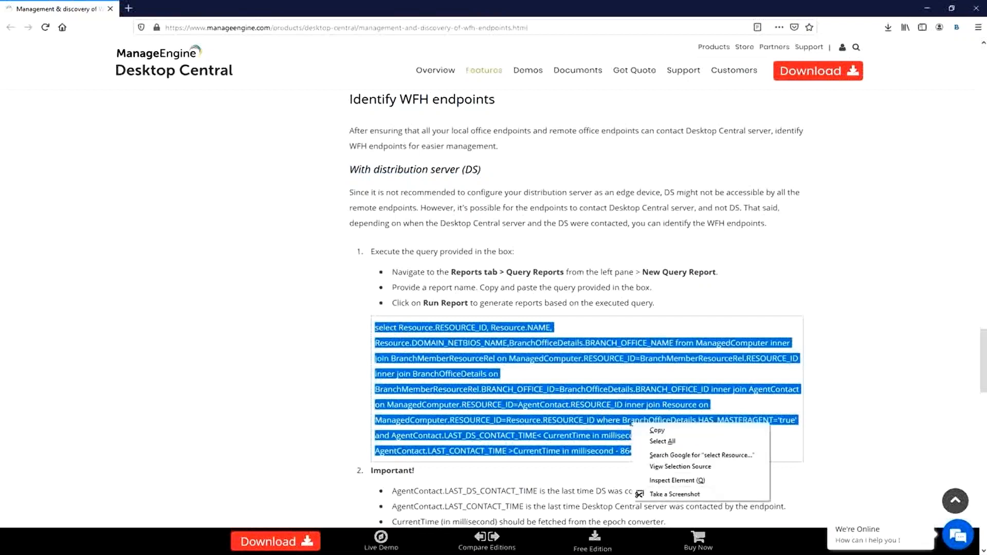
{"action": "left_click", "coordinate": [649, 433]}
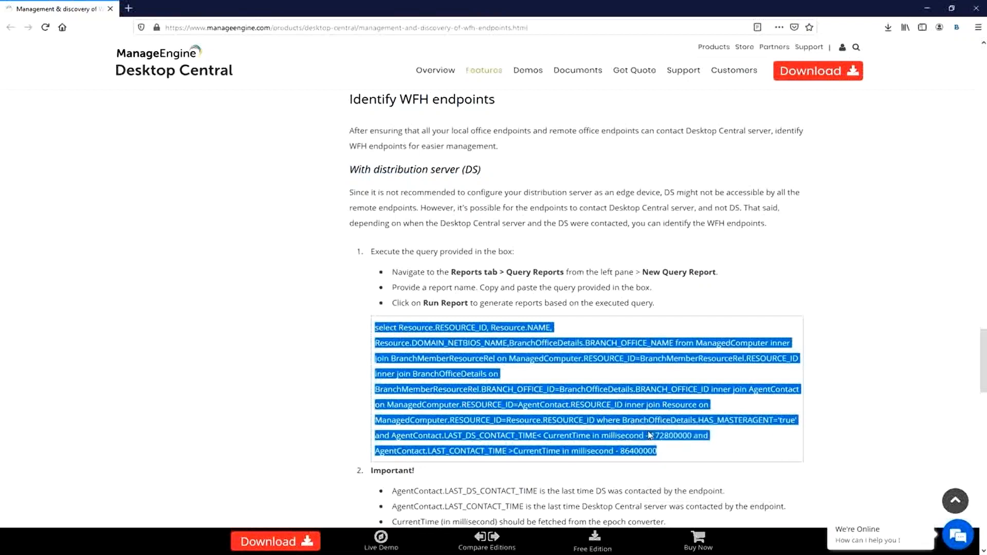
{"action": "key", "text": "super+r"}
{"action": "key", "text": "Return"}
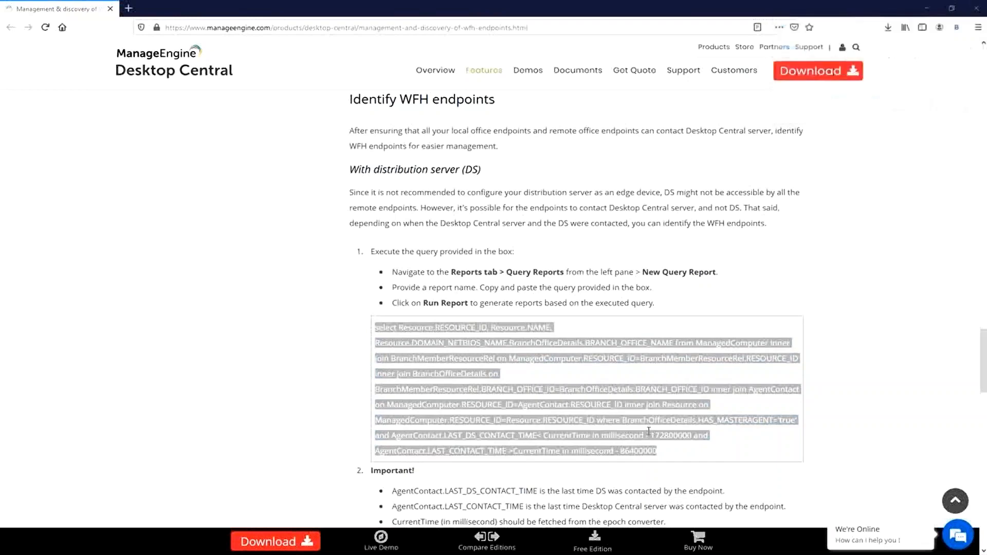
{"action": "key", "text": "ctrl+v"}
{"action": "key", "text": "Return"}
{"action": "key", "text": "Return"}
{"action": "key", "text": "Return"}
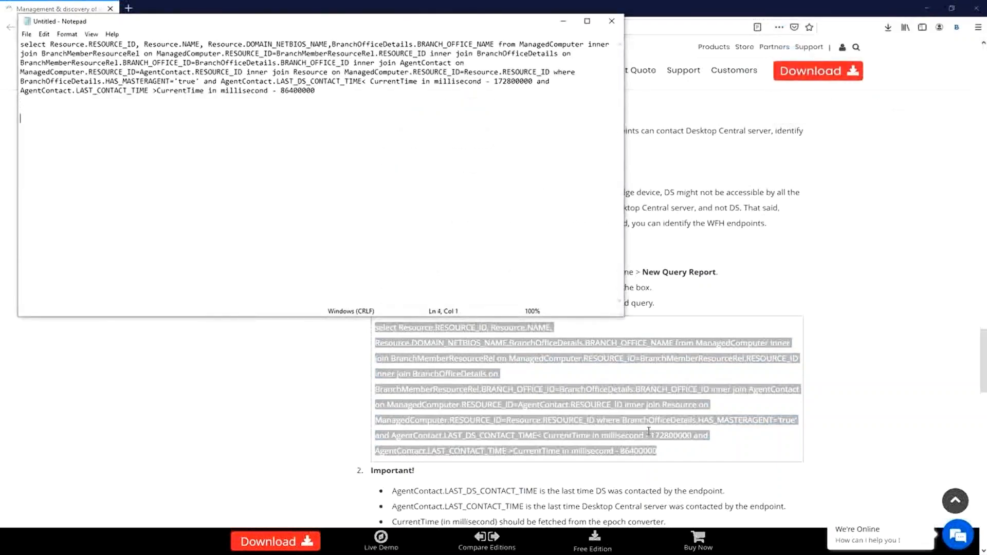
Step: Switch to Chrome, search Google in a new tab for the current time in milliseconds, and open the Current Millis site
{"action": "key", "text": "alt+Tab"}
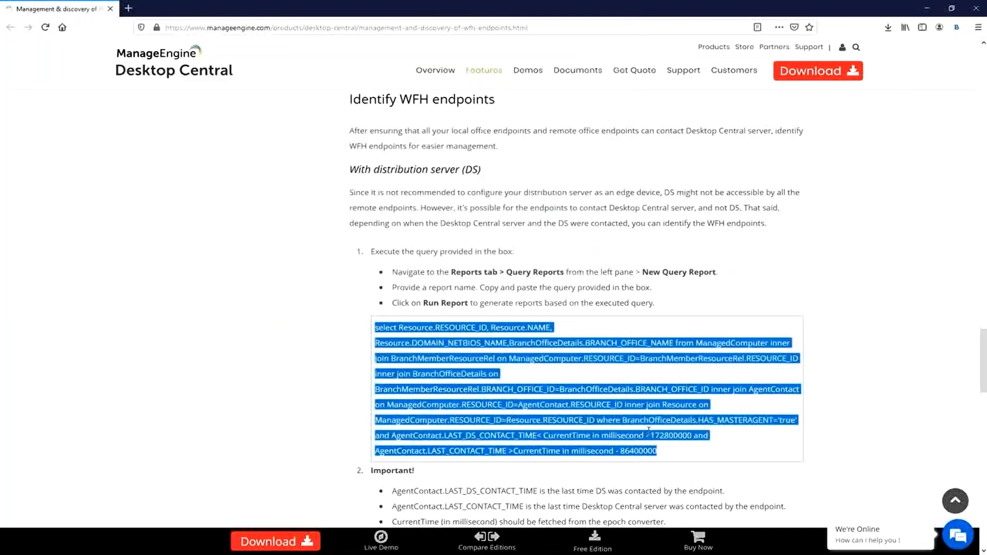
{"action": "key", "text": "alt+Tab"}
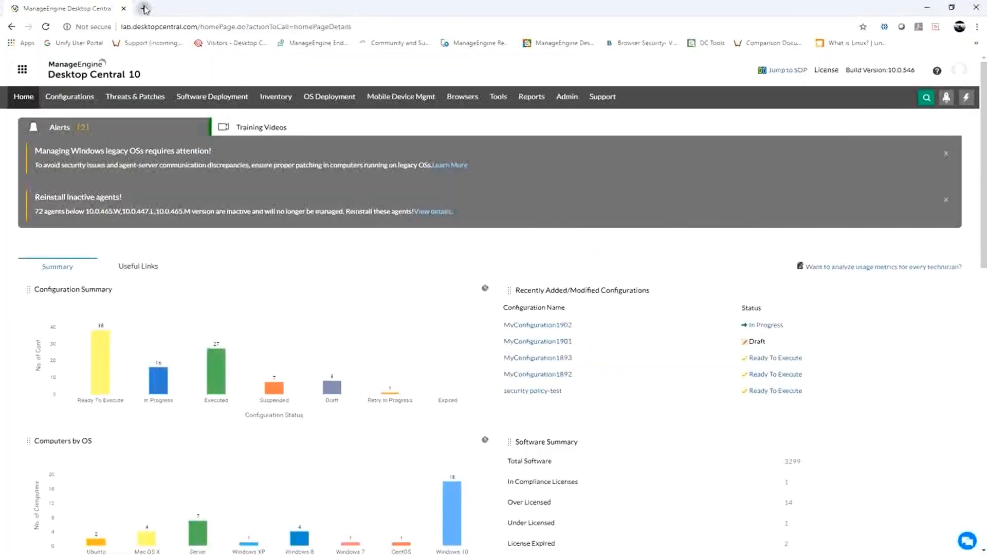
{"action": "left_click", "coordinate": [145, 9]}
{"action": "key", "text": "ctrl+v"}
{"action": "key", "text": "Return"}
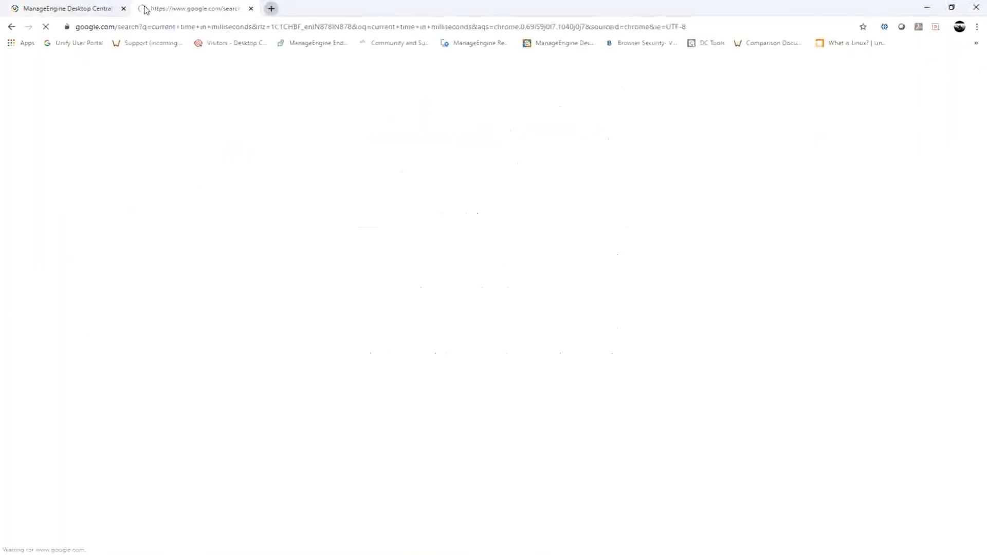
{"action": "left_click", "coordinate": [200, 161]}
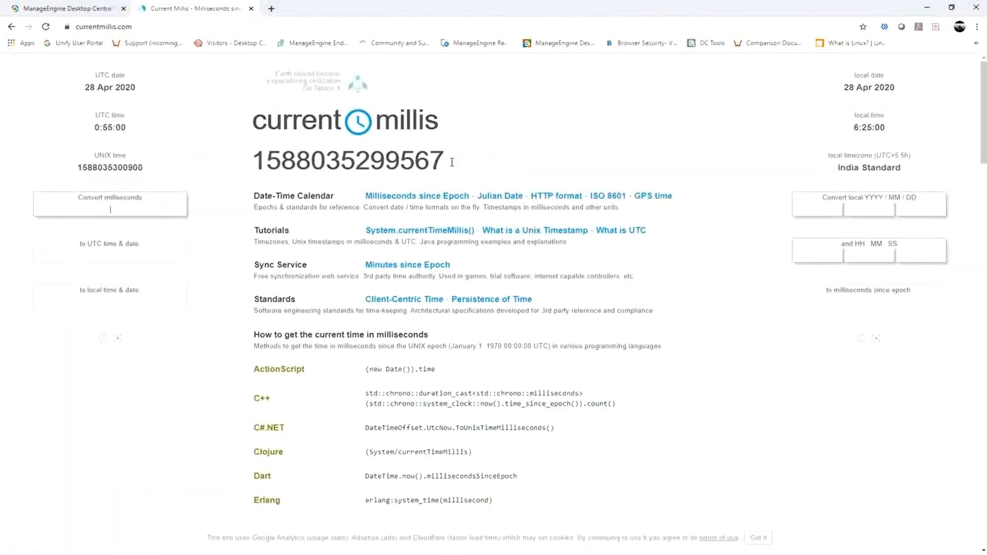
{"action": "left_click_drag", "start_coordinate": [454, 165], "coordinate": [251, 163]}
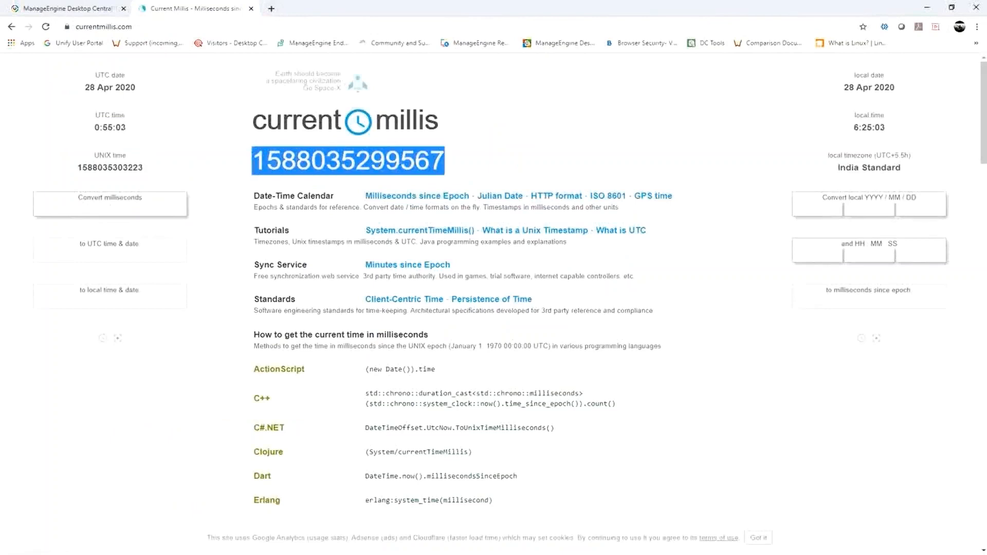
{"action": "key", "text": "alt+Tab"}
{"action": "key", "text": "alt+Tab"}
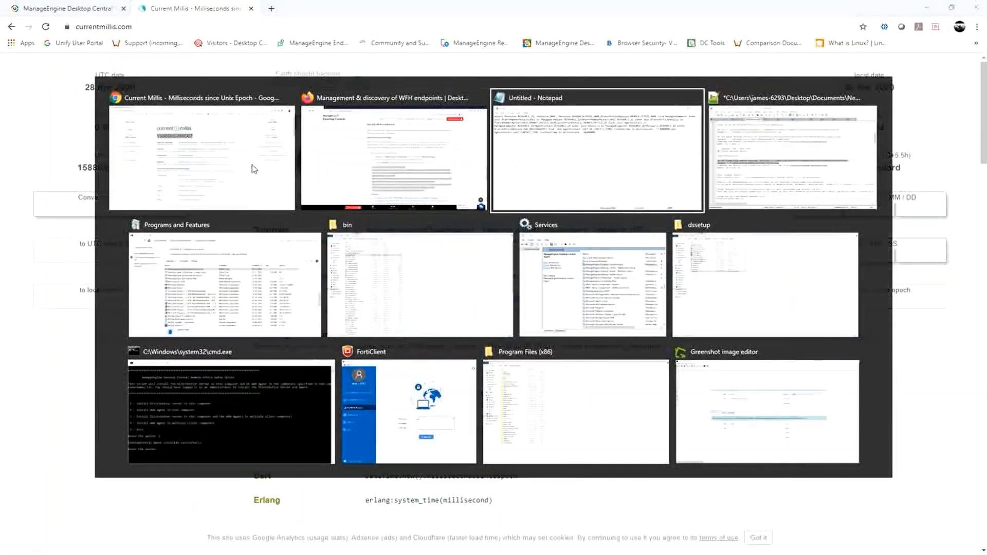
{"action": "key", "text": "ctrl+v"}
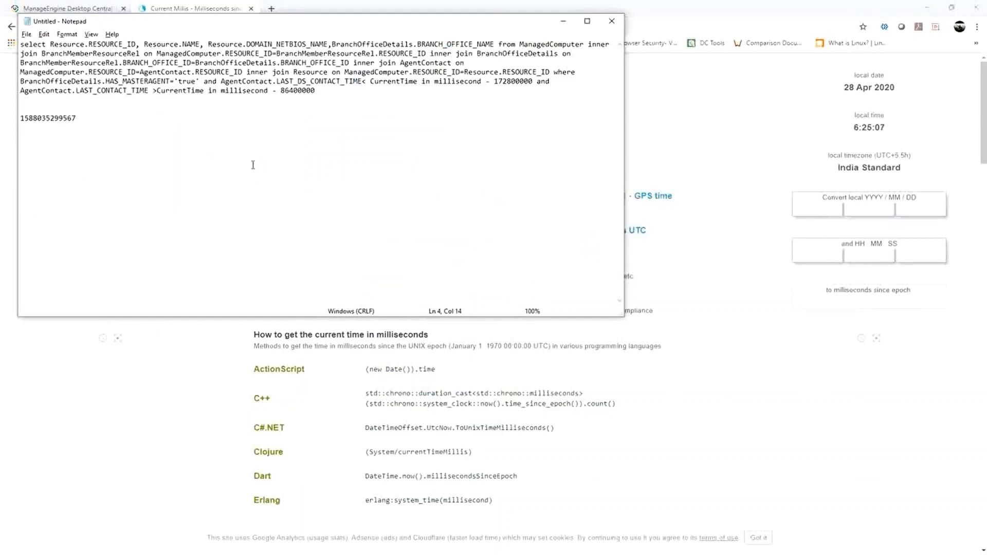
{"action": "key", "text": "super+r"}
{"action": "type", "text": "c"}
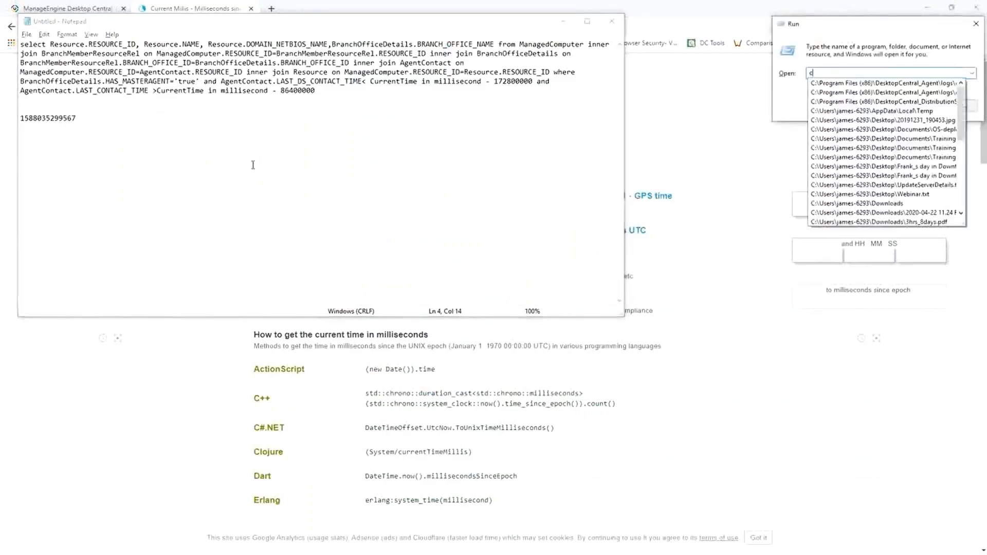
{"action": "type", "text": "alc"}
{"action": "key", "text": "Return"}
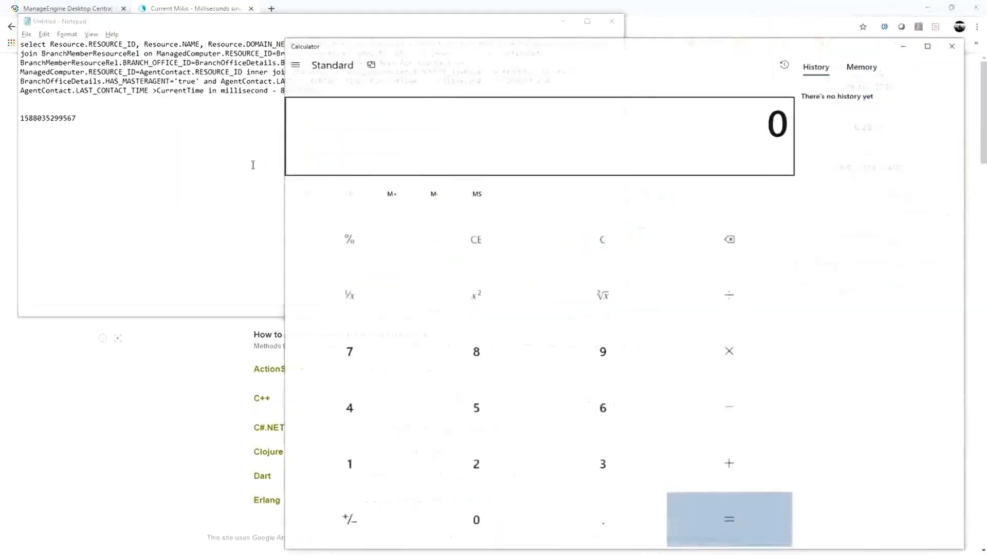
{"action": "double_click", "coordinate": [60, 118]}
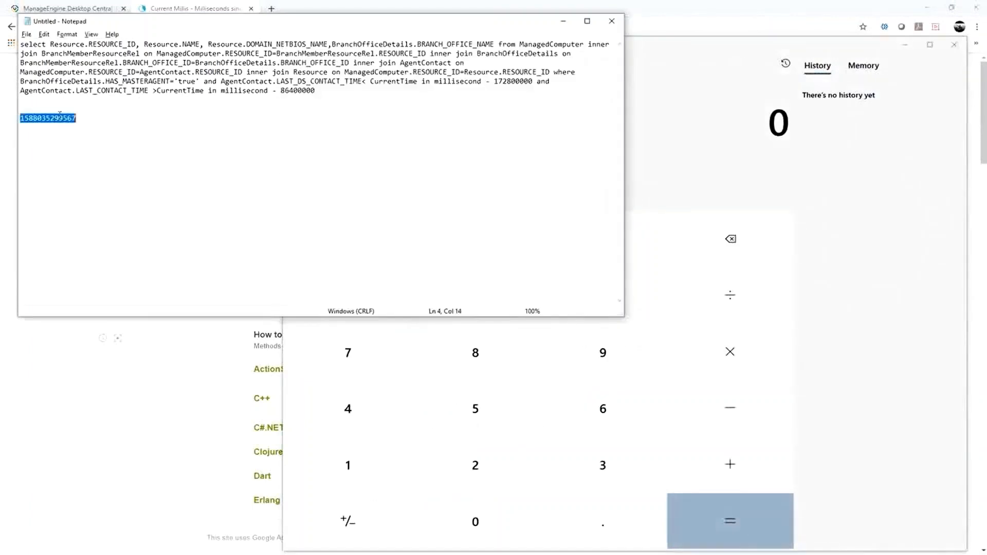
{"action": "left_click", "coordinate": [685, 160]}
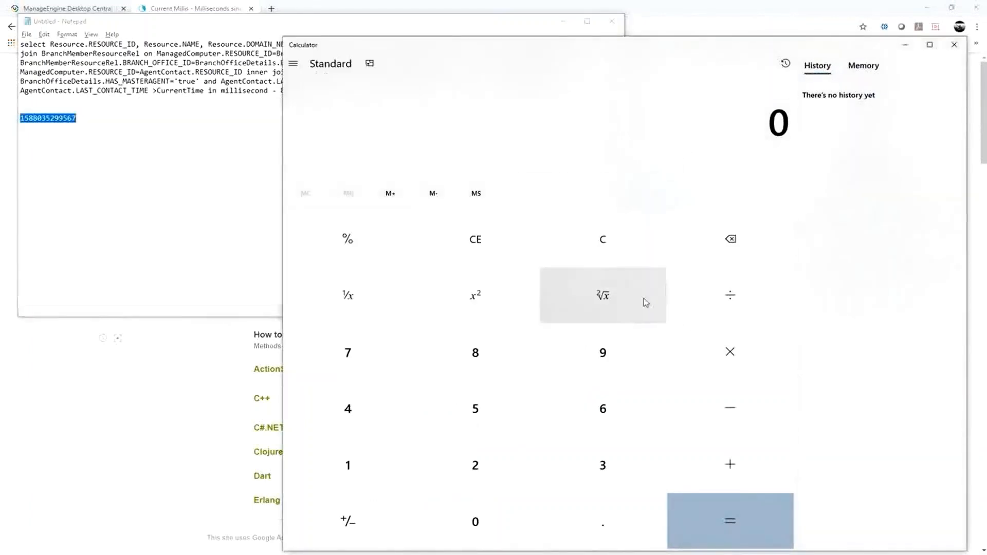
{"action": "key", "text": "ctrl+v"}
Step: Subtract the query's 172800000 offset from the timestamp in Calculator and copy the result
{"action": "left_click", "coordinate": [692, 408]}
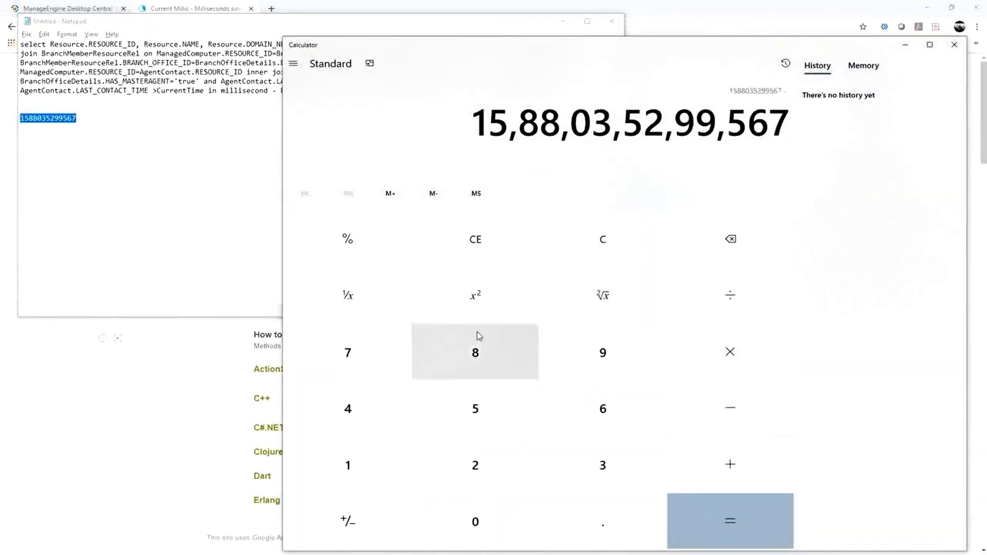
{"action": "left_click", "coordinate": [225, 229]}
{"action": "double_click", "coordinate": [514, 81]}
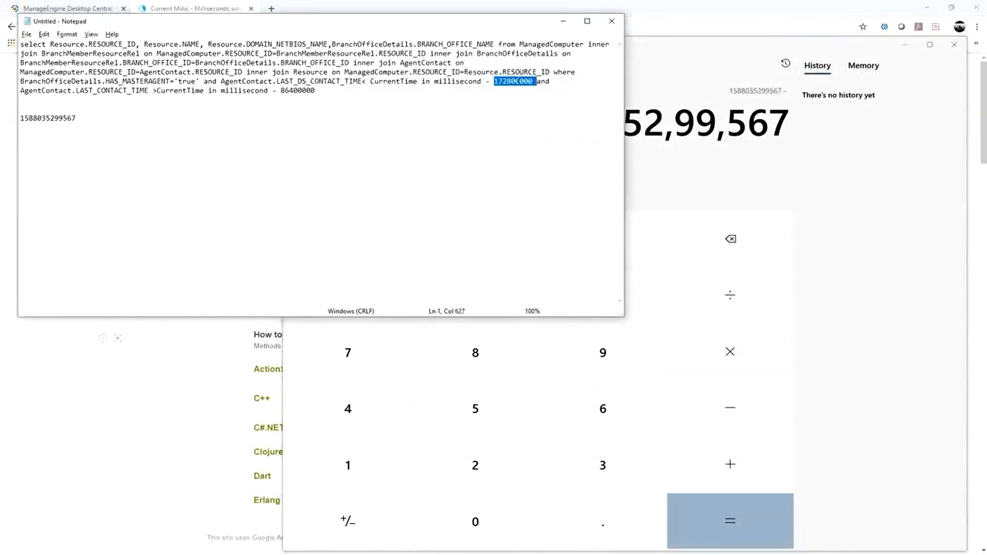
{"action": "left_click", "coordinate": [662, 189]}
{"action": "key", "text": "ctrl+v"}
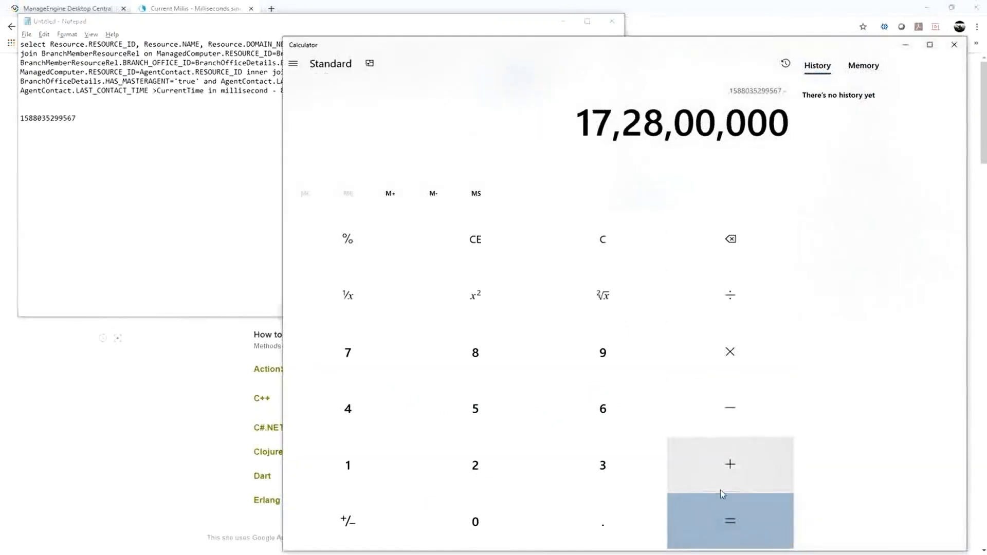
{"action": "left_click", "coordinate": [727, 520]}
{"action": "left_click_drag", "start_coordinate": [473, 123], "coordinate": [786, 133]}
{"action": "key", "text": "ctrl+c"}
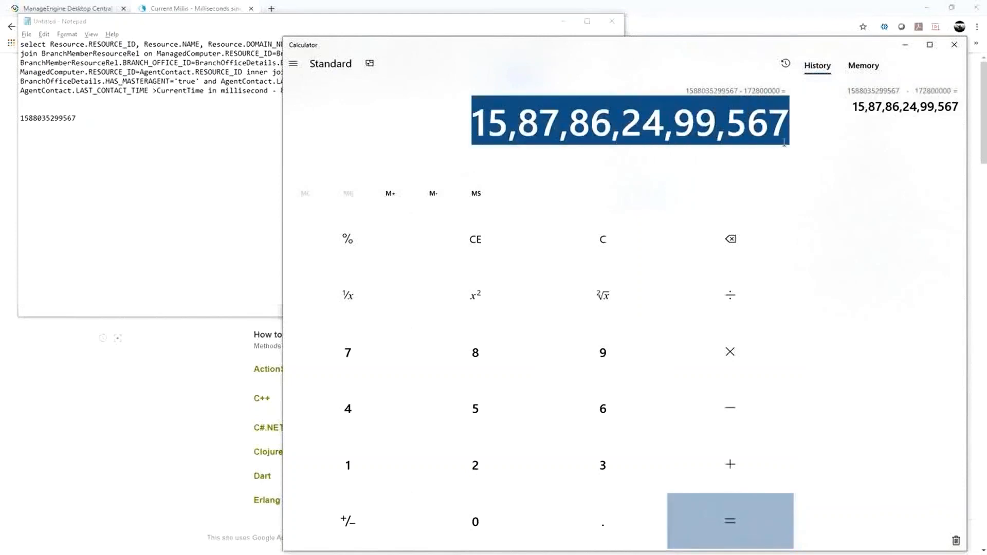
Step: In the Notepad query, replace the current-time expression after LAST_DS_CONTACT_TIME< with the calculated value 15,87,86,24,99,567
{"action": "left_click", "coordinate": [192, 197]}
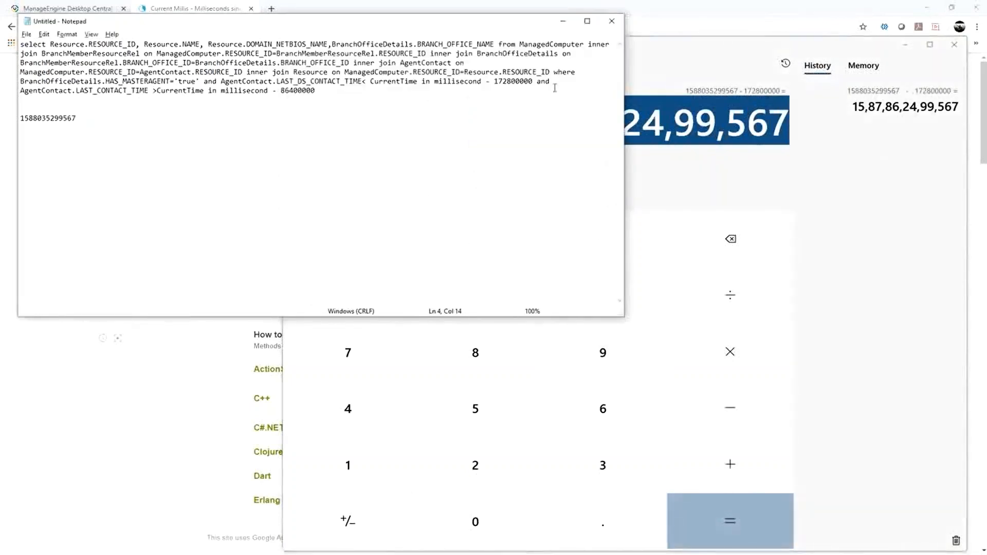
{"action": "left_click", "coordinate": [533, 81]}
{"action": "key", "text": "BackSpace"}
{"action": "key", "text": "BackSpace"}
{"action": "key", "text": "BackSpace"}
{"action": "key", "text": "BackSpace"}
{"action": "key", "text": "BackSpace"}
{"action": "key", "text": "BackSpace"}
{"action": "key", "text": "BackSpace"}
{"action": "key", "text": "BackSpace"}
{"action": "key", "text": "BackSpace"}
{"action": "key", "text": "BackSpace"}
{"action": "key", "text": "BackSpace"}
{"action": "key", "text": "BackSpace"}
{"action": "key", "text": "BackSpace"}
{"action": "key", "text": "BackSpace"}
{"action": "key", "text": "BackSpace"}
{"action": "key", "text": "BackSpace"}
{"action": "key", "text": "BackSpace"}
{"action": "key", "text": "BackSpace"}
{"action": "key", "text": "BackSpace"}
{"action": "key", "text": "BackSpace"}
{"action": "key", "text": "BackSpace"}
{"action": "key", "text": "BackSpace"}
{"action": "key", "text": "BackSpace"}
{"action": "key", "text": "BackSpace"}
{"action": "key", "text": "BackSpace"}
{"action": "key", "text": "BackSpace"}
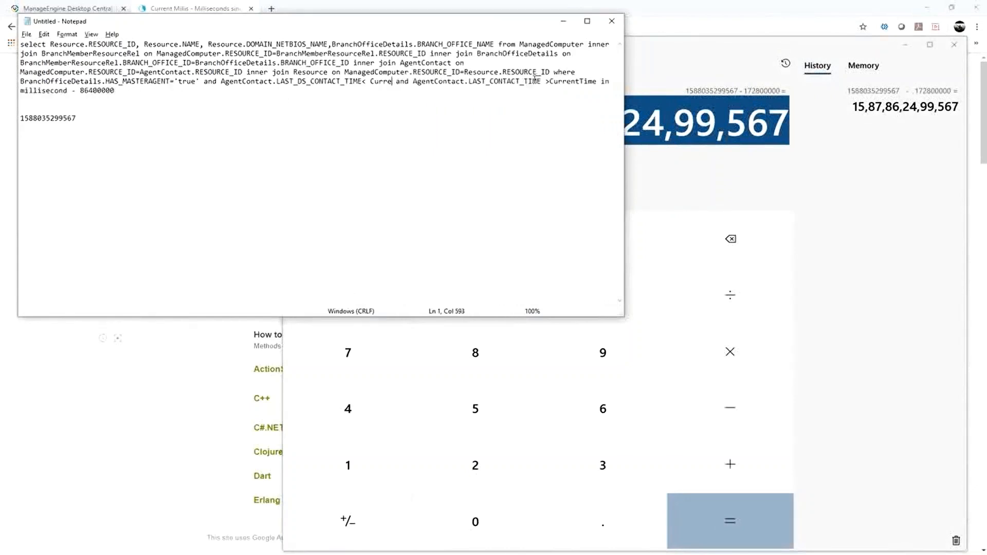
{"action": "key", "text": "BackSpace"}
{"action": "key", "text": "BackSpace"}
{"action": "key", "text": "ctrl+v"}
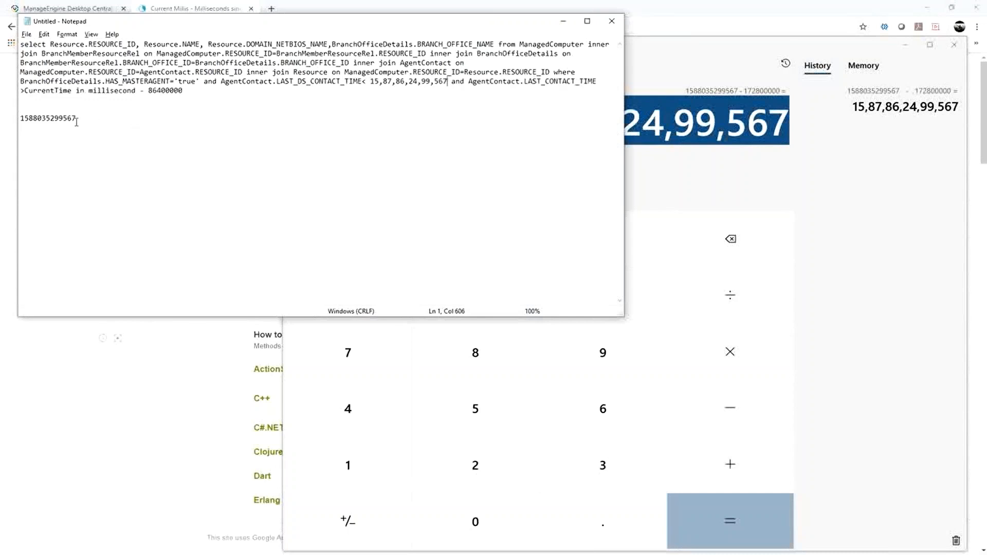
{"action": "double_click", "coordinate": [57, 118]}
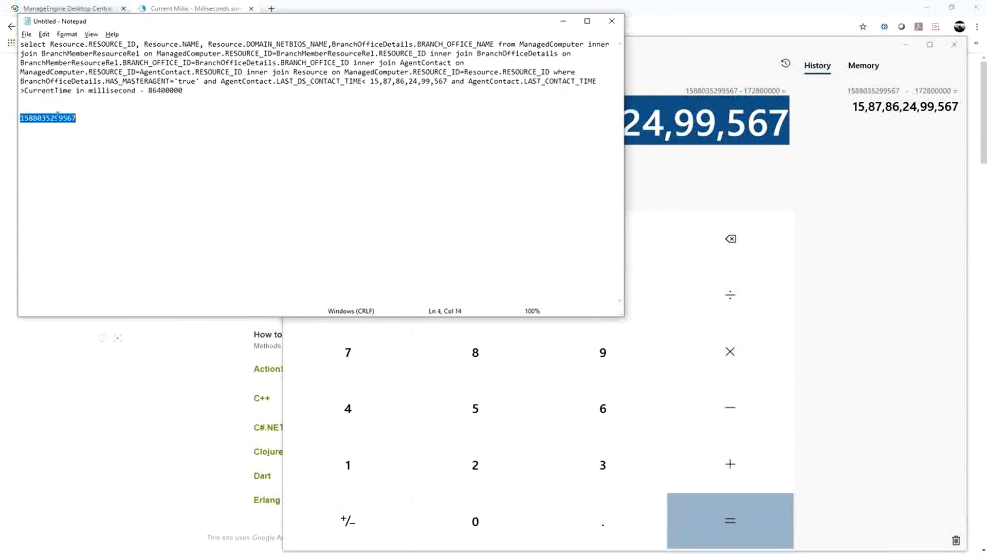
{"action": "left_click", "coordinate": [705, 169]}
{"action": "left_click", "coordinate": [594, 251]}
{"action": "type", "text": "15,88,03,52,99,567"}
{"action": "left_click", "coordinate": [712, 414]}
{"action": "left_click", "coordinate": [233, 214]}
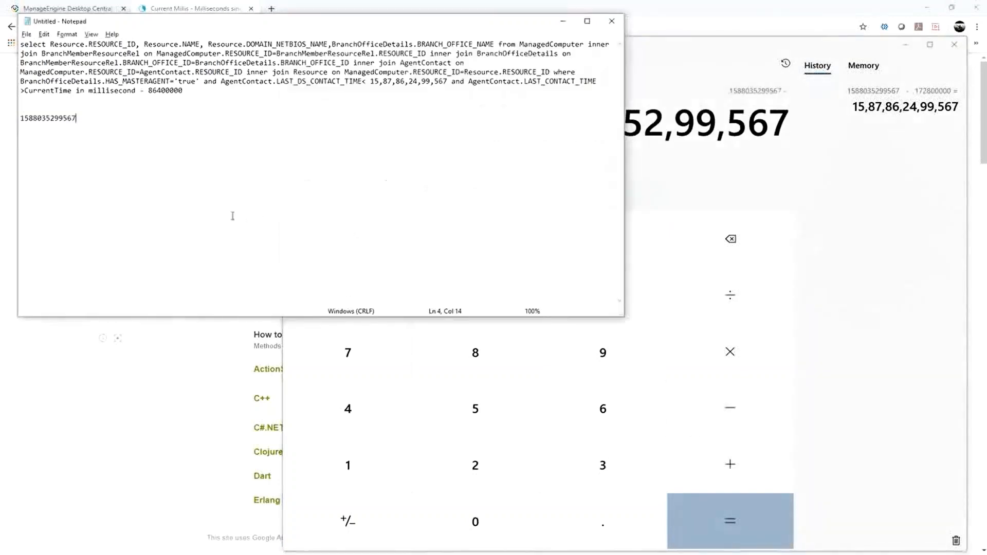
{"action": "double_click", "coordinate": [171, 92]}
{"action": "key", "text": "ctrl+c"}
{"action": "key", "text": "alt+Tab"}
{"action": "key", "text": "ctrl+v"}
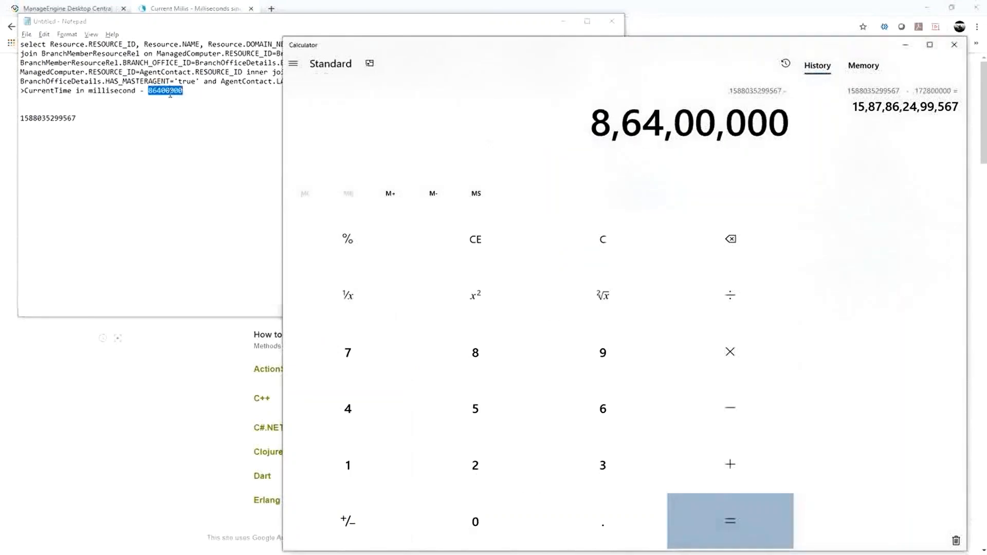
{"action": "left_click", "coordinate": [708, 532]}
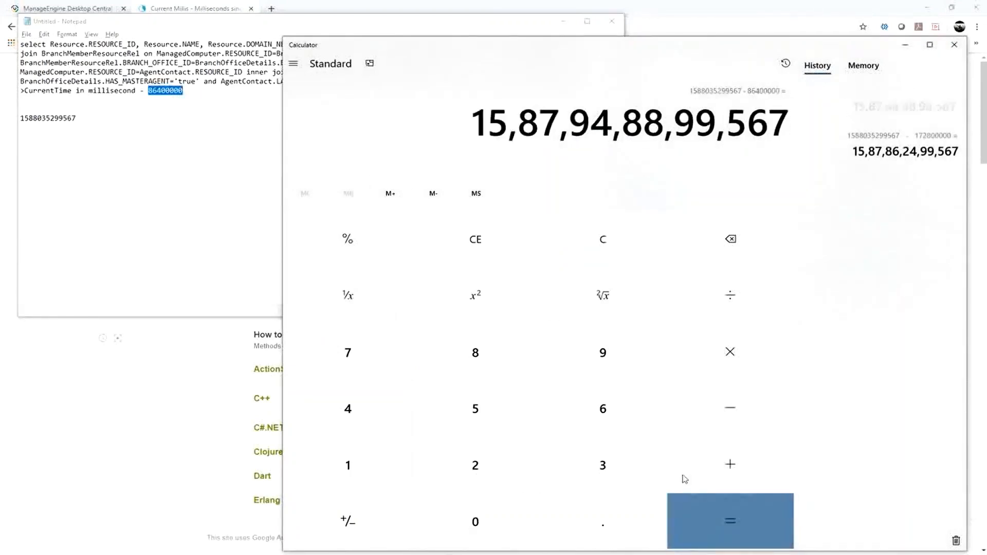
{"action": "left_click_drag", "start_coordinate": [479, 132], "coordinate": [789, 126]}
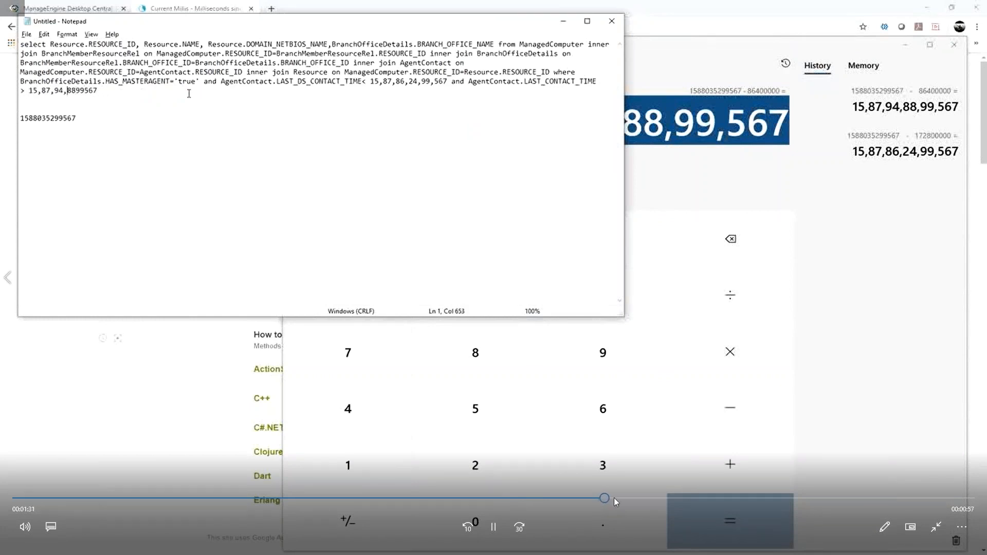
Step: Skip ahead in the With DS recording, close it, and play Direct Comm Check.avi from the WFH folder
{"action": "left_click_drag", "start_coordinate": [633, 502], "coordinate": [675, 498]}
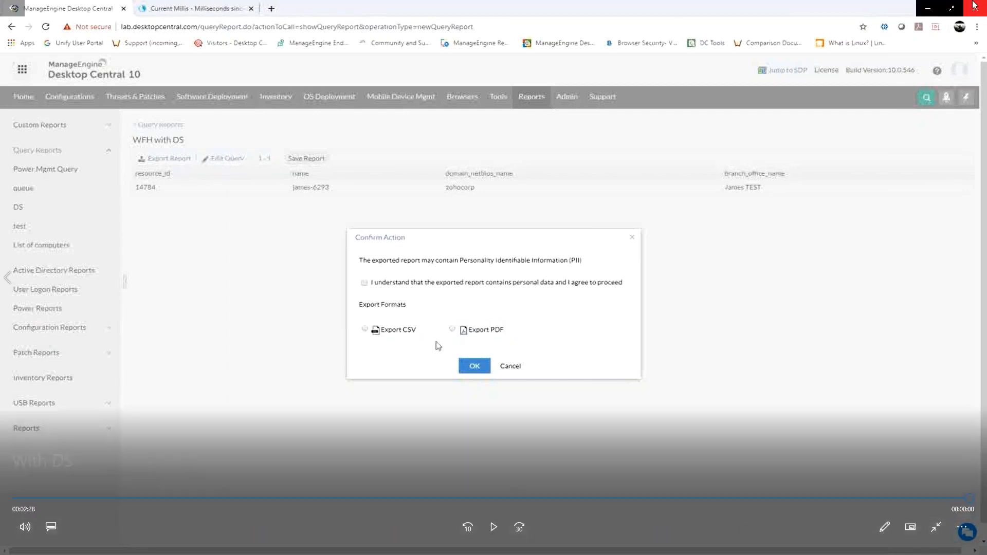
{"action": "left_click", "coordinate": [975, 7]}
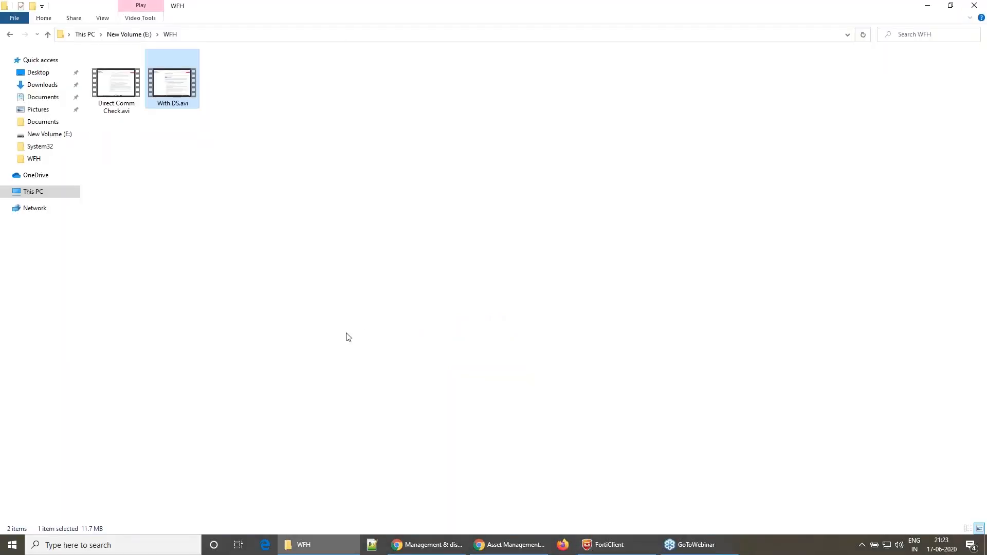
{"action": "left_click", "coordinate": [130, 99]}
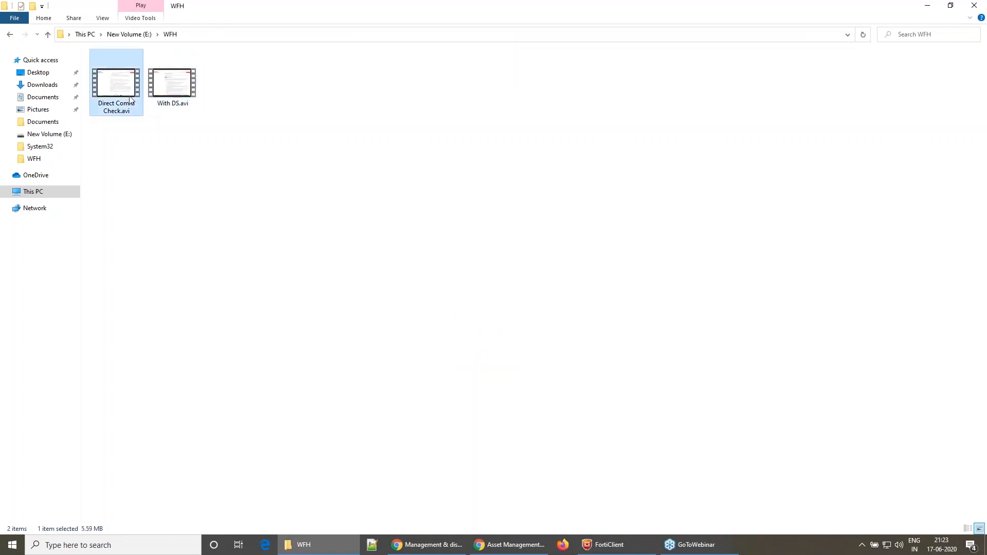
{"action": "double_click", "coordinate": [130, 99]}
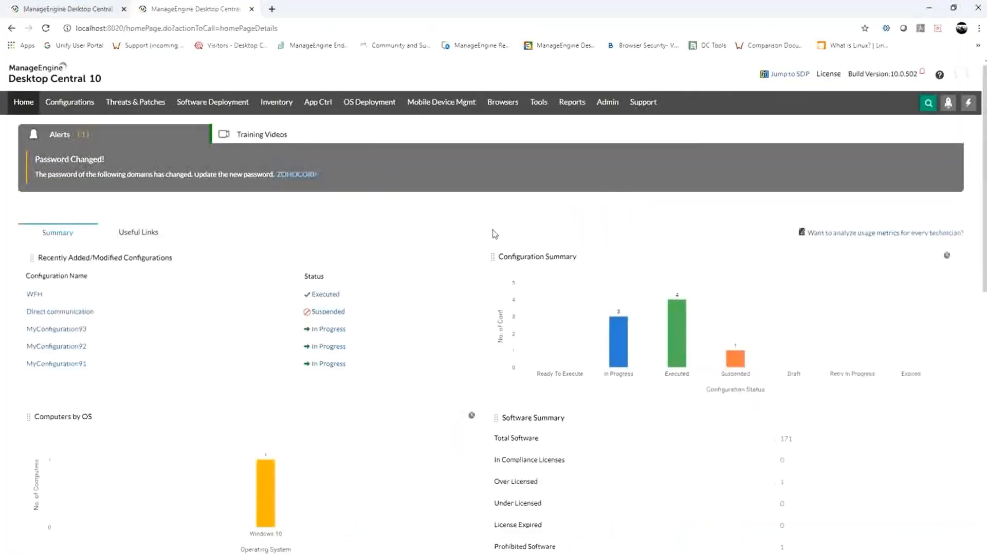
Step: Create a new query report named "Direct comm check" and paste the copied WFH status query into it
{"action": "left_click", "coordinate": [571, 106]}
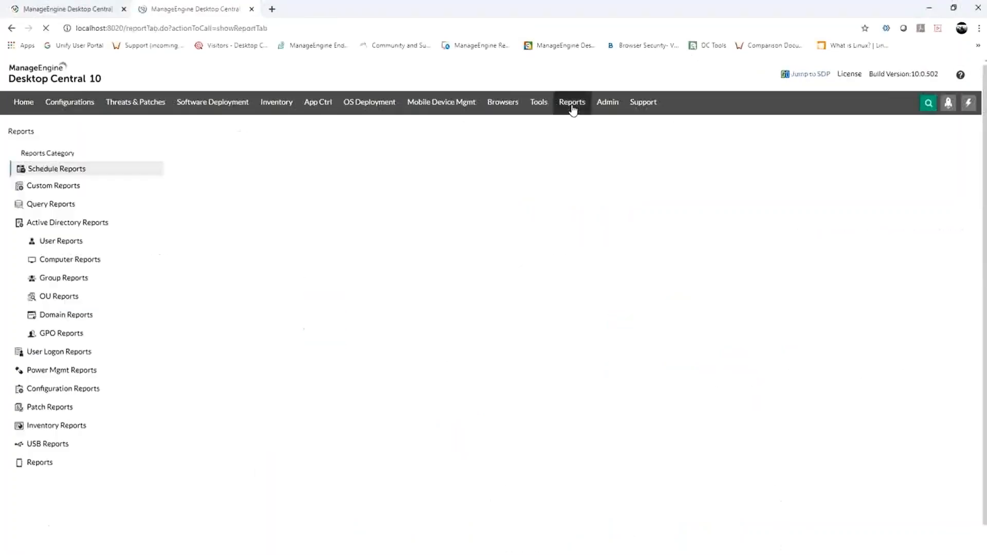
{"action": "left_click", "coordinate": [66, 204]}
{"action": "left_click", "coordinate": [202, 197]}
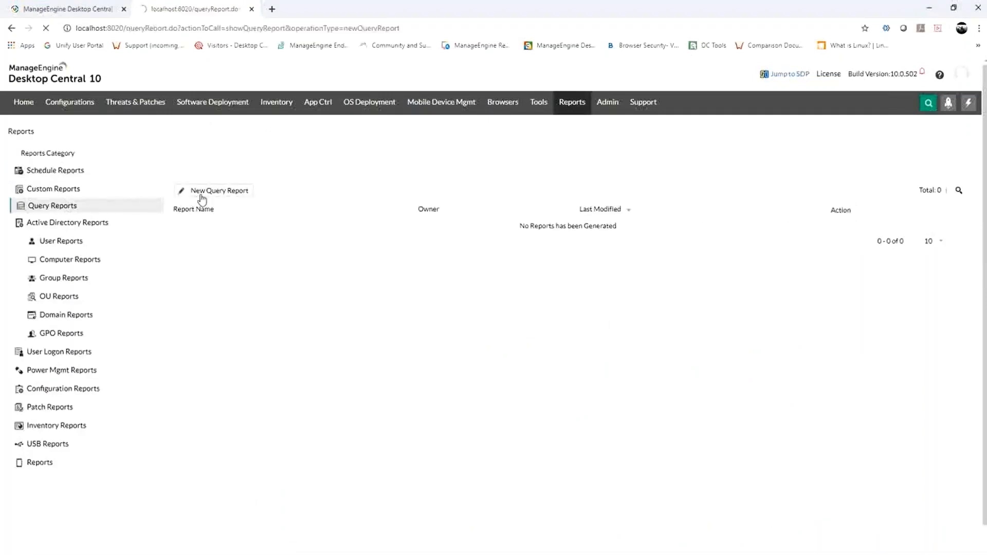
{"action": "left_click", "coordinate": [371, 183]}
{"action": "type", "text": "Direct comm"}
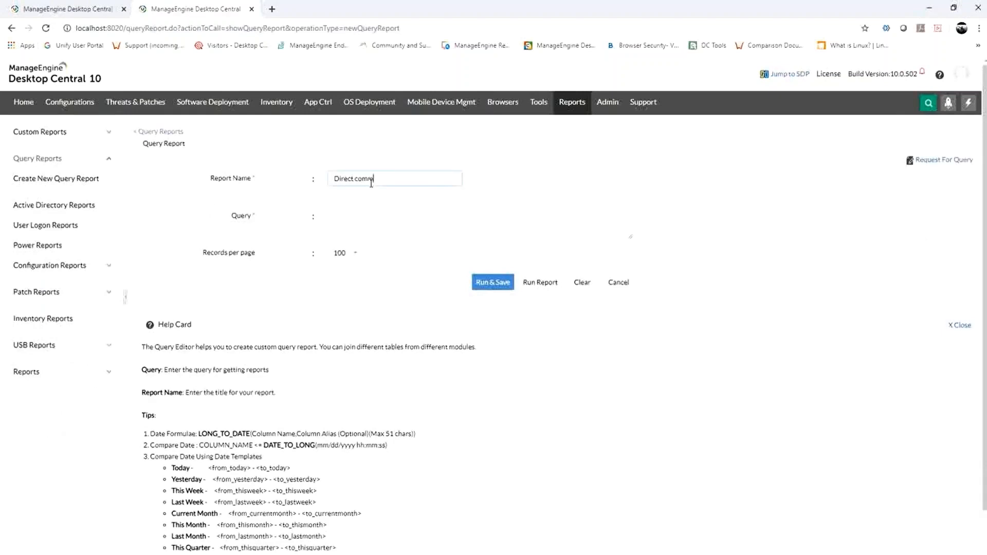
{"action": "type", "text": " check"}
{"action": "left_click", "coordinate": [370, 205]}
{"action": "key", "text": "ctrl+v"}
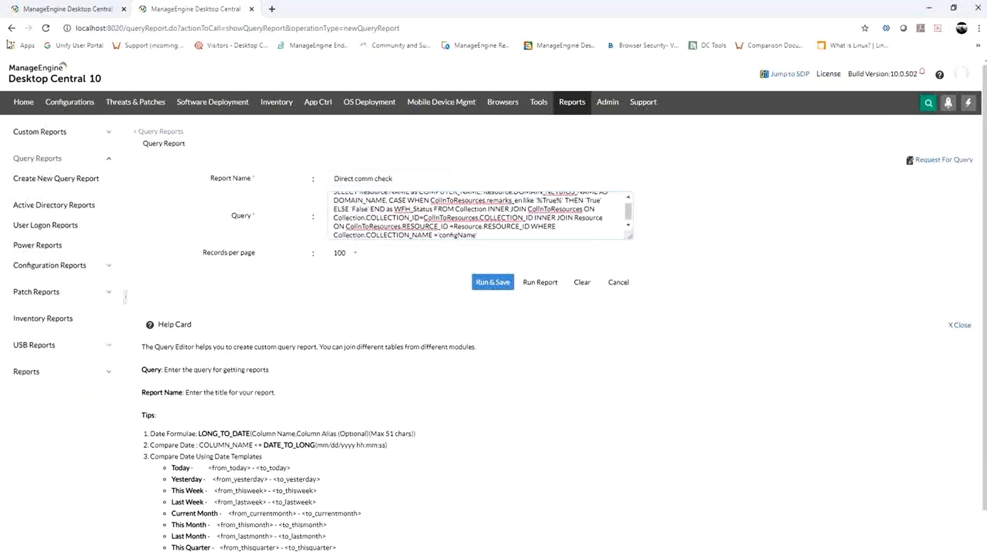
Step: Look up the name of the WFH custom script configuration in the list of all configurations
{"action": "left_click", "coordinate": [33, 7]}
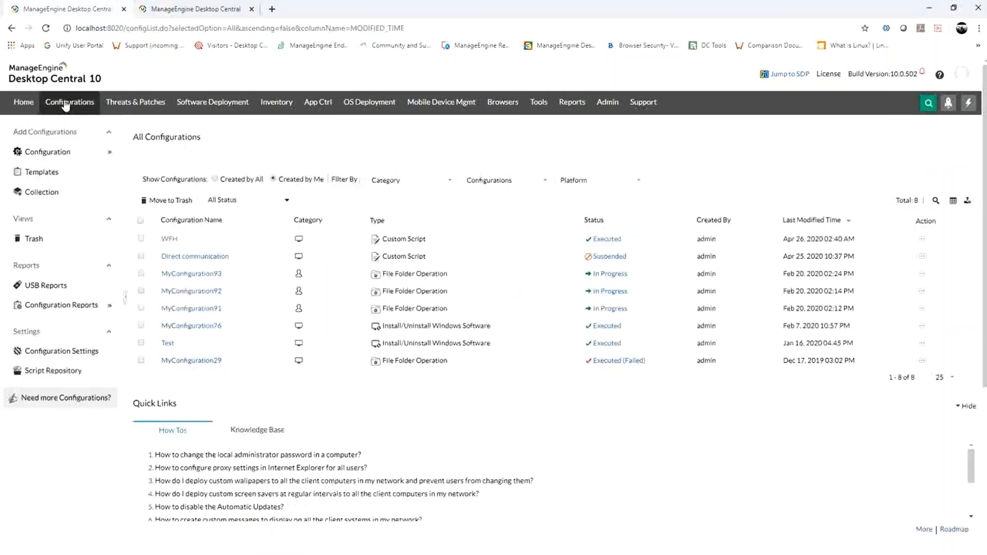
{"action": "mouse_move", "coordinate": [61, 157]}
{"action": "left_click_drag", "start_coordinate": [186, 243], "coordinate": [161, 243]}
Step: Replace the configName placeholder at the end of the report query with WFH and run the report without saving
{"action": "left_click", "coordinate": [221, 9]}
{"action": "left_click", "coordinate": [479, 231]}
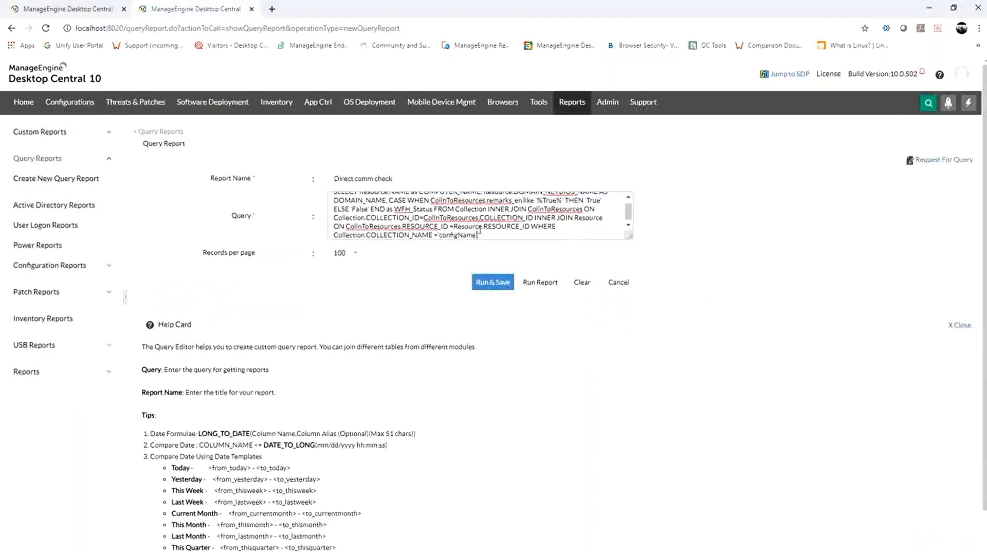
{"action": "key", "text": "BackSpace"}
{"action": "key", "text": "BackSpace"}
{"action": "type", "text": "W"}
{"action": "left_click", "coordinate": [532, 286]}
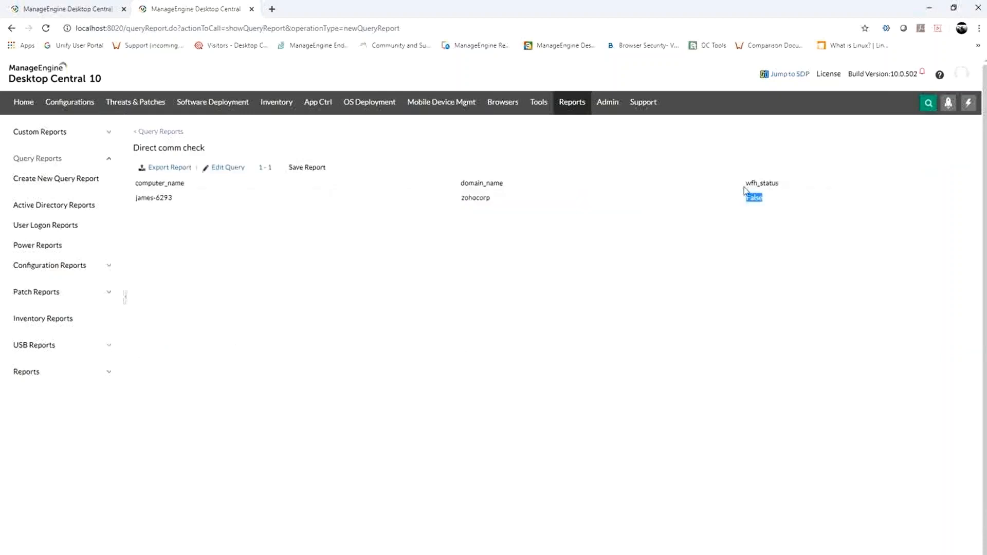
{"action": "left_click", "coordinate": [673, 248]}
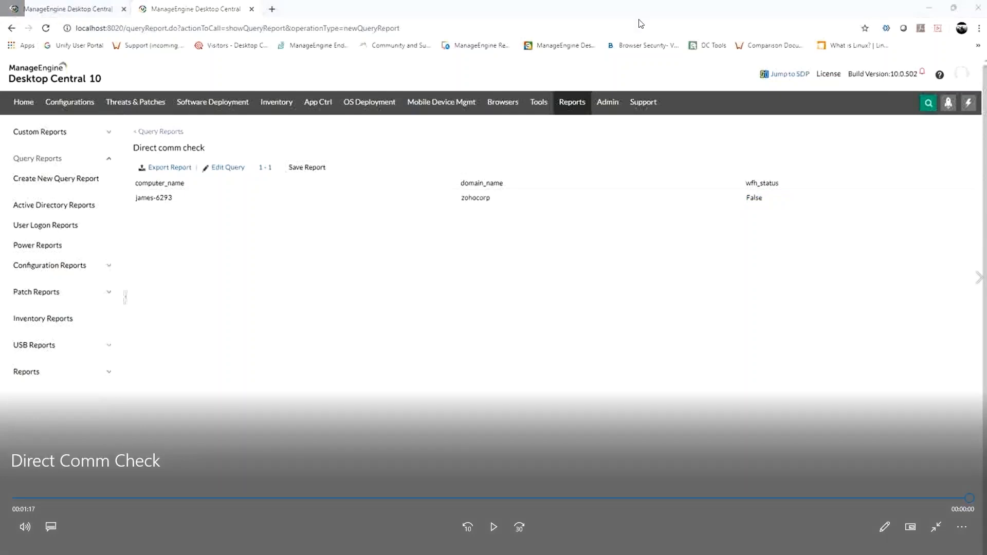
Step: Close the Direct Comm Check recording and review the secure gateway server sections on the WFH endpoints web page
{"action": "left_click", "coordinate": [978, 5]}
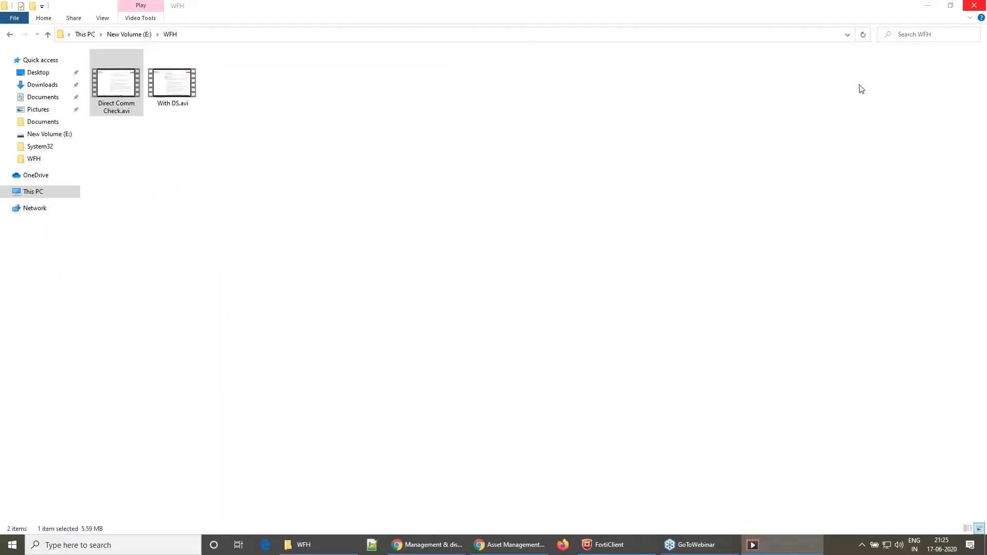
{"action": "left_click", "coordinate": [516, 548]}
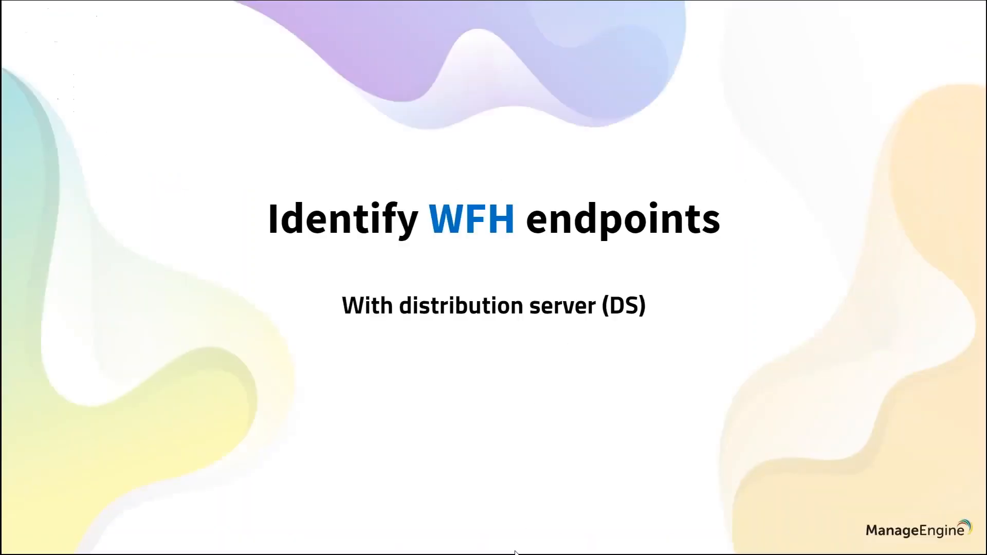
{"action": "key", "text": "alt+Tab"}
{"action": "key", "text": "alt+Tab"}
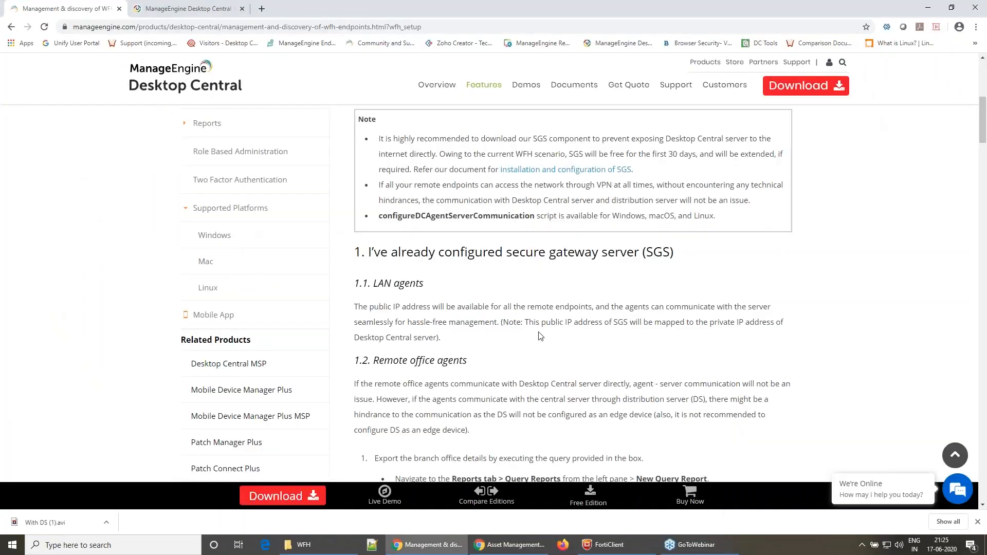
{"action": "scroll", "coordinate": [539, 337], "scroll_direction": "down", "scroll_amount": 3}
{"action": "scroll", "coordinate": [540, 337], "scroll_direction": "up", "scroll_amount": 7}
{"action": "scroll", "coordinate": [539, 336], "scroll_direction": "down", "scroll_amount": 5}
{"action": "scroll", "coordinate": [494, 269], "scroll_direction": "down", "scroll_amount": 10}
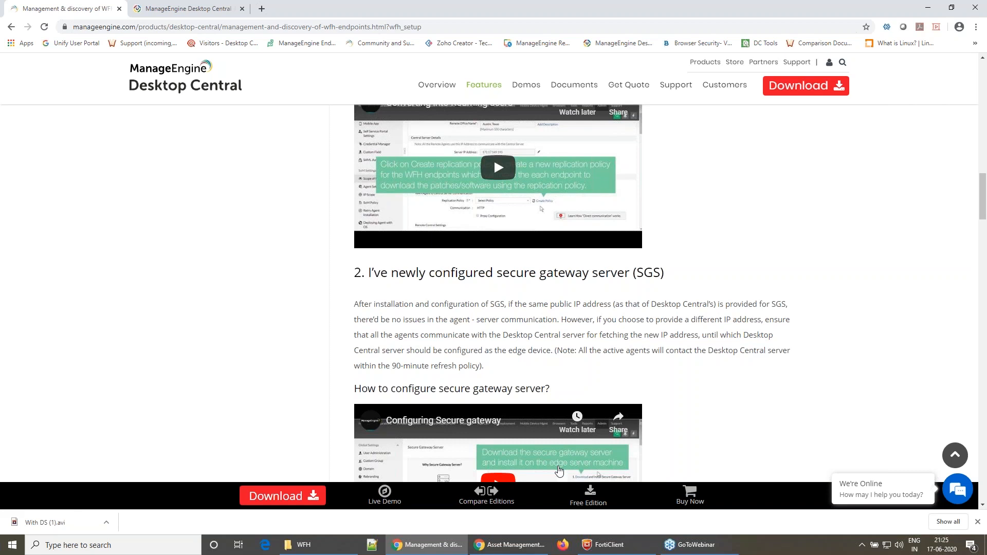
Step: Switch to the slideshow and advance to the Custom Script (Computer) configuration slide
{"action": "left_click", "coordinate": [508, 546]}
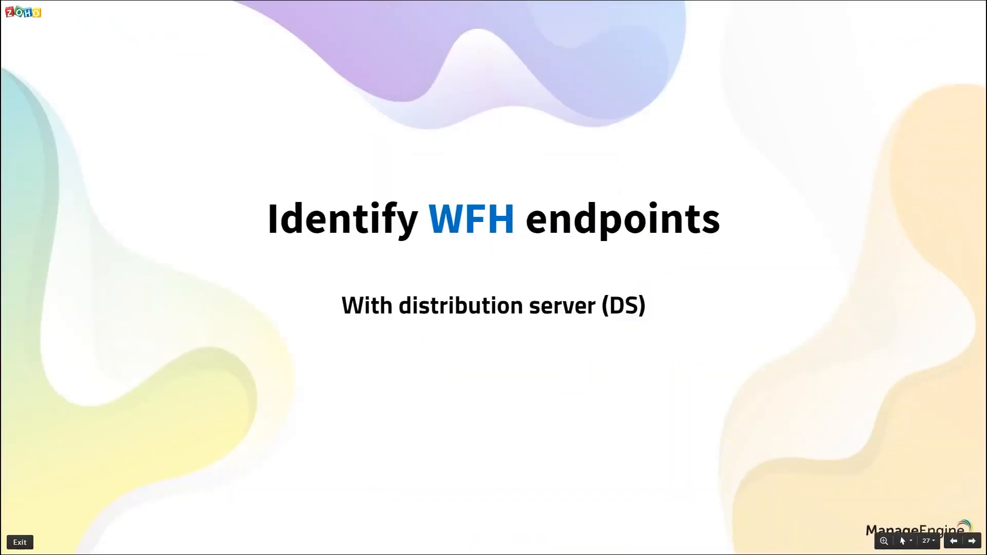
{"action": "left_click", "coordinate": [701, 463]}
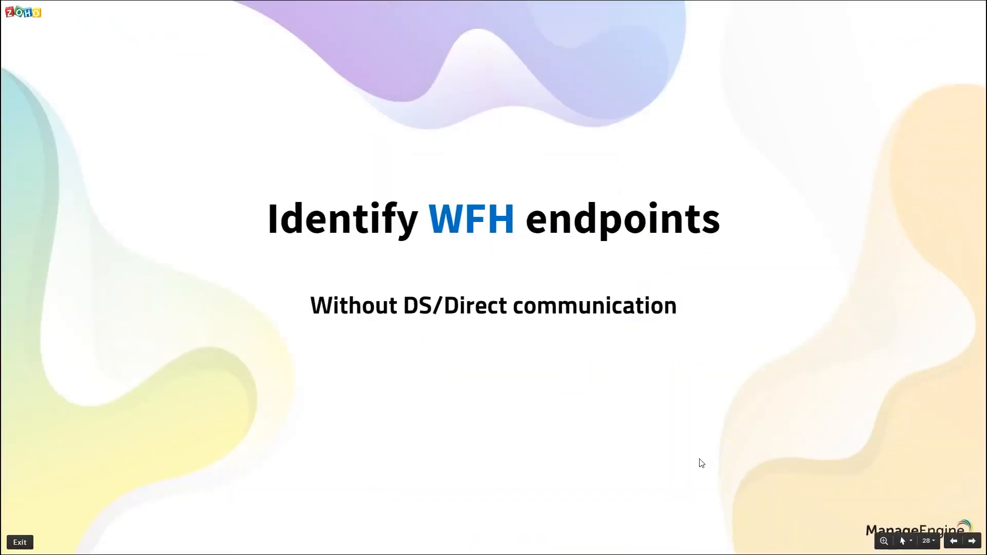
{"action": "left_click", "coordinate": [701, 463]}
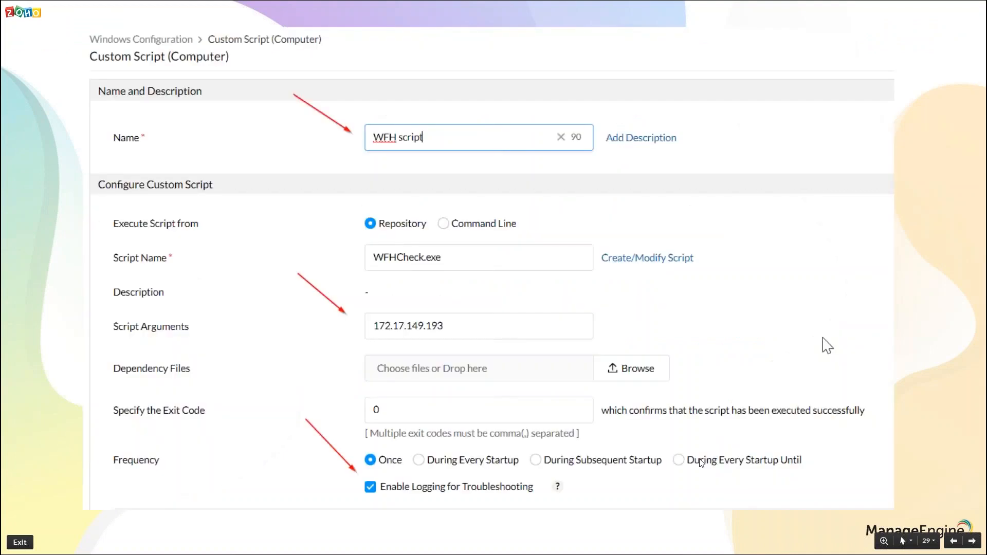
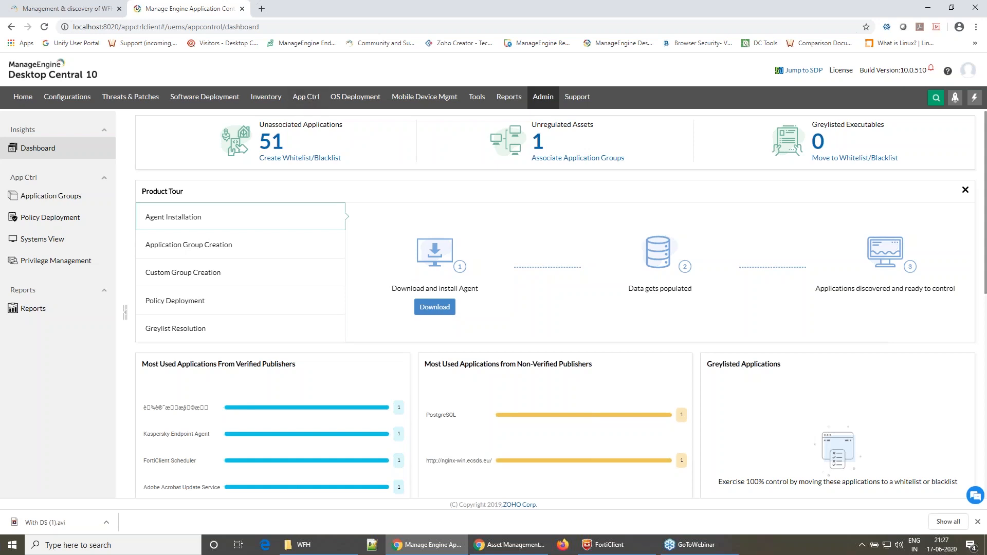
Step: Open a new whitelist application group and view the available applications by All, then by File Hash
{"action": "left_click", "coordinate": [84, 204]}
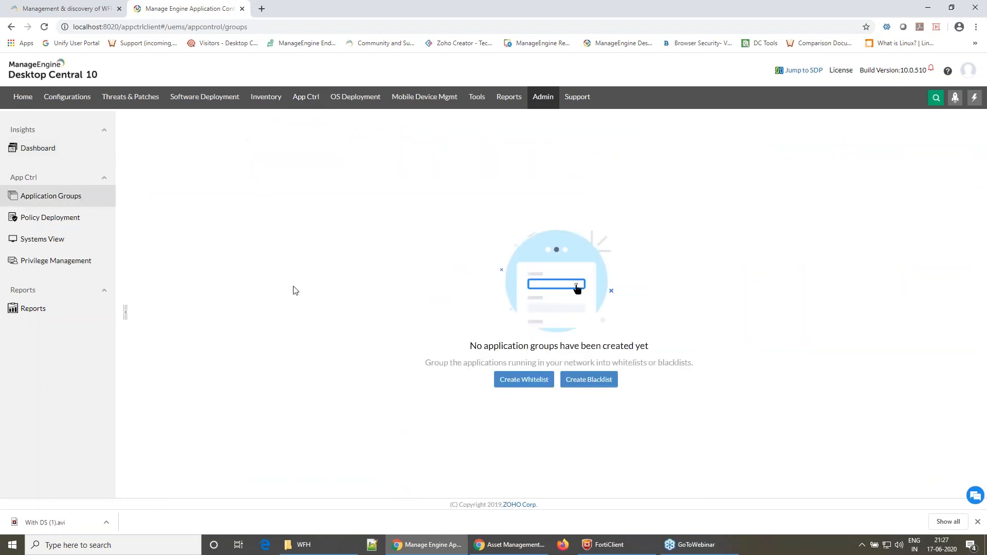
{"action": "left_click", "coordinate": [532, 380]}
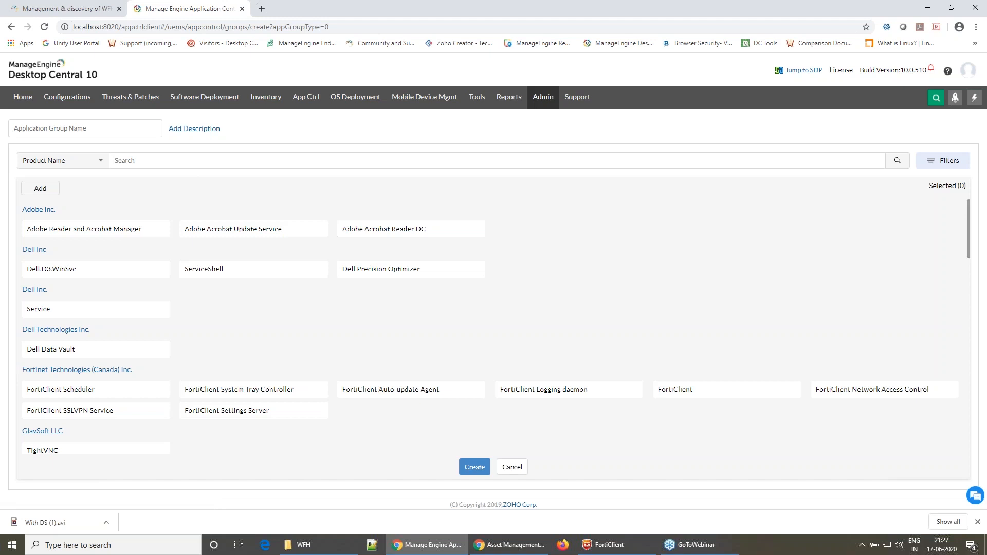
{"action": "left_click", "coordinate": [80, 169]}
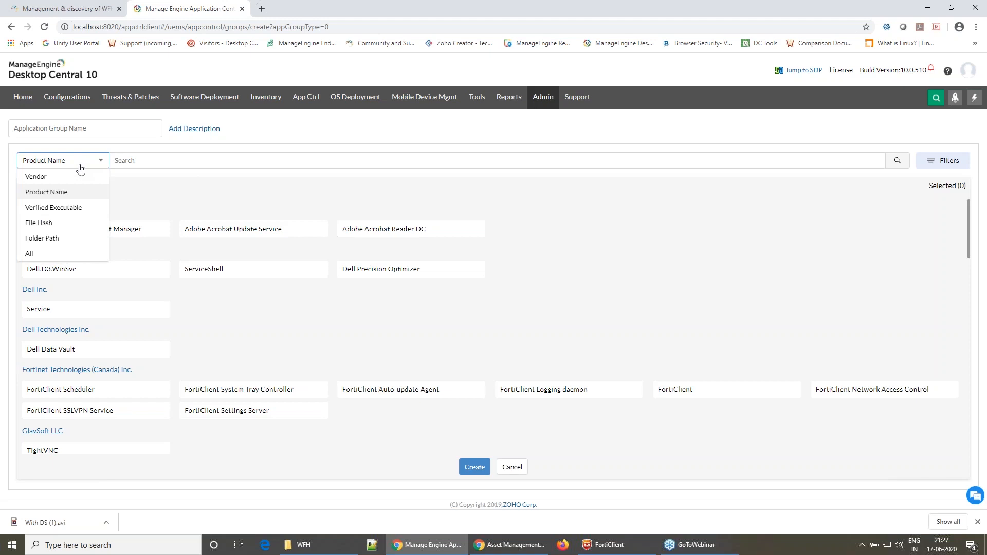
{"action": "left_click", "coordinate": [77, 254]}
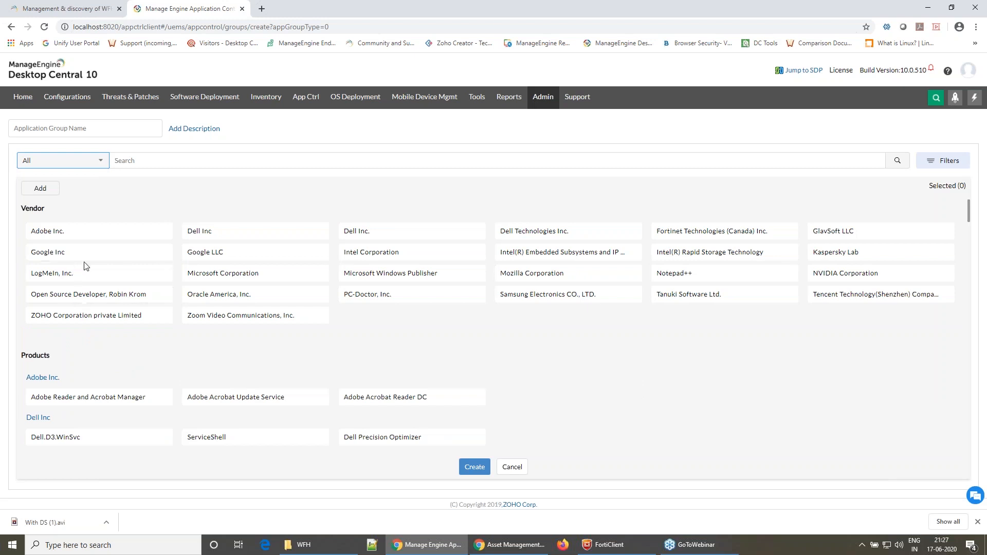
{"action": "left_click", "coordinate": [88, 161]}
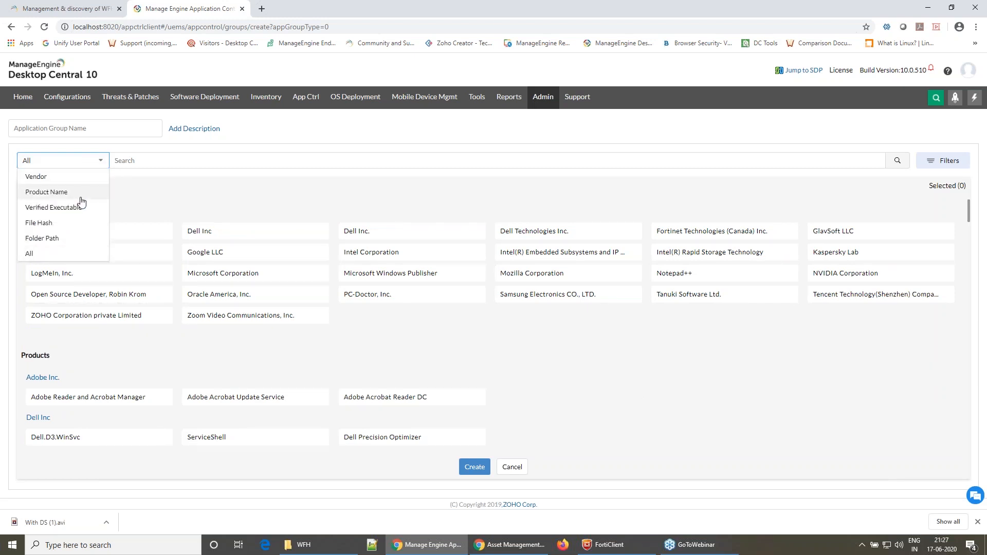
{"action": "left_click", "coordinate": [69, 223]}
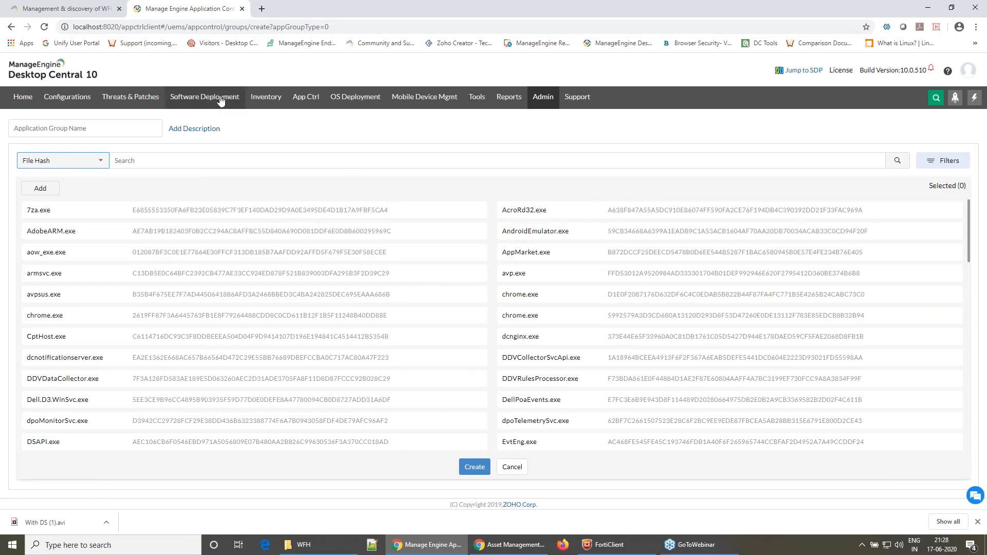
Step: Open the Associate Groups form in App Ctrl's policy deployment and view the custom groups available for association
{"action": "left_click", "coordinate": [306, 99]}
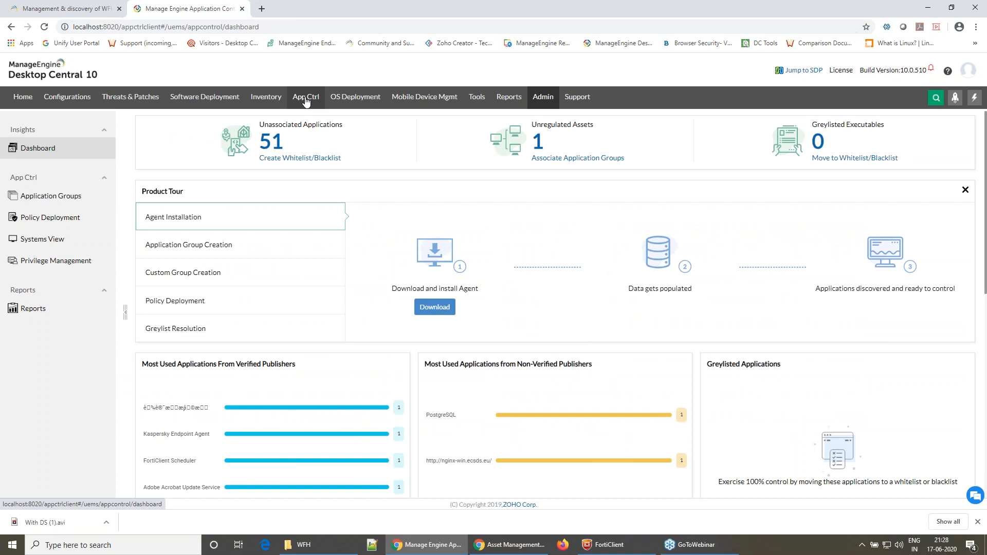
{"action": "left_click", "coordinate": [87, 219]}
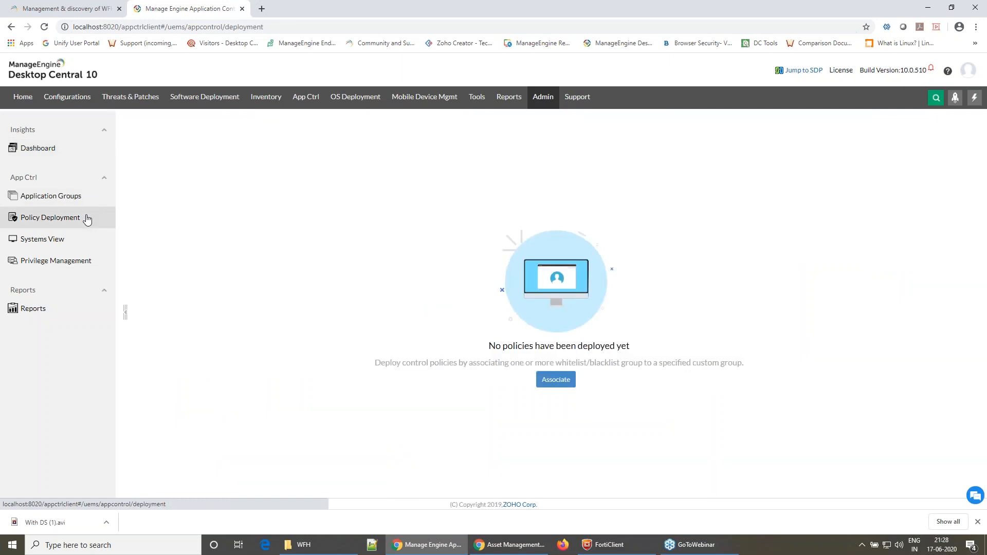
{"action": "left_click", "coordinate": [553, 380]}
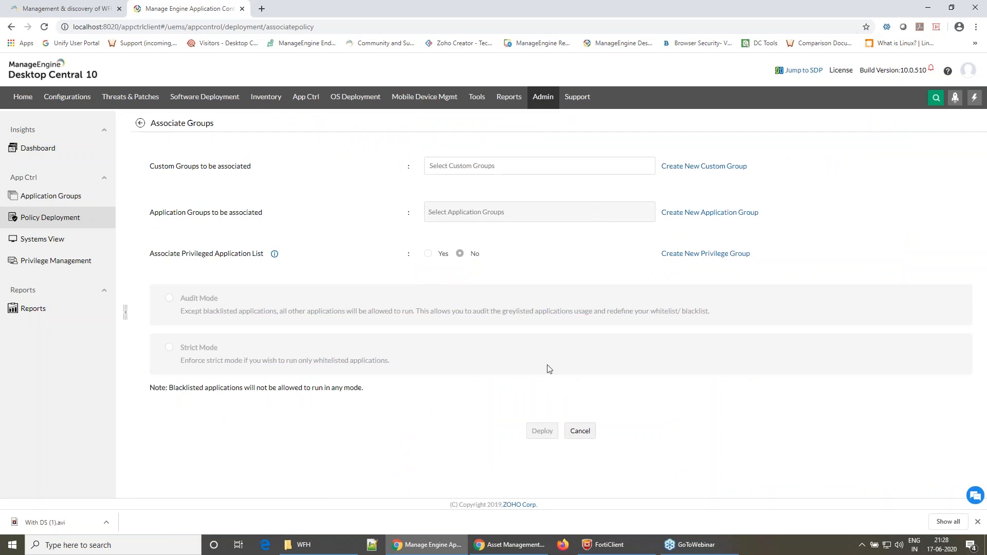
{"action": "left_click", "coordinate": [562, 170]}
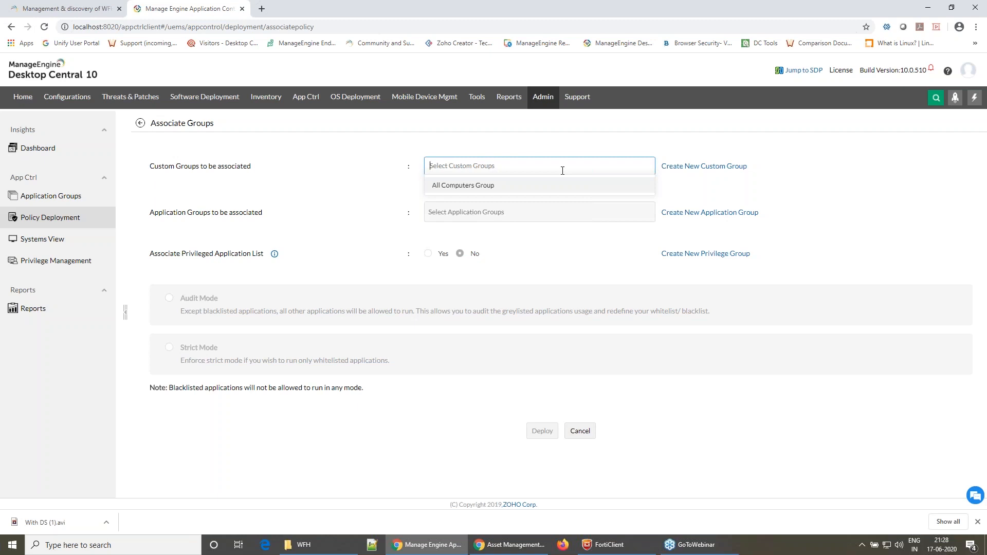
Step: Duplicate the browser tab and open the form for creating a new custom group in the Admin settings there
{"action": "right_click", "coordinate": [221, 9]}
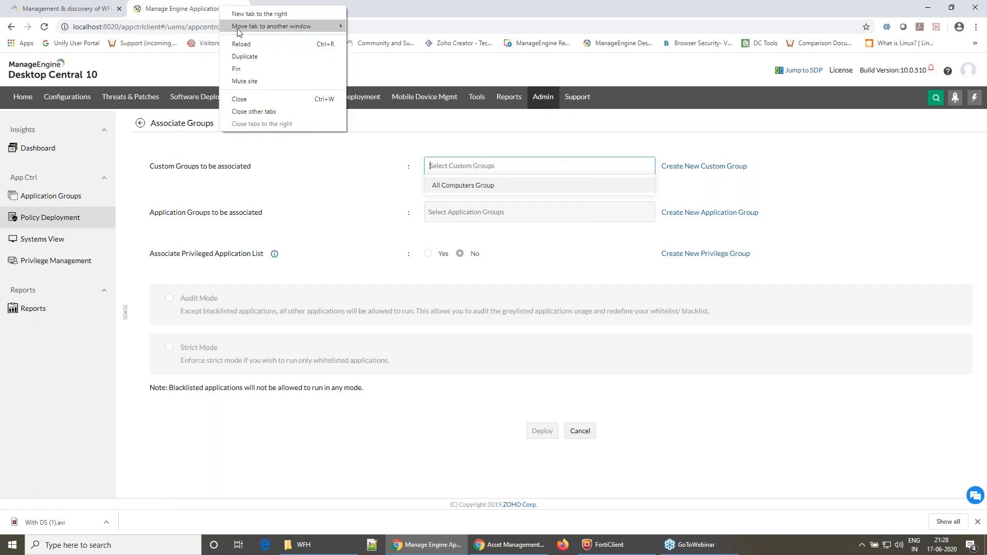
{"action": "left_click", "coordinate": [247, 58]}
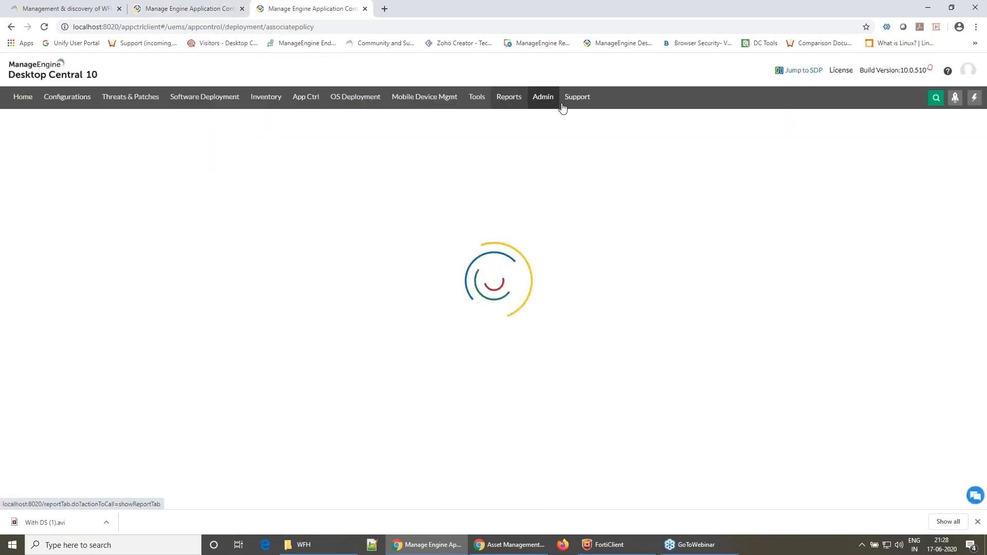
{"action": "left_click", "coordinate": [544, 103]}
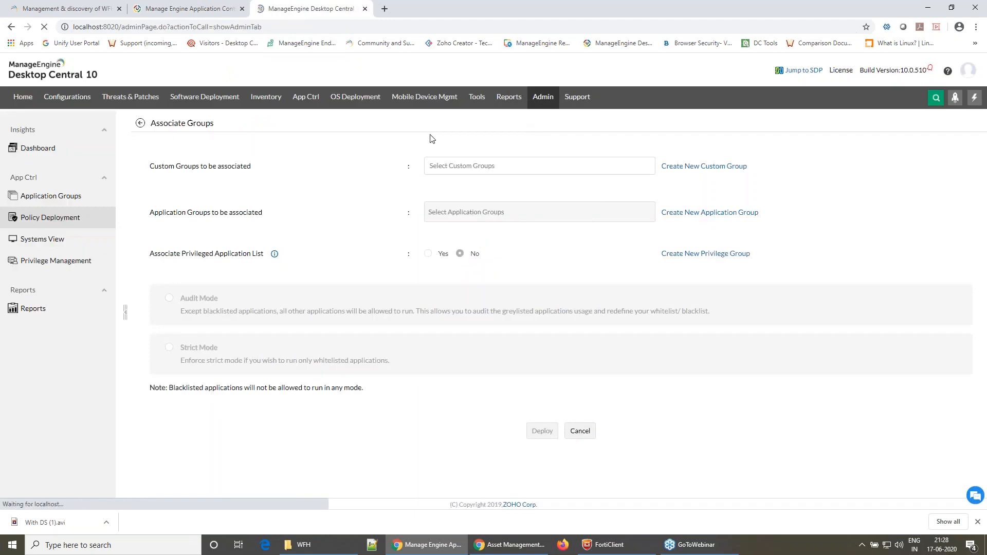
{"action": "left_click", "coordinate": [75, 179]}
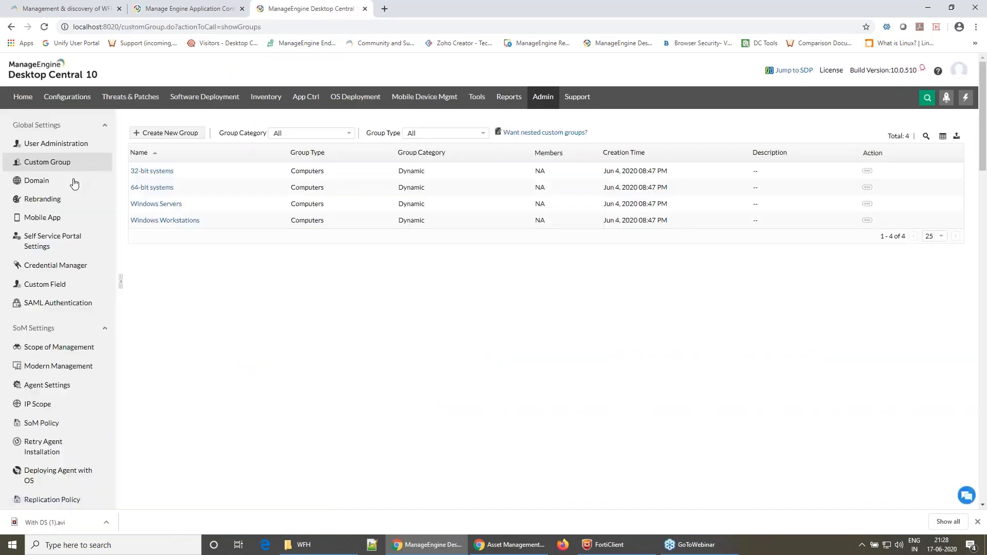
{"action": "left_click", "coordinate": [154, 138]}
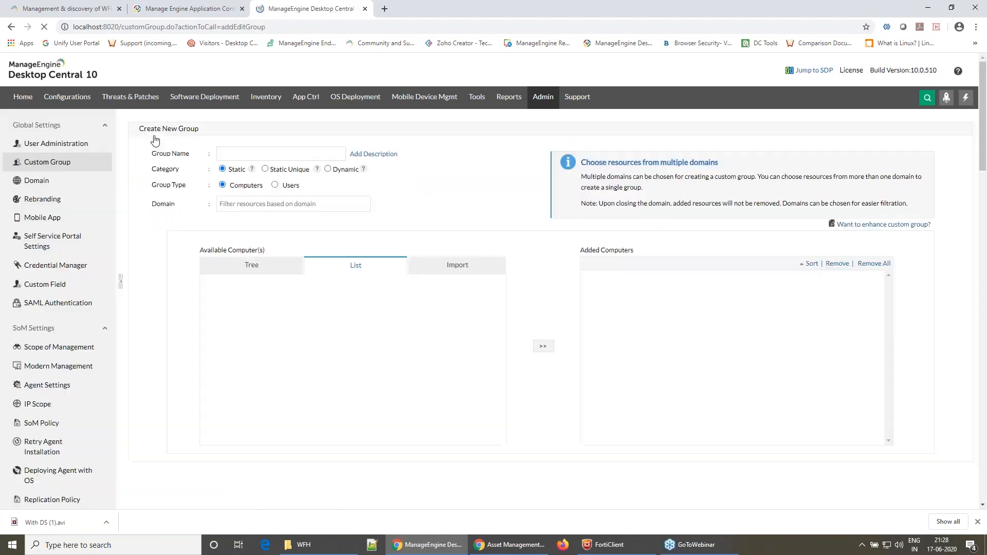
Step: Choose All Computers Group as the custom group in the Associate Groups form and check the application groups on offer
{"action": "left_click", "coordinate": [214, 5]}
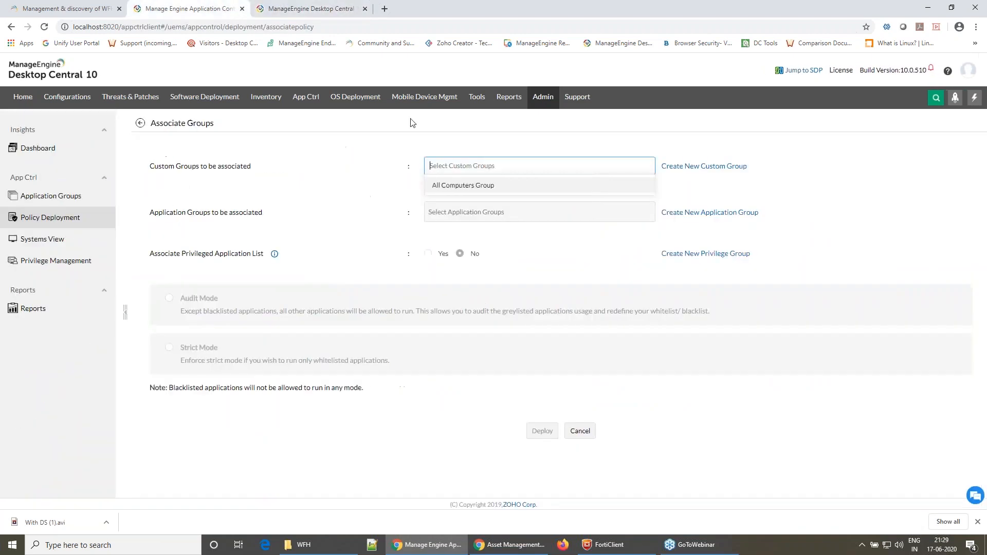
{"action": "left_click", "coordinate": [492, 185]}
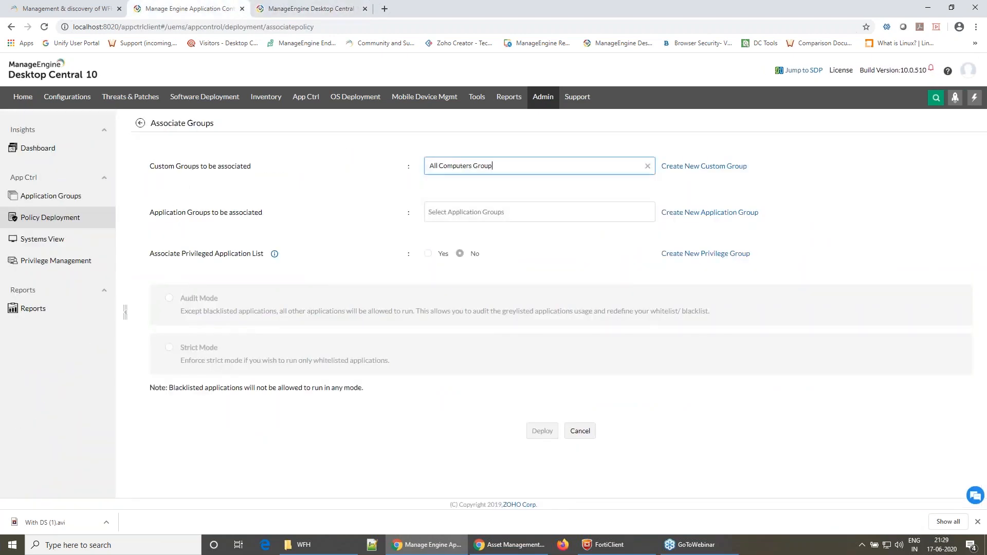
{"action": "left_click", "coordinate": [466, 211]}
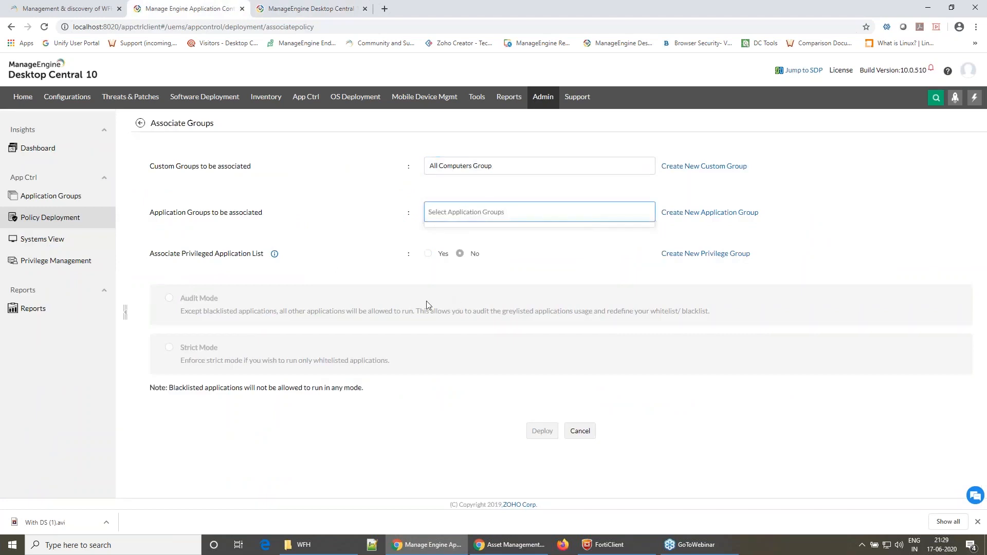
{"action": "left_click", "coordinate": [397, 361]}
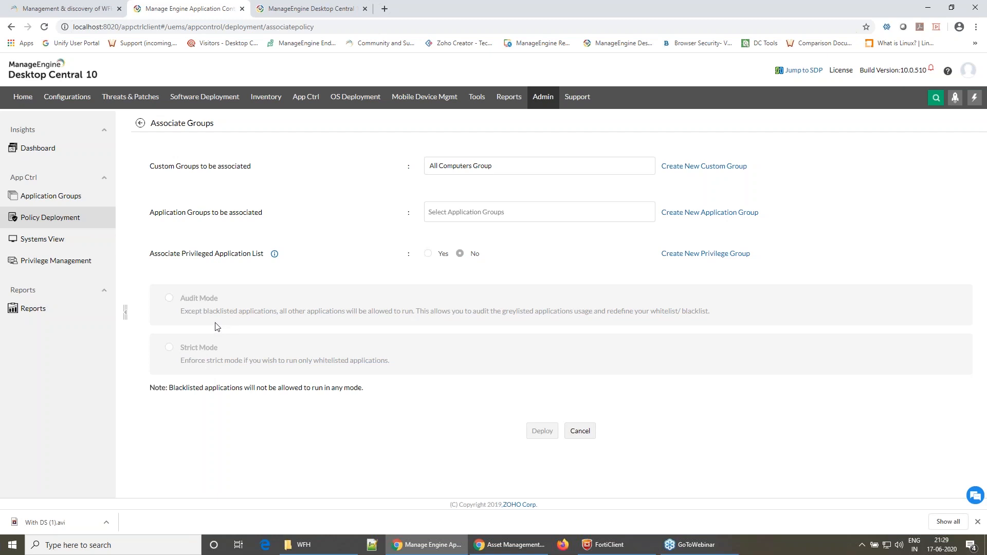
Step: View the App Ctrl dashboard, and switch to the slideshow and advance to the Endpoint lock down slide
{"action": "left_click", "coordinate": [54, 147]}
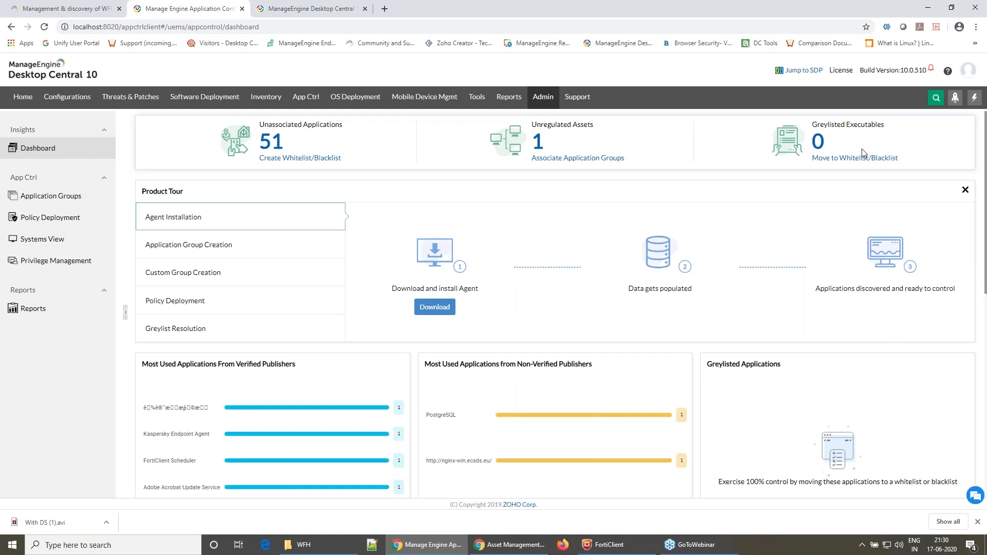
{"action": "key", "text": "alt+Tab"}
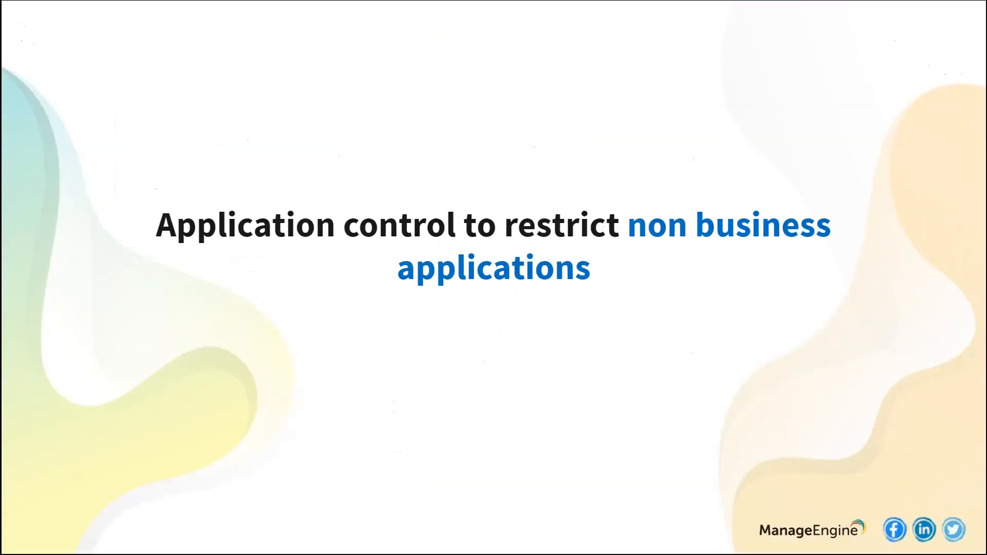
{"action": "key", "text": "Right"}
{"action": "key", "text": "Right"}
{"action": "key", "text": "Right"}
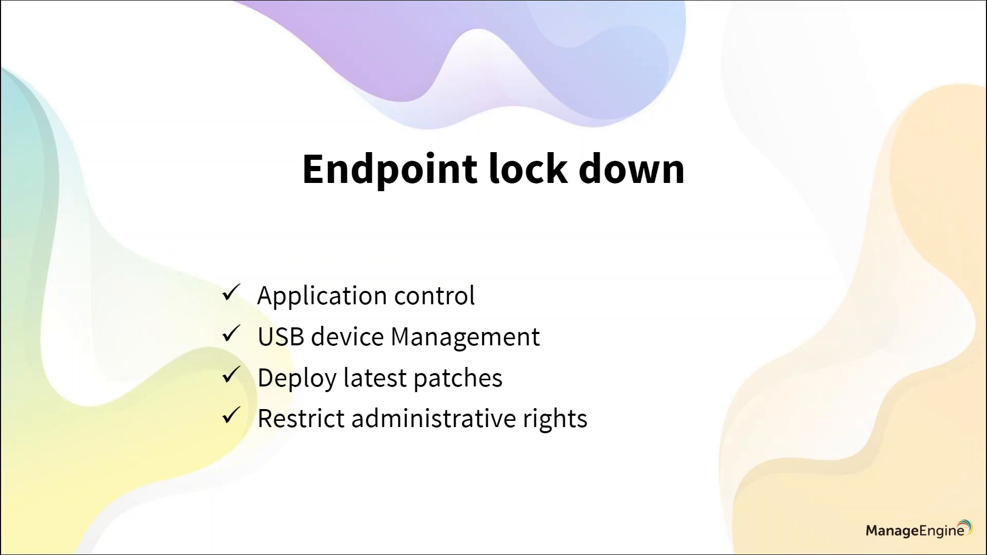
Step: Switch back to Desktop Central and open the Prohibit Software page in the Inventory module
{"action": "key", "text": "alt+Tab"}
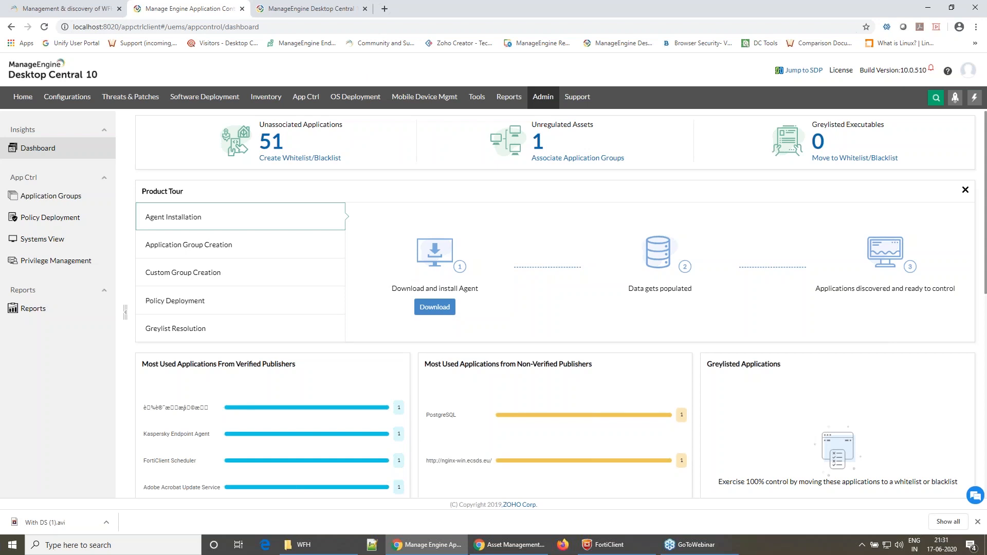
{"action": "left_click", "coordinate": [282, 102]}
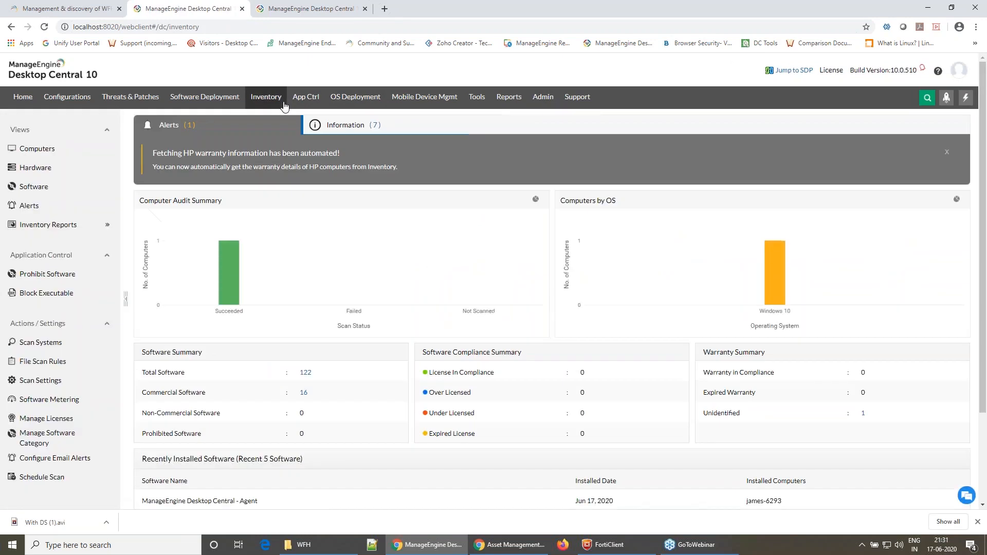
{"action": "left_click", "coordinate": [56, 274]}
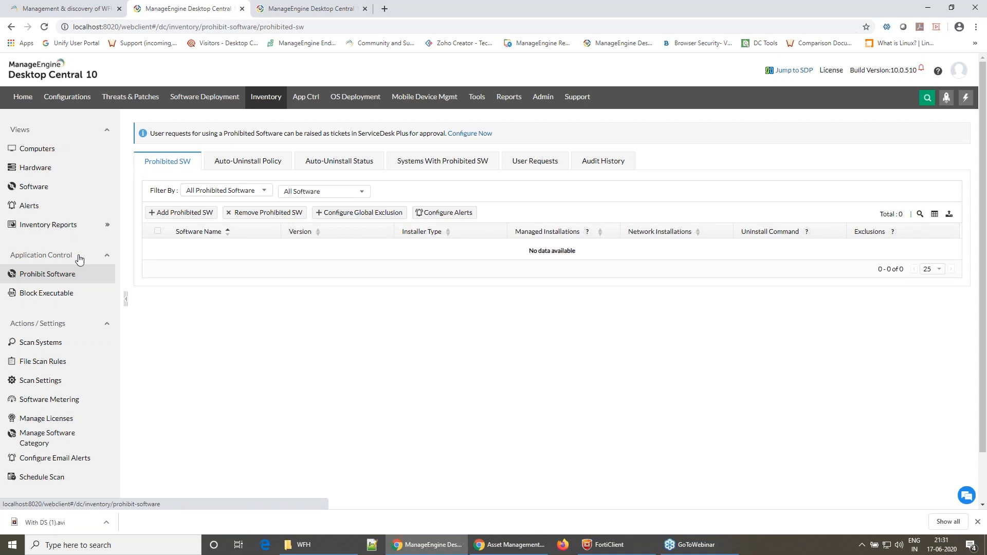
{"action": "left_click", "coordinate": [189, 214]}
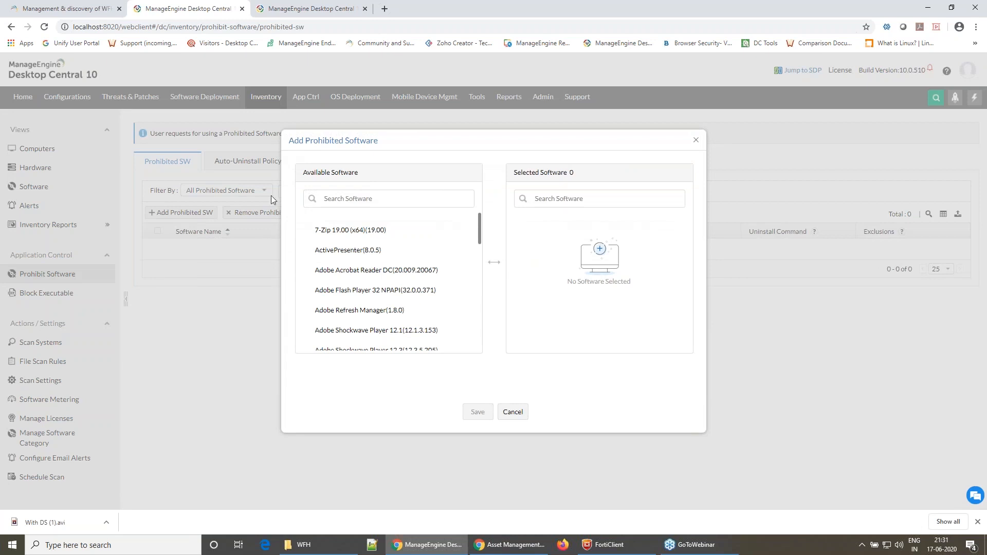
{"action": "left_click", "coordinate": [378, 229]}
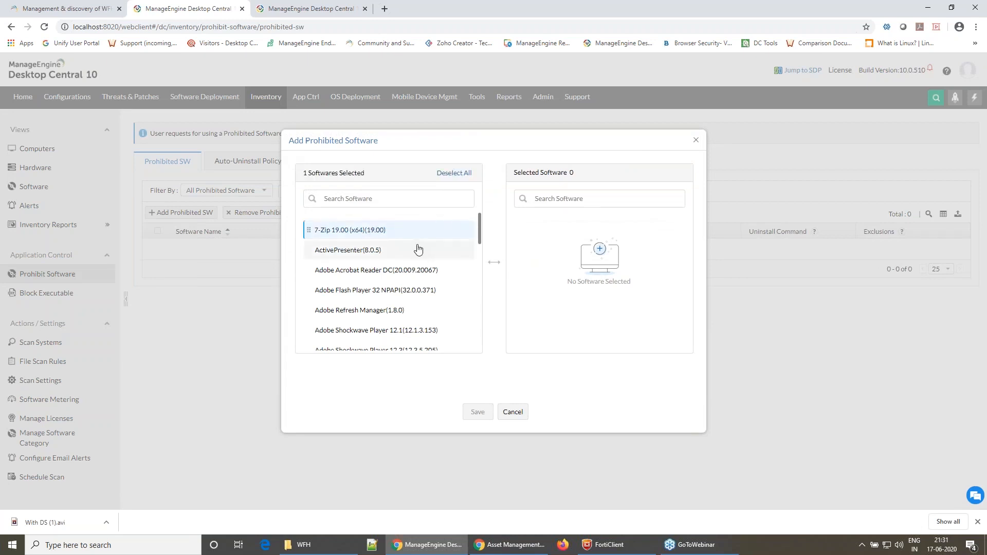
{"action": "key", "text": "Escape"}
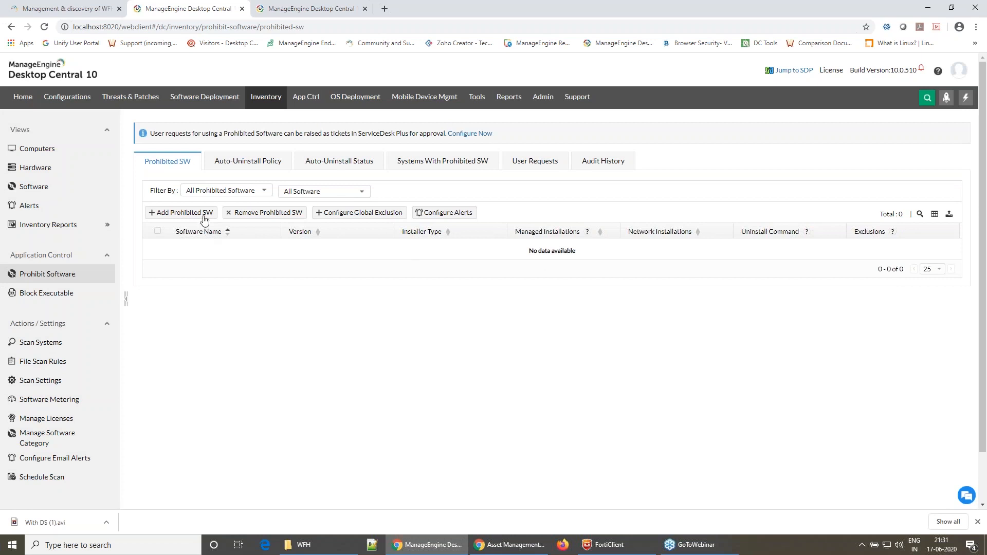
Step: Add 7-Zip 19.00 (x64) to the prohibited software list and save it
{"action": "left_click", "coordinate": [204, 220]}
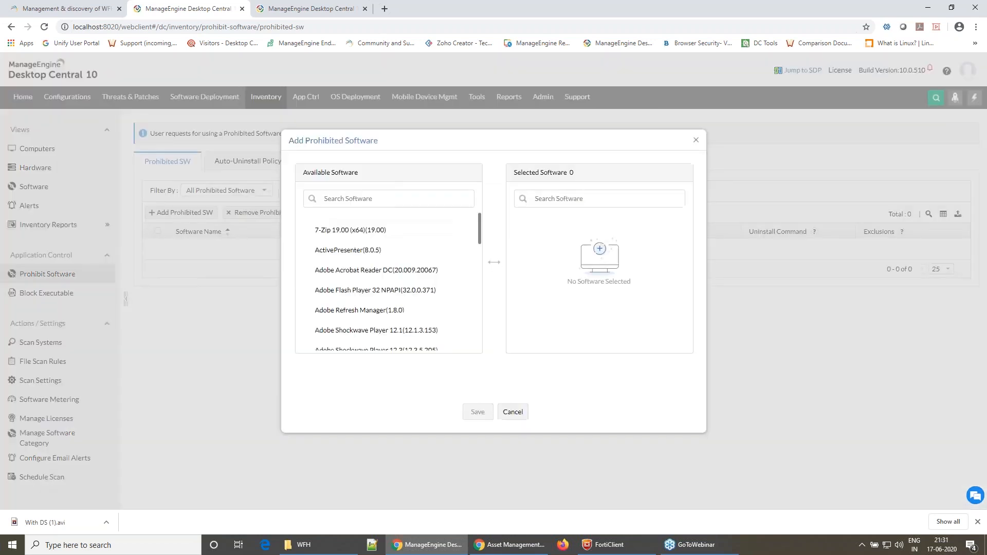
{"action": "left_click", "coordinate": [466, 230]}
{"action": "left_click", "coordinate": [478, 412]}
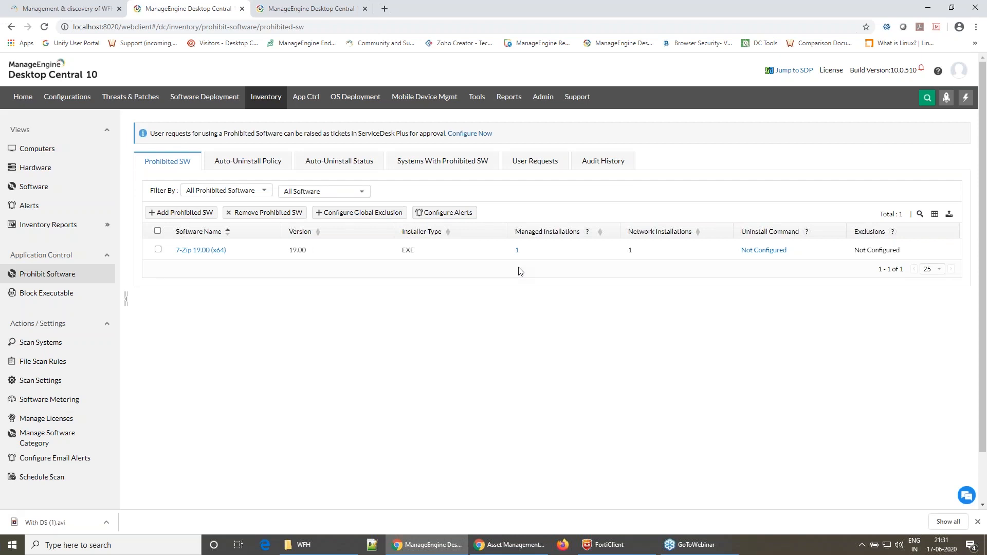
Step: Try enabling automatic uninstallation with user notification in the Auto-Uninstall Policy, and return to the prohibited software list without saving
{"action": "left_click", "coordinate": [251, 165]}
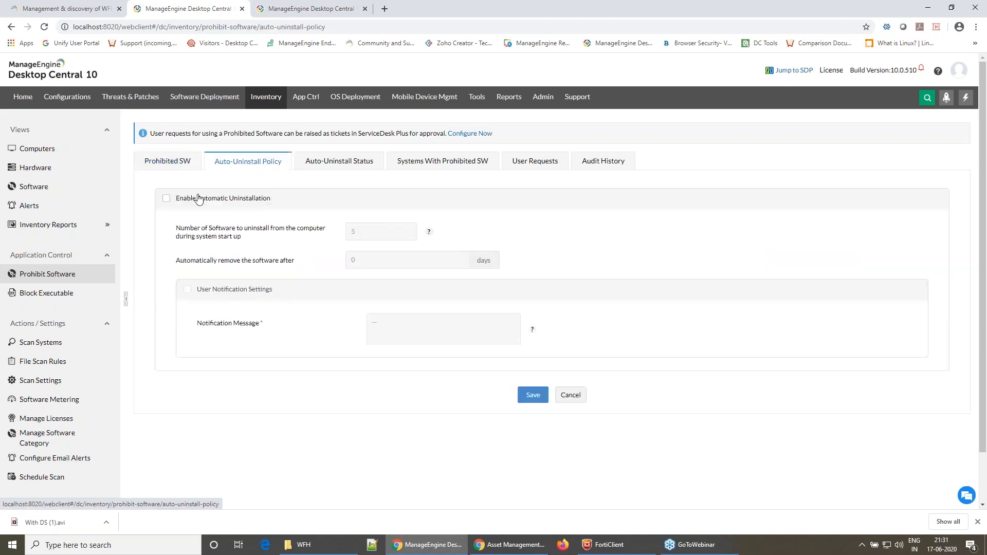
{"action": "left_click", "coordinate": [167, 198]}
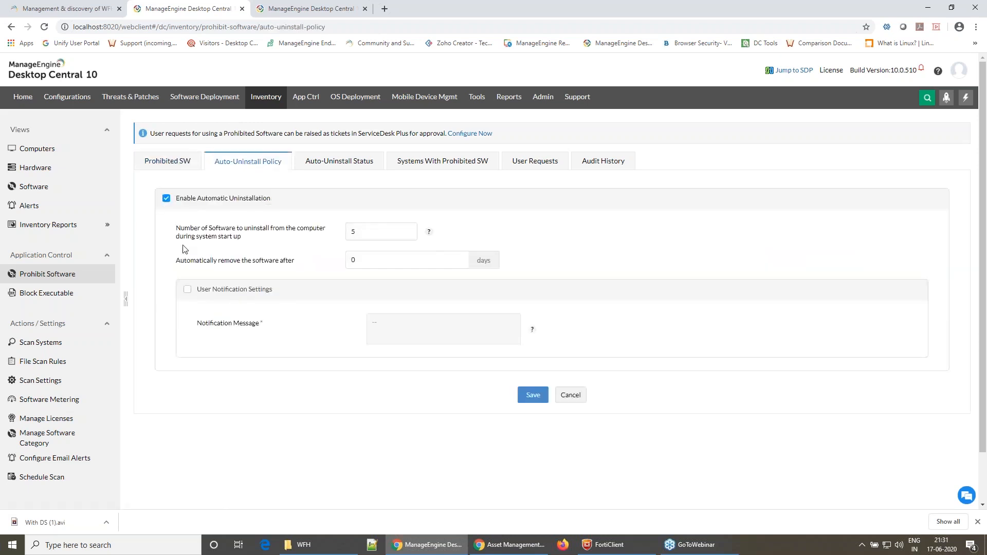
{"action": "left_click", "coordinate": [187, 291]}
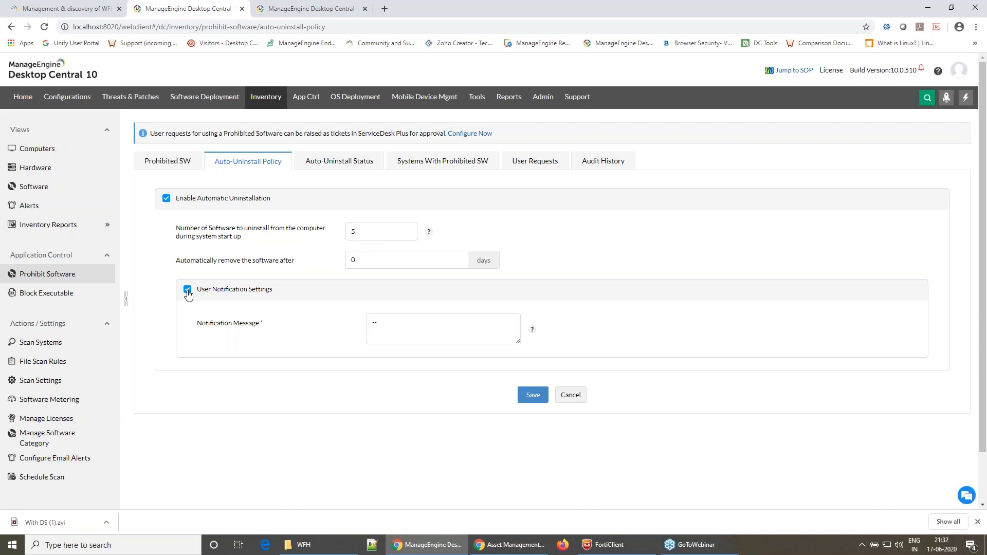
{"action": "left_click", "coordinate": [394, 332]}
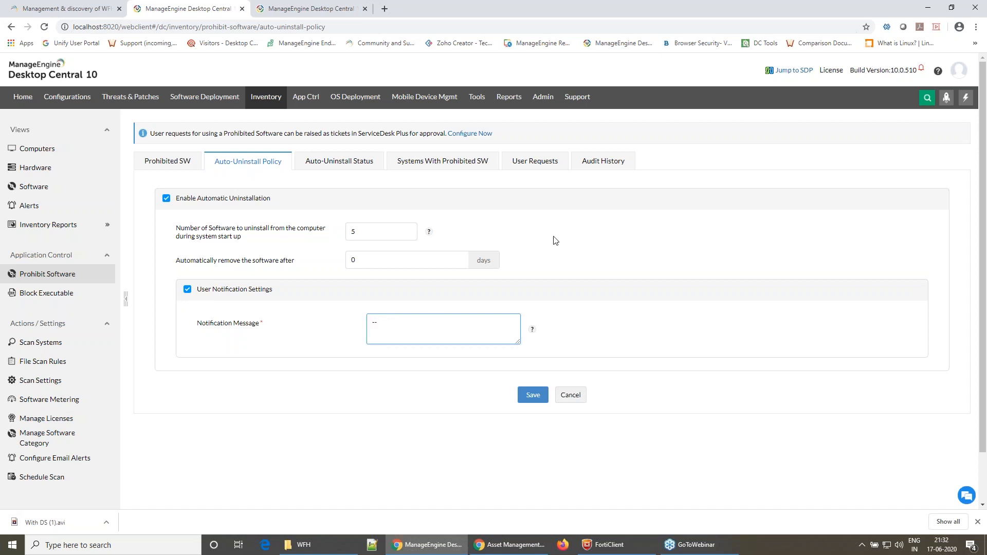
{"action": "left_click", "coordinate": [524, 167]}
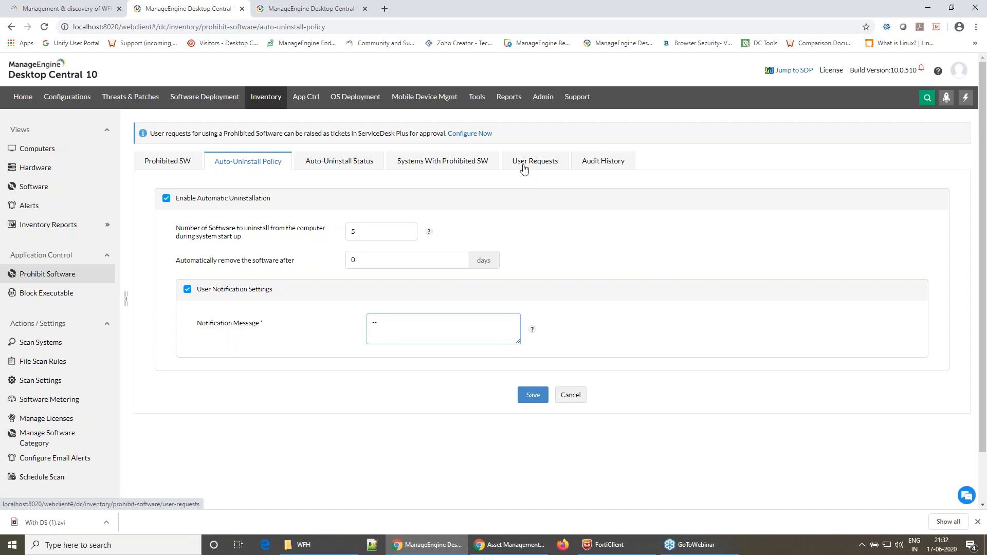
{"action": "left_click", "coordinate": [250, 166]}
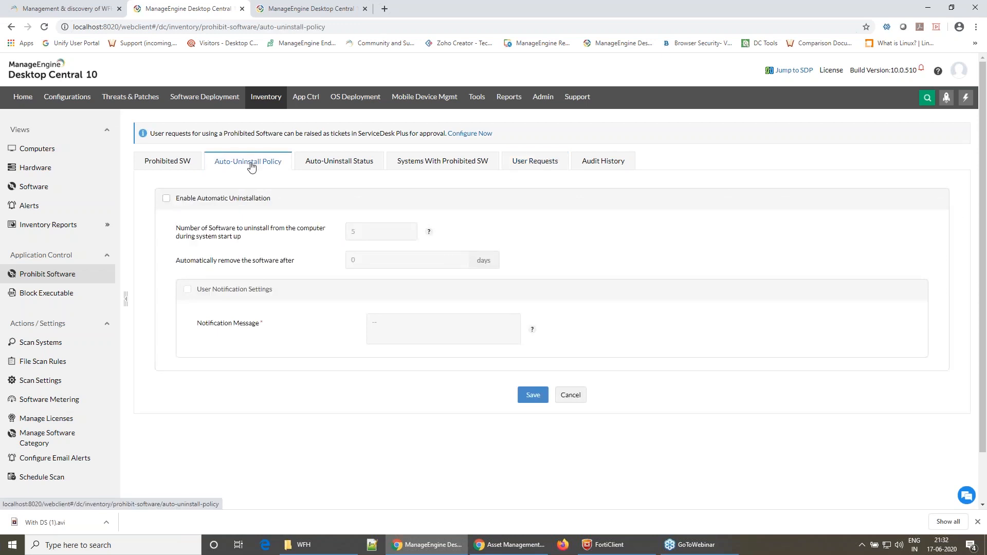
{"action": "left_click", "coordinate": [192, 165]}
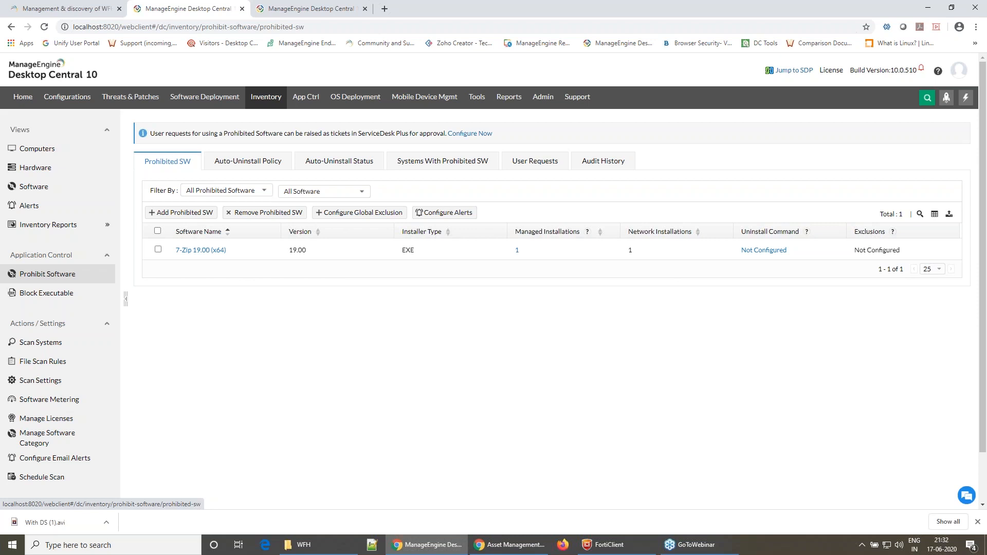
Step: Open a new Windows Secure USB configuration for computers
{"action": "left_click", "coordinate": [72, 102]}
{"action": "mouse_move", "coordinate": [71, 145]}
{"action": "left_click", "coordinate": [128, 149]}
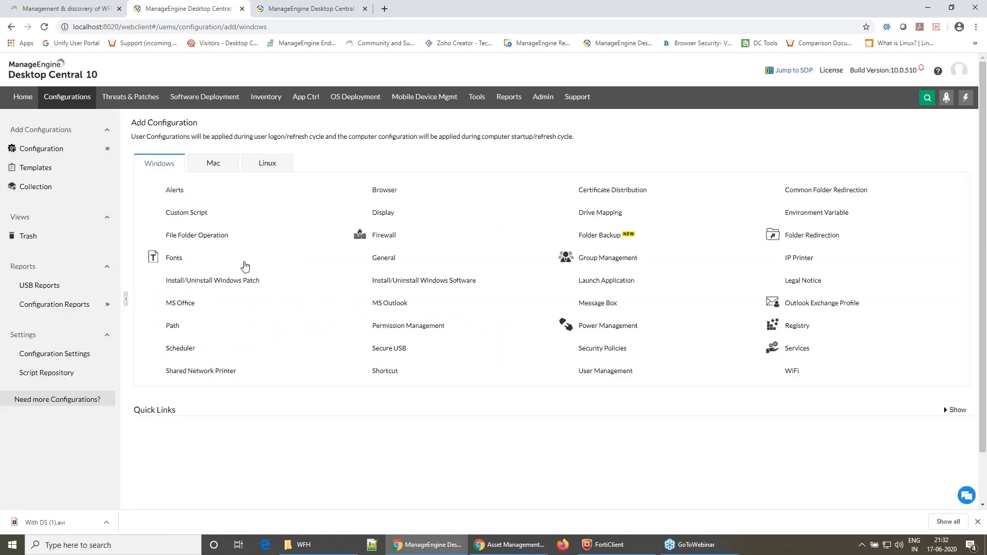
{"action": "mouse_move", "coordinate": [385, 349]}
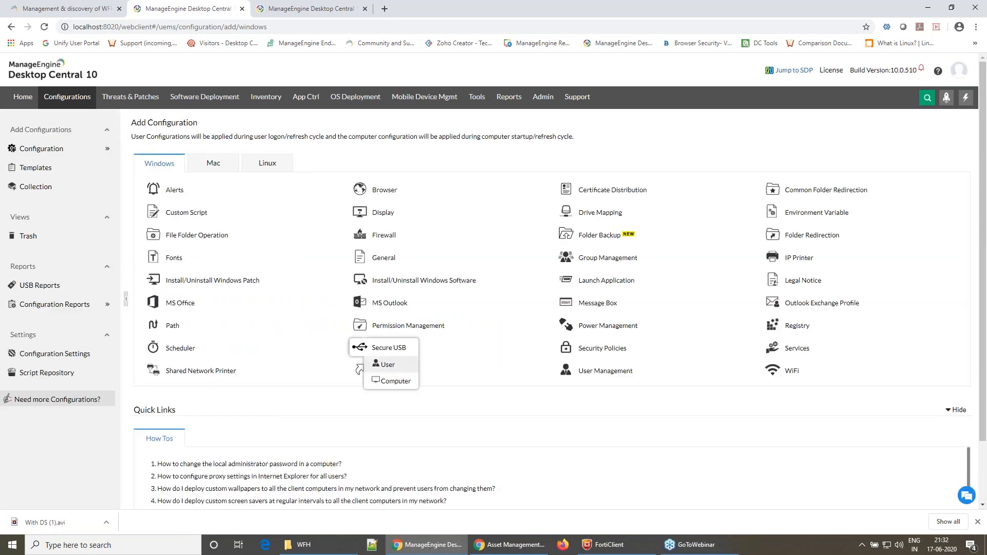
{"action": "left_click", "coordinate": [396, 381]}
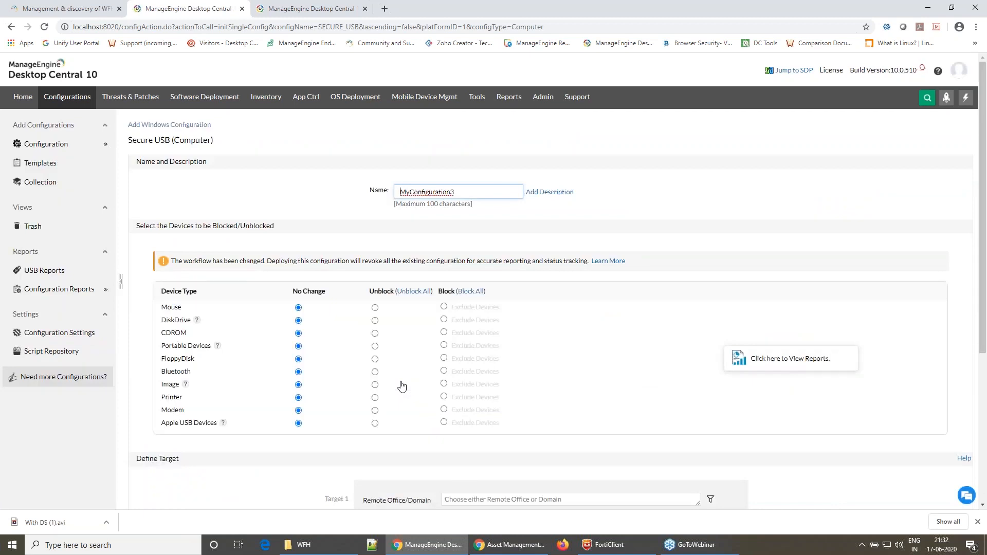
Step: Try blocking all device types in the Secure USB configuration, and unblocking all of them with only DiskDrive blocked
{"action": "left_click", "coordinate": [478, 292]}
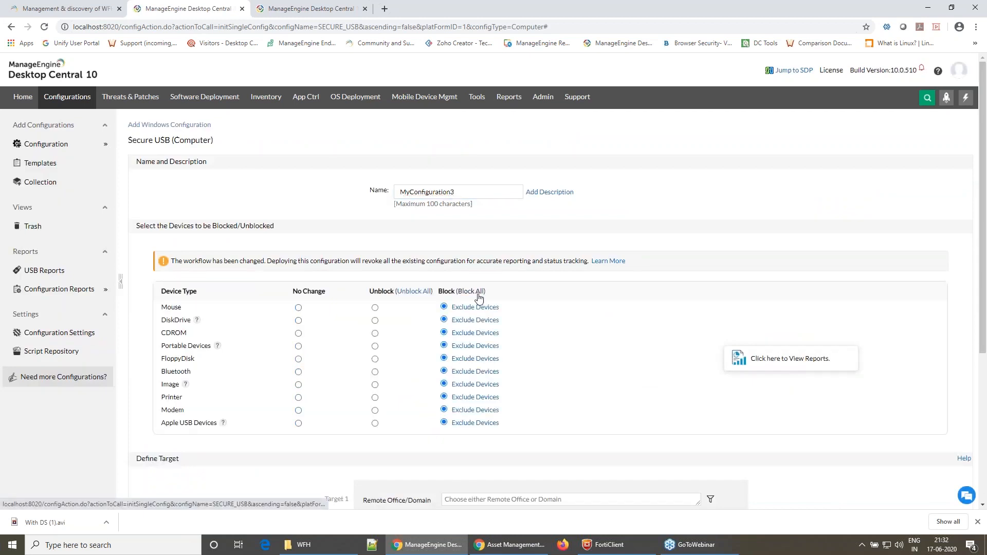
{"action": "scroll", "coordinate": [535, 399], "scroll_direction": "down", "scroll_amount": 2}
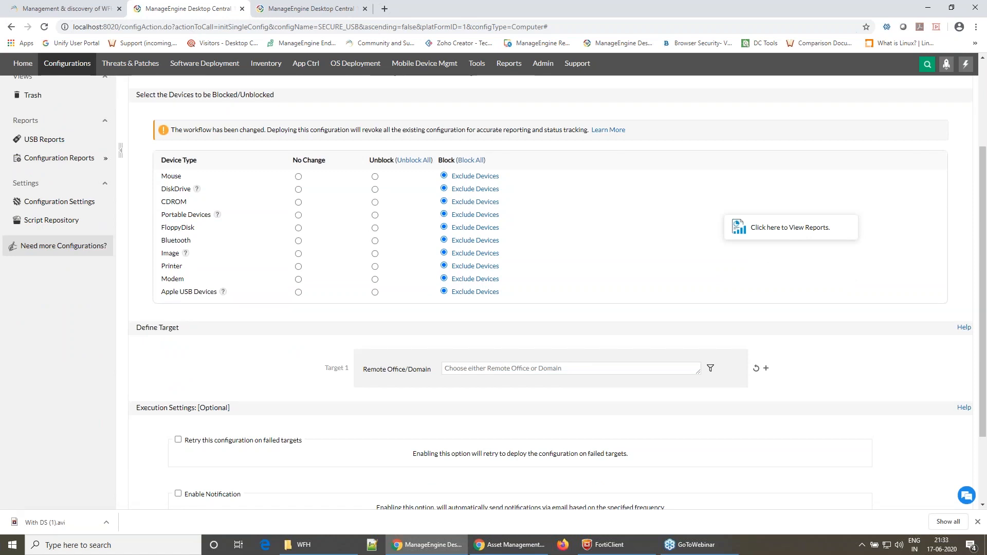
{"action": "left_click", "coordinate": [414, 160]}
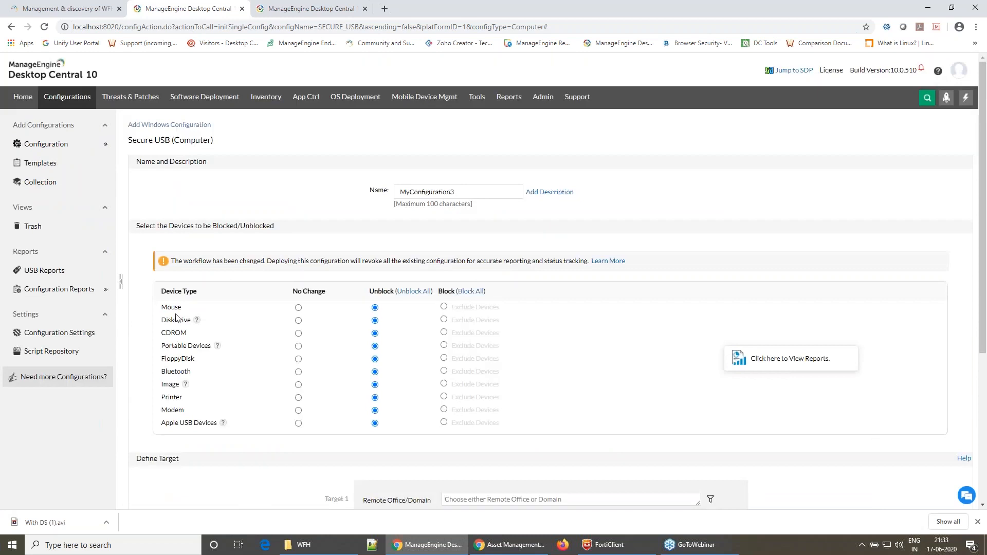
{"action": "left_click_drag", "start_coordinate": [161, 320], "coordinate": [188, 319]}
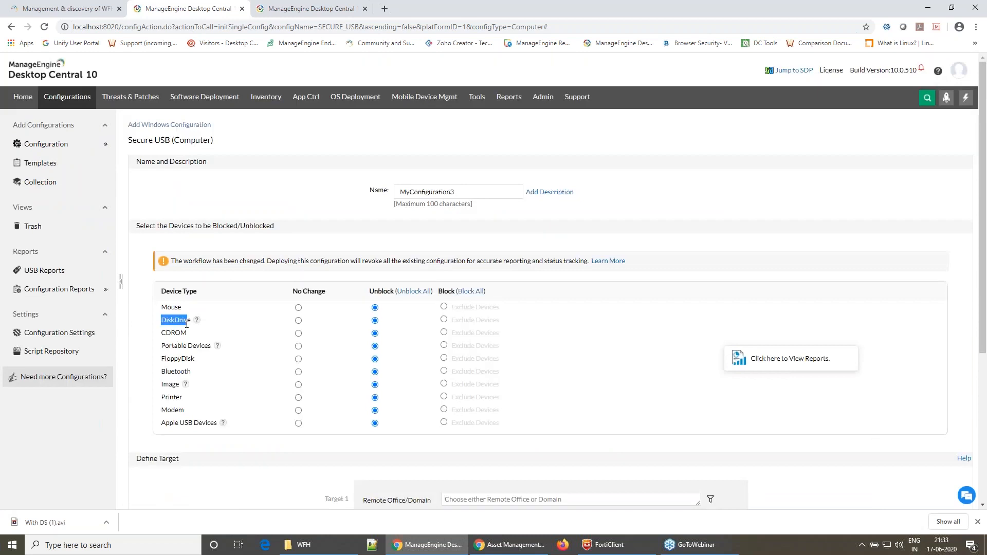
{"action": "left_click", "coordinate": [443, 320]}
{"action": "left_click", "coordinate": [414, 291]}
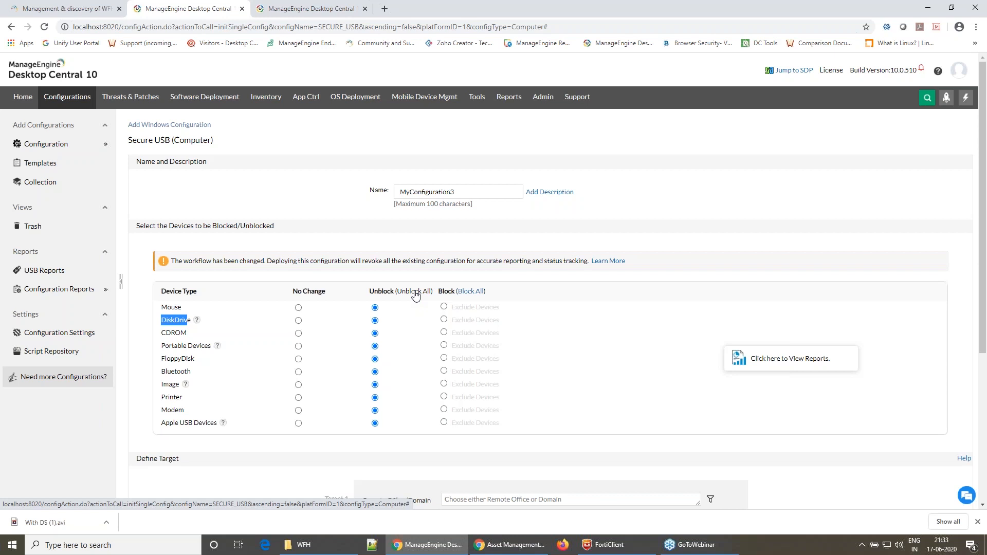
Step: Open the configuration templates, show 75 per page, and examine the entries for enabling, disabling and write-protecting USB storage devices
{"action": "left_click", "coordinate": [58, 164]}
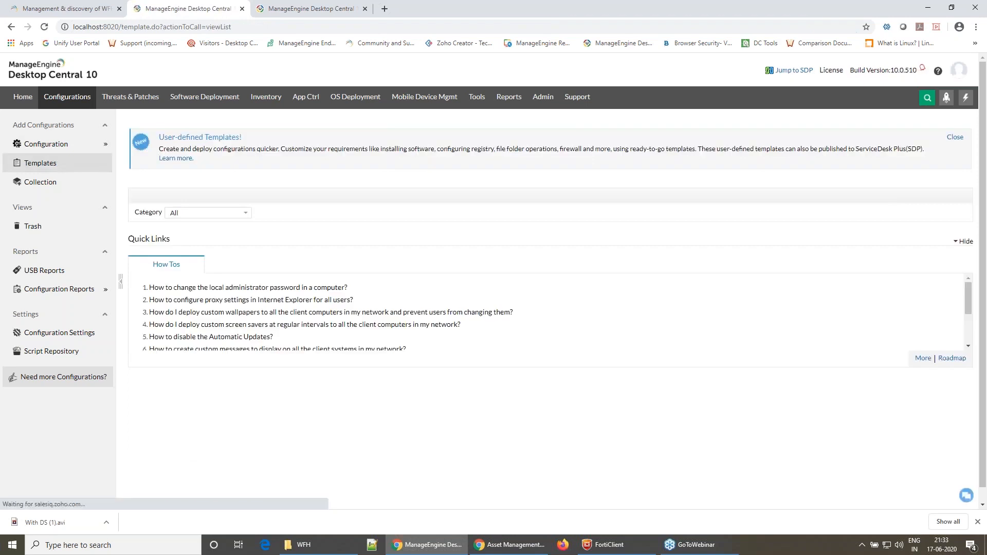
{"action": "scroll", "coordinate": [818, 301], "scroll_direction": "down", "scroll_amount": 6}
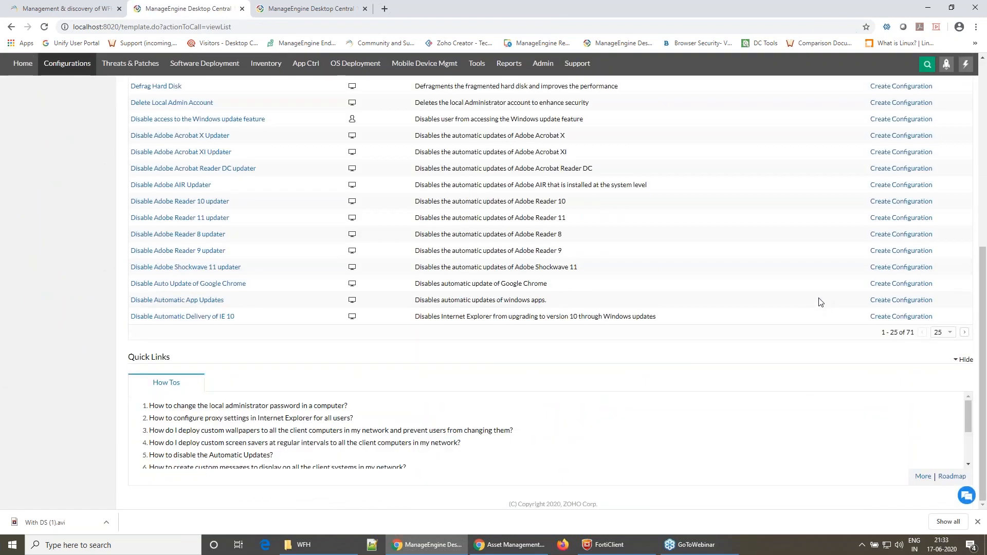
{"action": "left_click", "coordinate": [940, 332]}
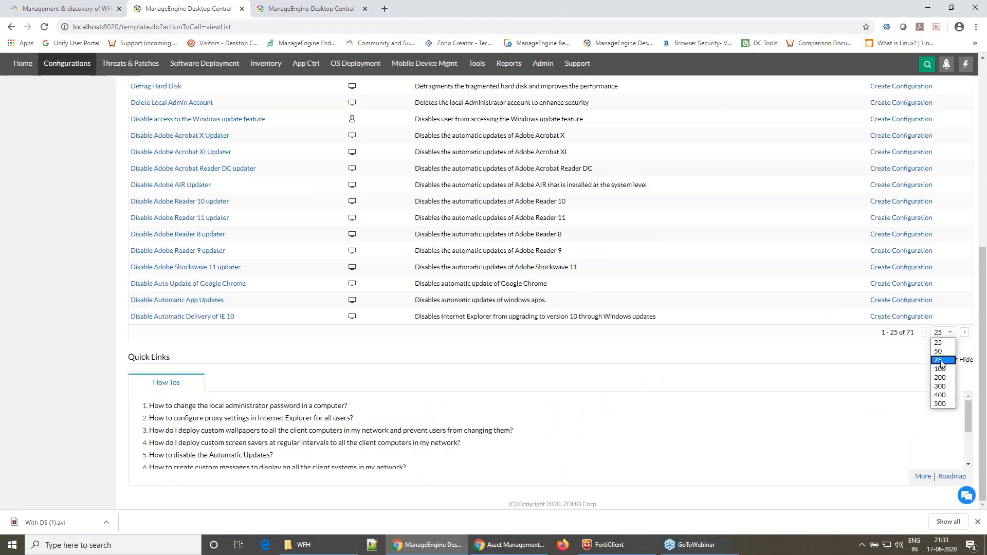
{"action": "left_click", "coordinate": [939, 360]}
{"action": "scroll", "coordinate": [941, 364], "scroll_direction": "down", "scroll_amount": 15}
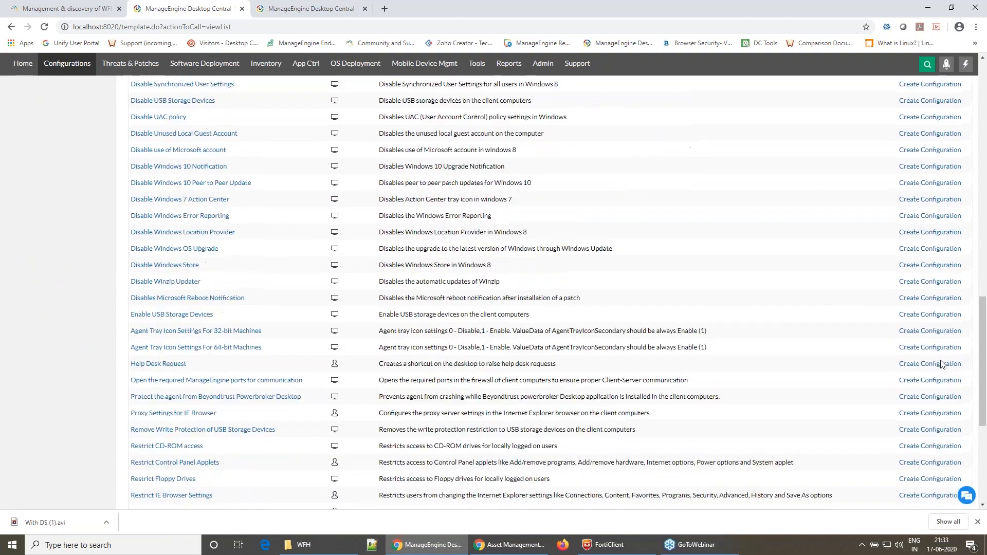
{"action": "left_click_drag", "start_coordinate": [253, 320], "coordinate": [113, 313]}
{"action": "left_click", "coordinate": [153, 349]}
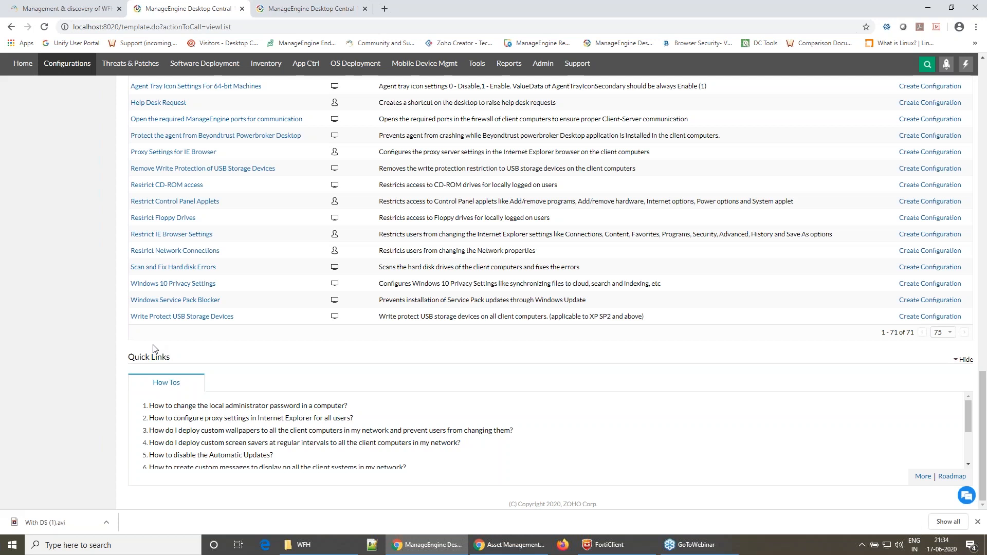
{"action": "key", "text": "alt+Tab"}
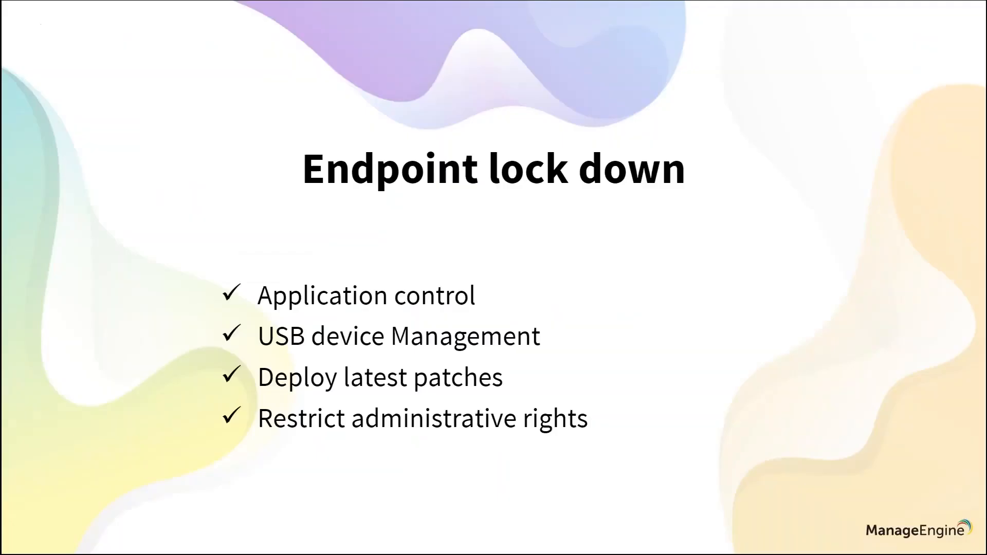
{"action": "key", "text": "alt+Tab"}
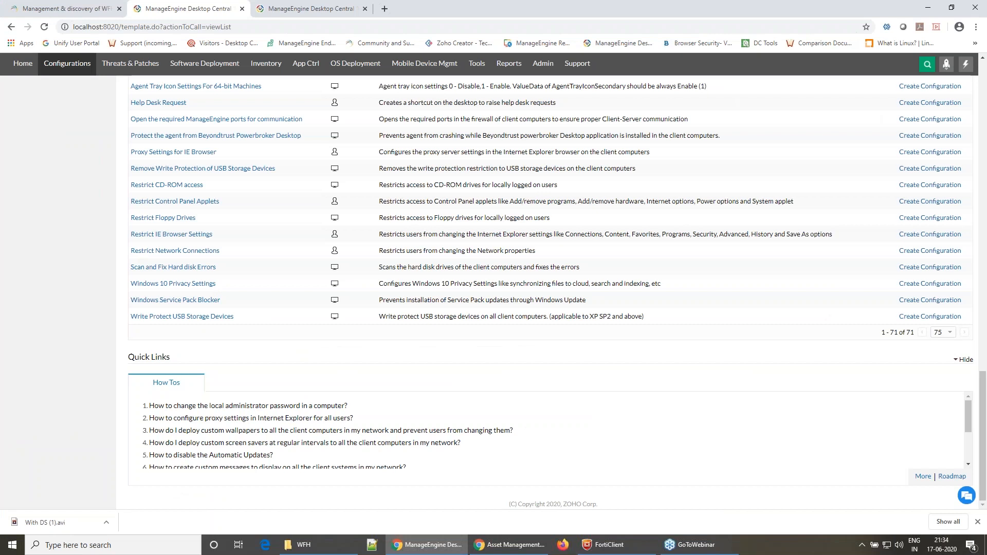
{"action": "key", "text": "alt+Tab"}
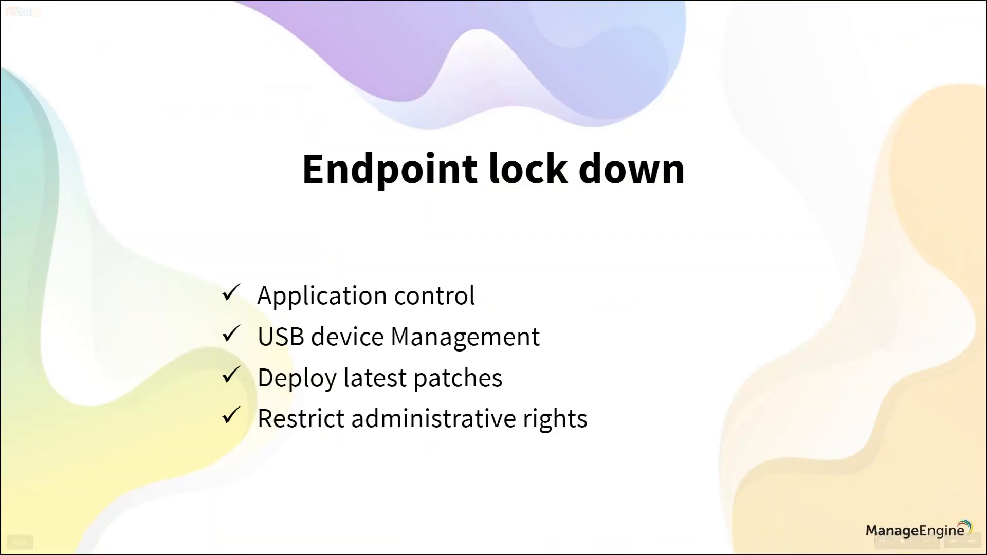
{"action": "key", "text": "alt+Tab"}
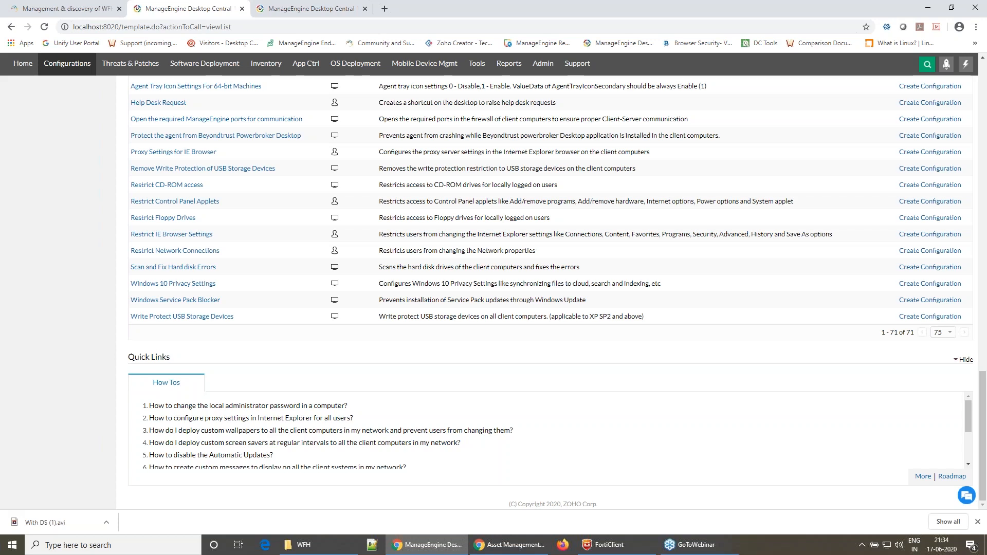
Step: Open the System Group Users report from the inventory's system reports
{"action": "left_click", "coordinate": [276, 72]}
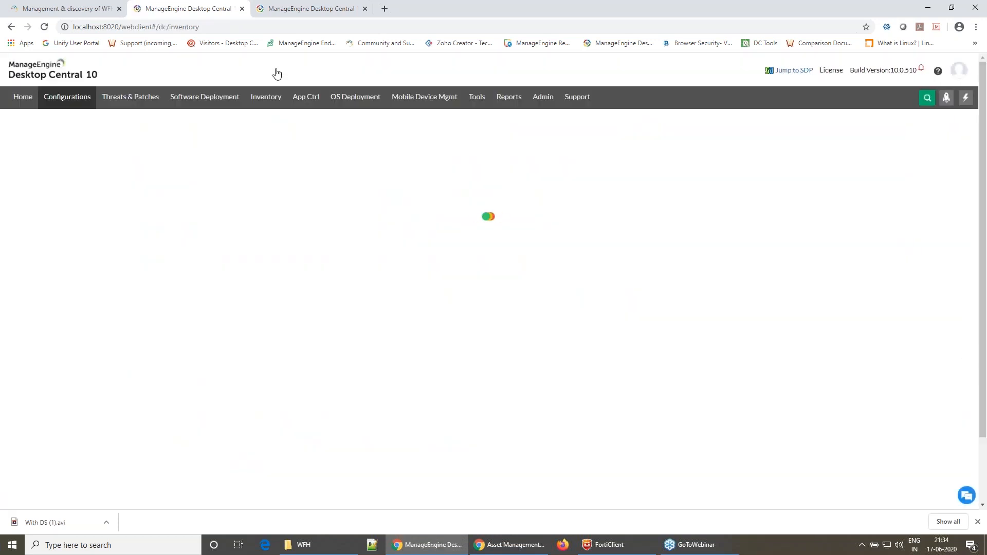
{"action": "mouse_move", "coordinate": [91, 226]}
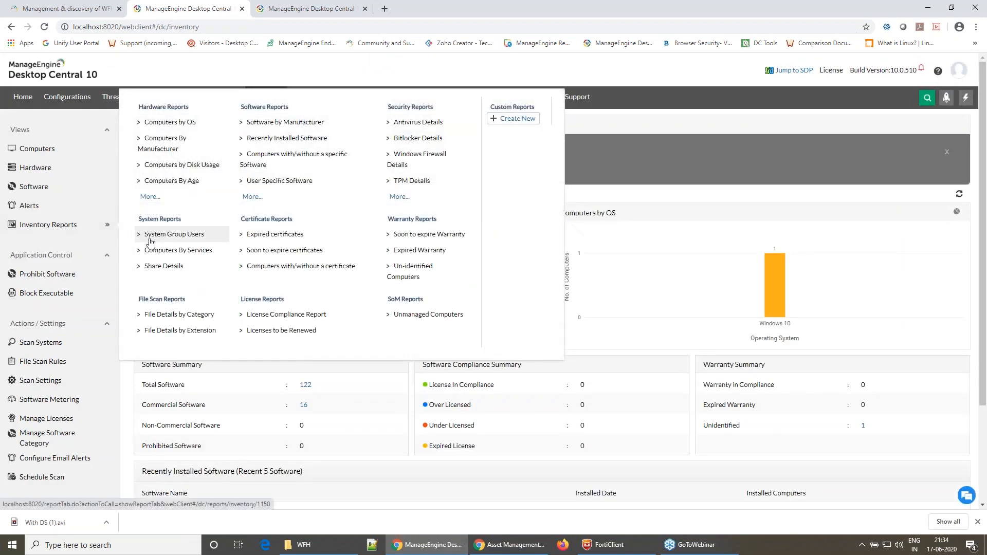
{"action": "left_click", "coordinate": [163, 238]}
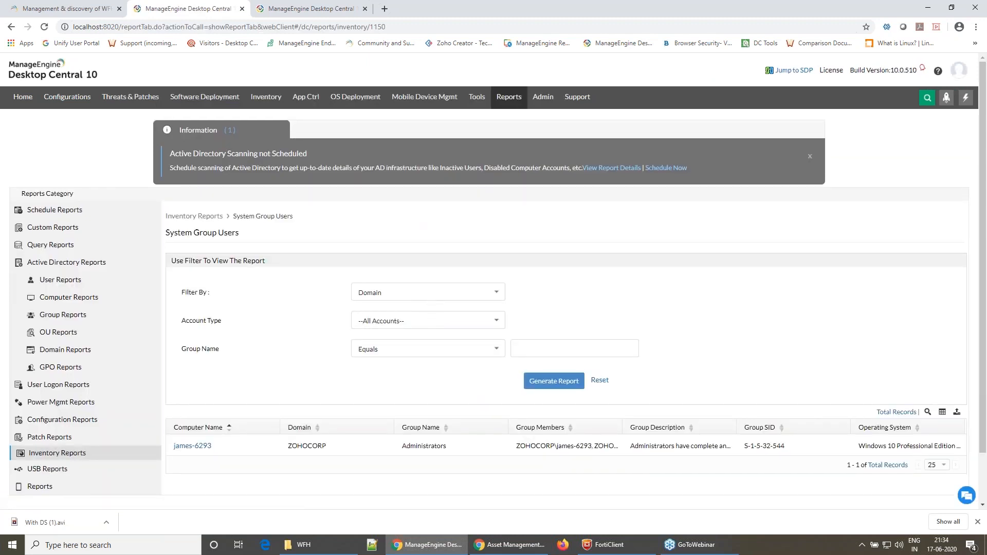
Step: Set the System Group Users filter to Local Accounts with the group name equal to "admini", without generating the report
{"action": "left_click", "coordinate": [428, 321]}
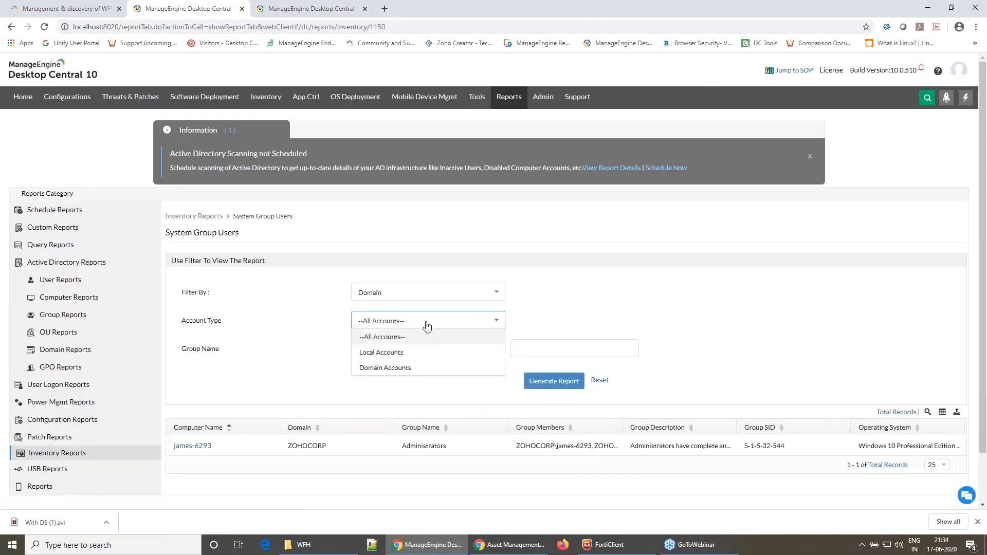
{"action": "left_click", "coordinate": [419, 353]}
{"action": "left_click", "coordinate": [546, 350]}
{"action": "type", "text": "admin"}
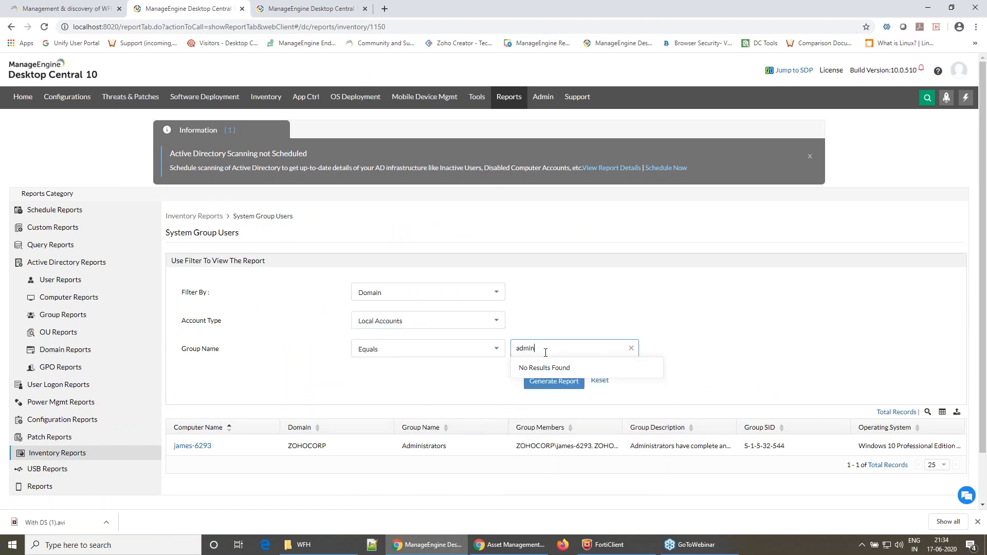
{"action": "left_click", "coordinate": [700, 348]}
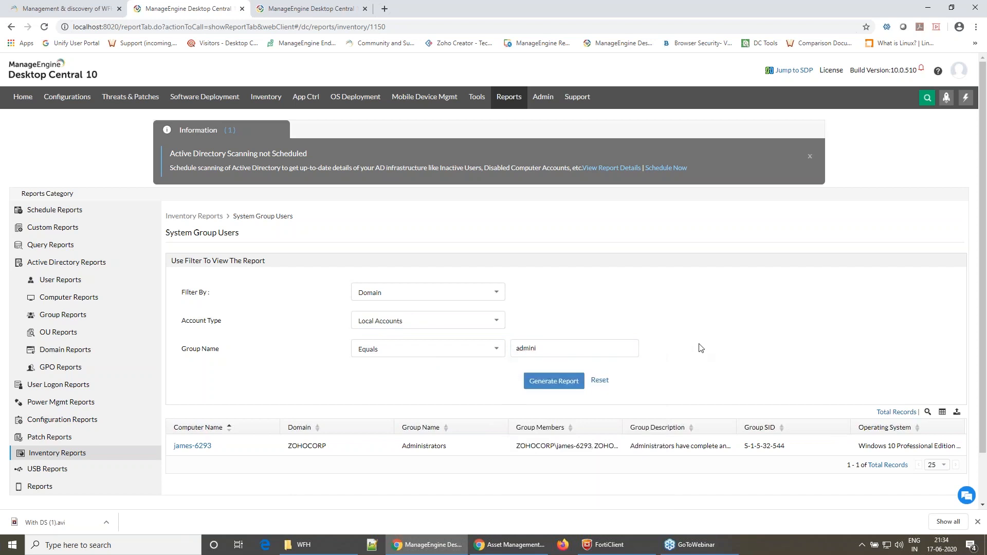
Step: Examine the members of the Administrators group, and view the report's export format options without exporting
{"action": "scroll", "coordinate": [700, 348], "scroll_direction": "down", "scroll_amount": 2}
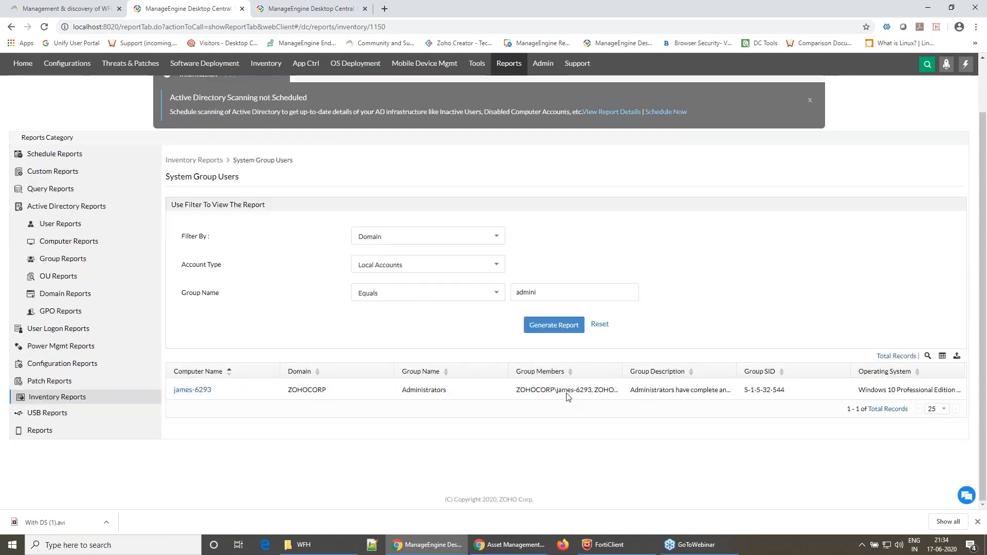
{"action": "left_click_drag", "start_coordinate": [557, 389], "coordinate": [748, 388]}
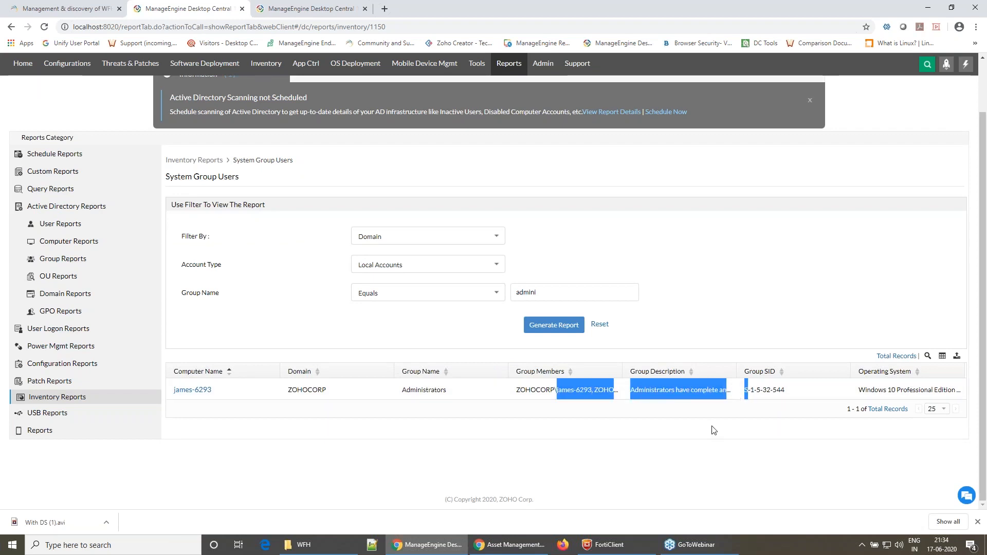
{"action": "left_click", "coordinate": [957, 360]}
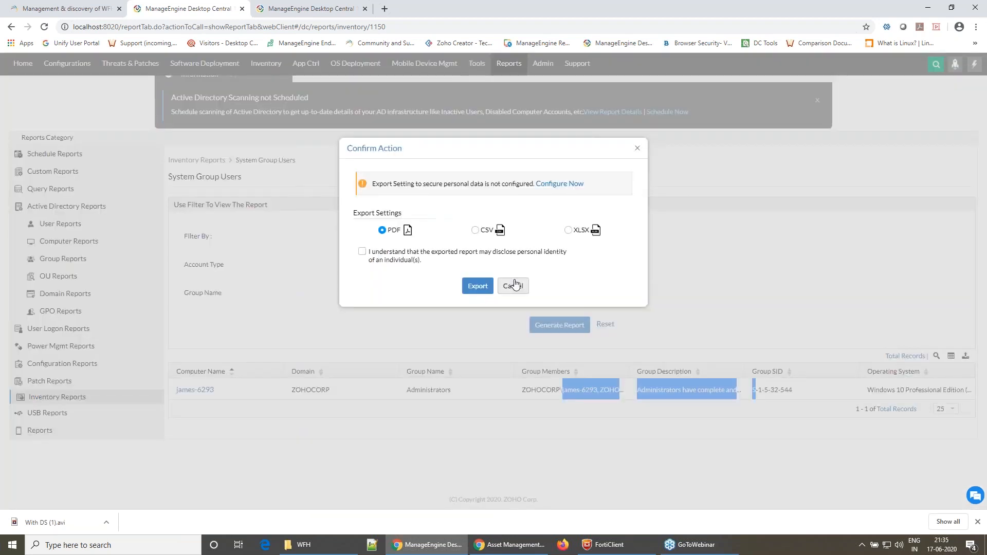
{"action": "left_click", "coordinate": [516, 286]}
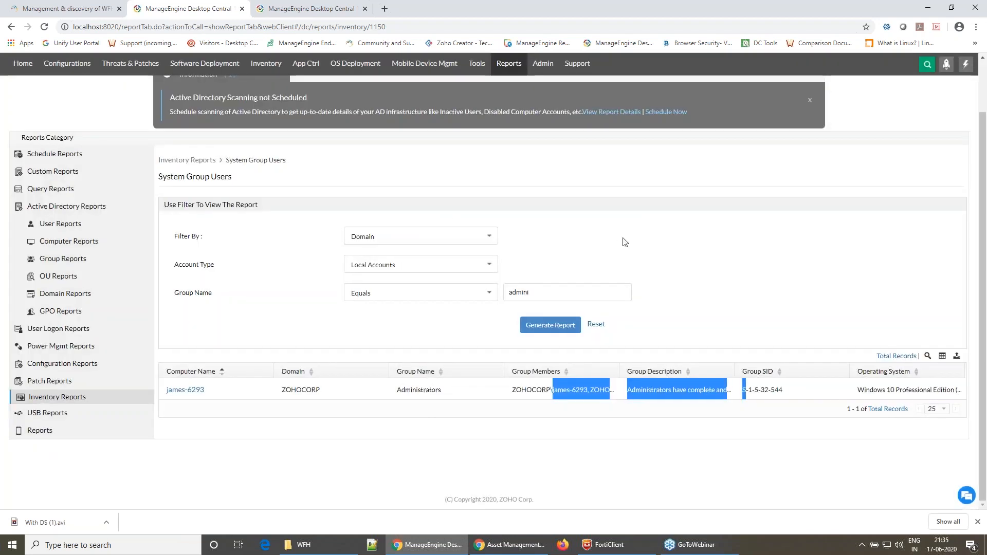
Step: Open a new Windows User Management configuration for computers
{"action": "left_click", "coordinate": [86, 63]}
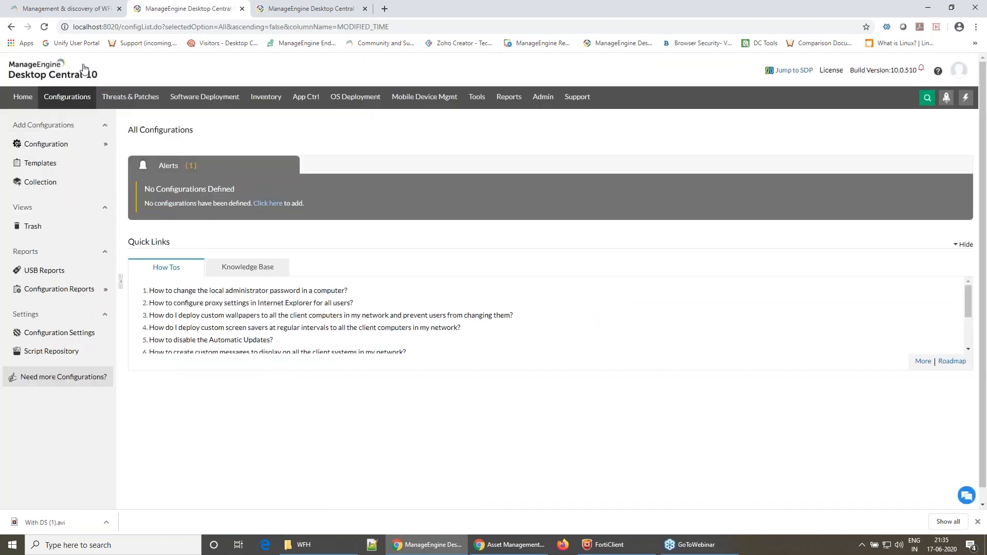
{"action": "mouse_move", "coordinate": [80, 143]}
{"action": "left_click", "coordinate": [137, 147]}
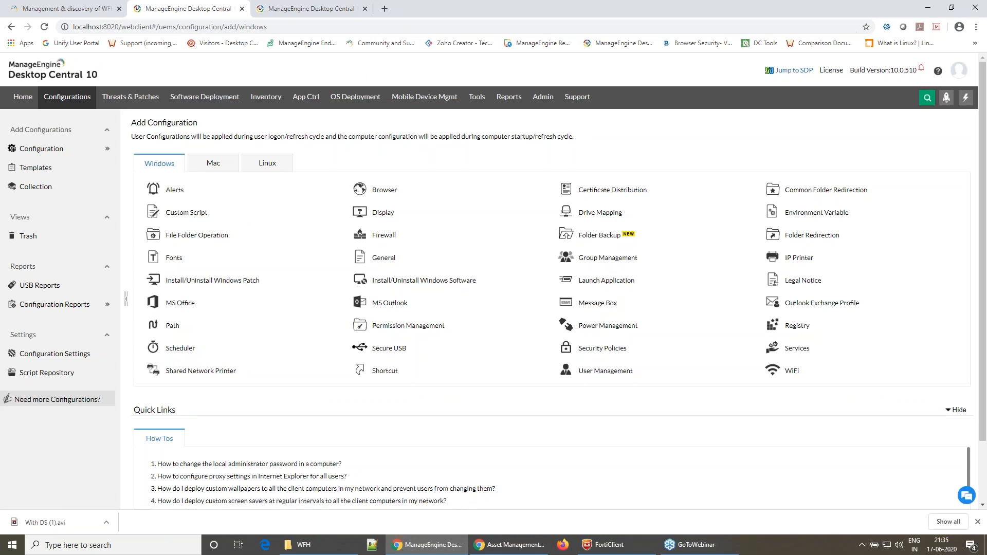
{"action": "mouse_move", "coordinate": [596, 366]}
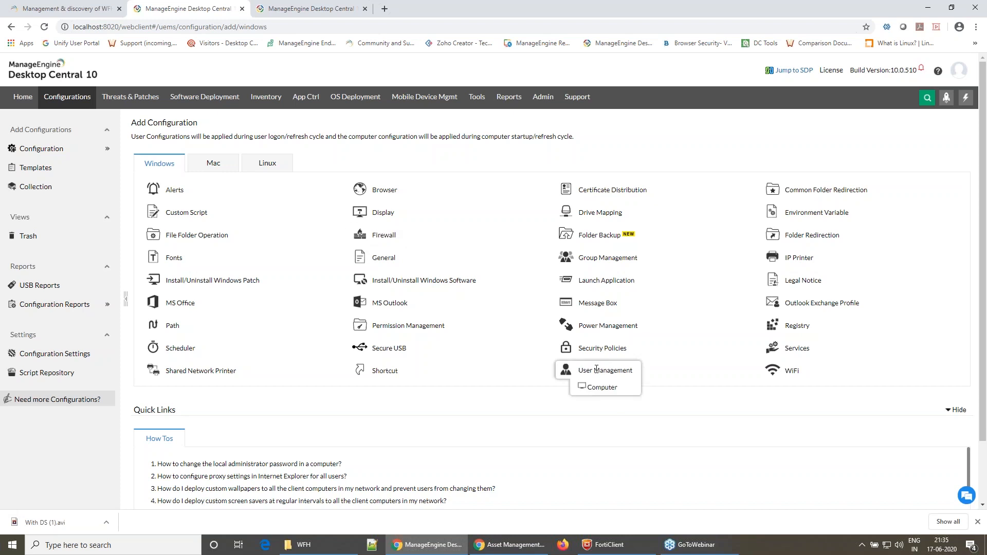
{"action": "left_click", "coordinate": [597, 388]}
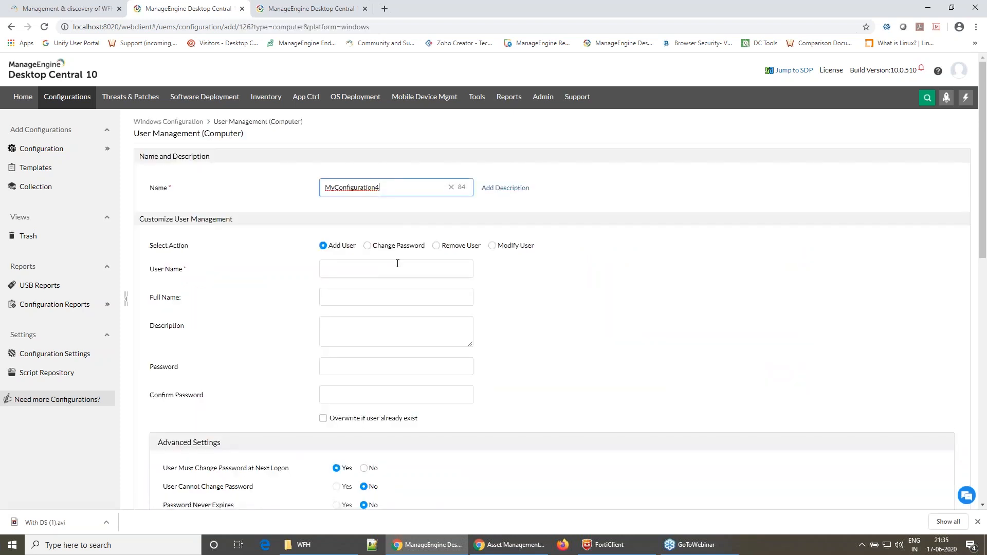
Step: Look through the Change Password, Remove User and Modify User actions of the User Management configuration, ending on Remove User
{"action": "left_click", "coordinate": [367, 245]}
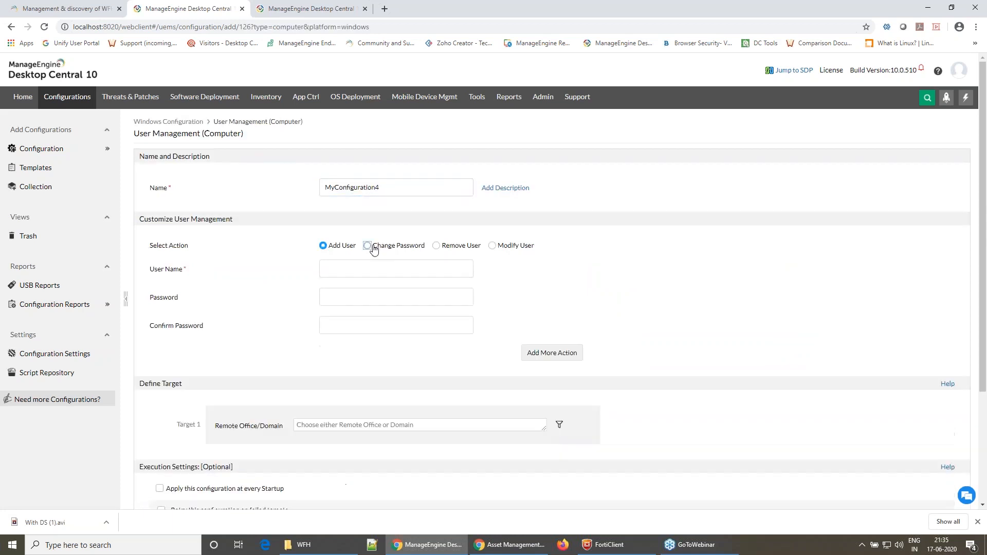
{"action": "left_click", "coordinate": [448, 246]}
{"action": "left_click", "coordinate": [506, 250]}
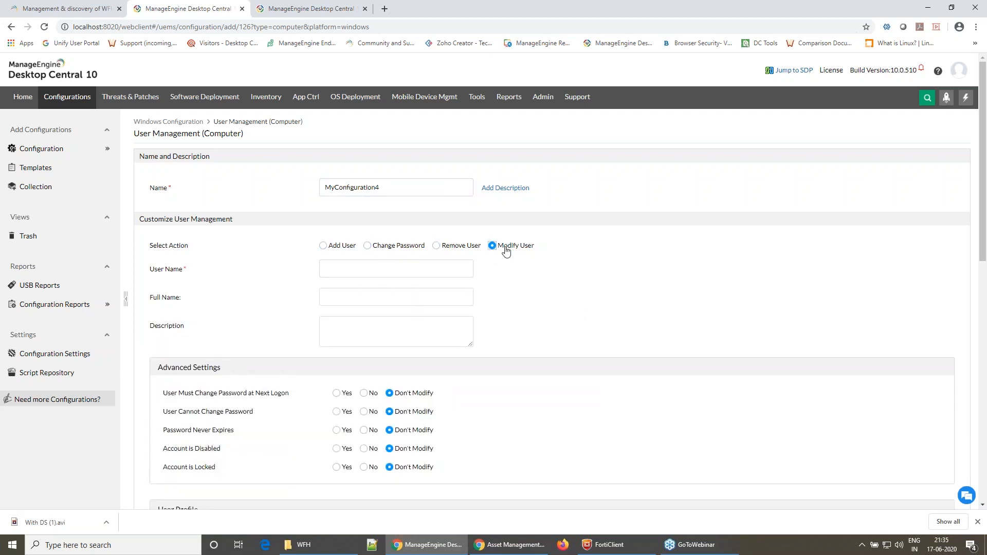
{"action": "left_click", "coordinate": [476, 250]}
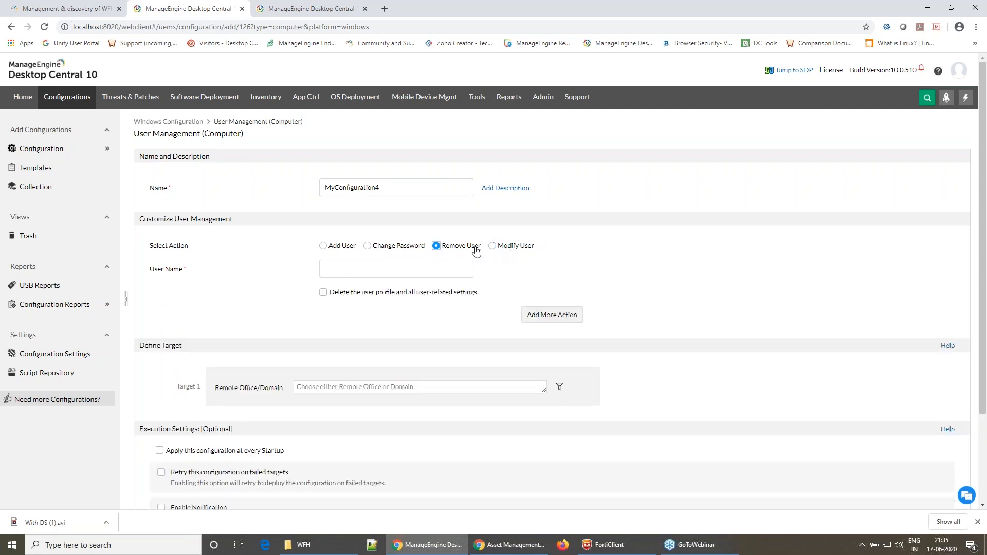
{"action": "key", "text": "alt+Tab"}
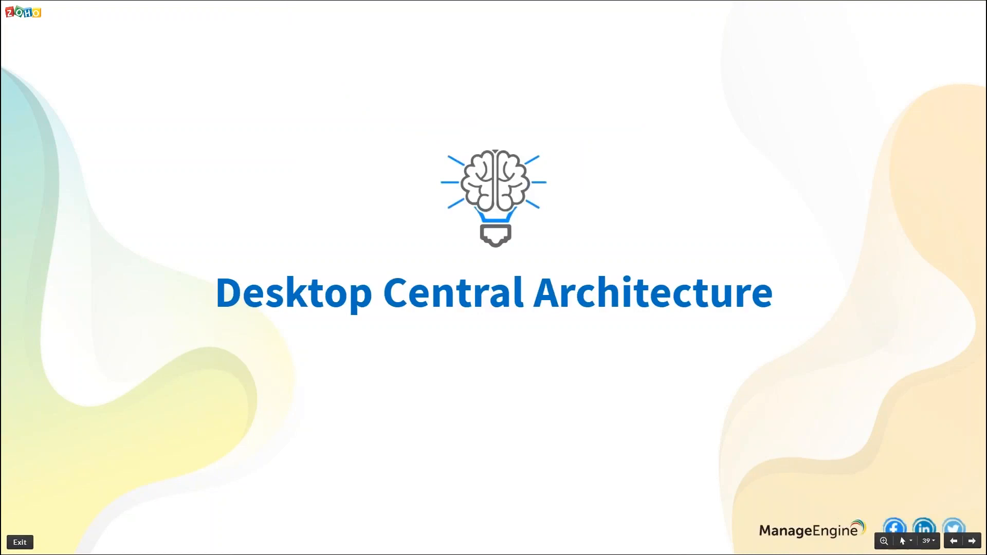
{"action": "key", "text": "Right"}
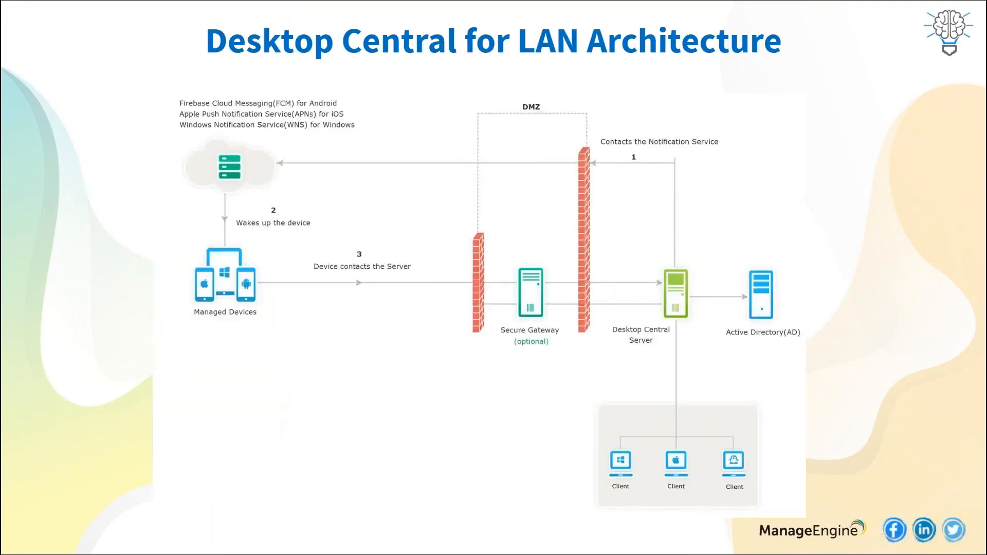
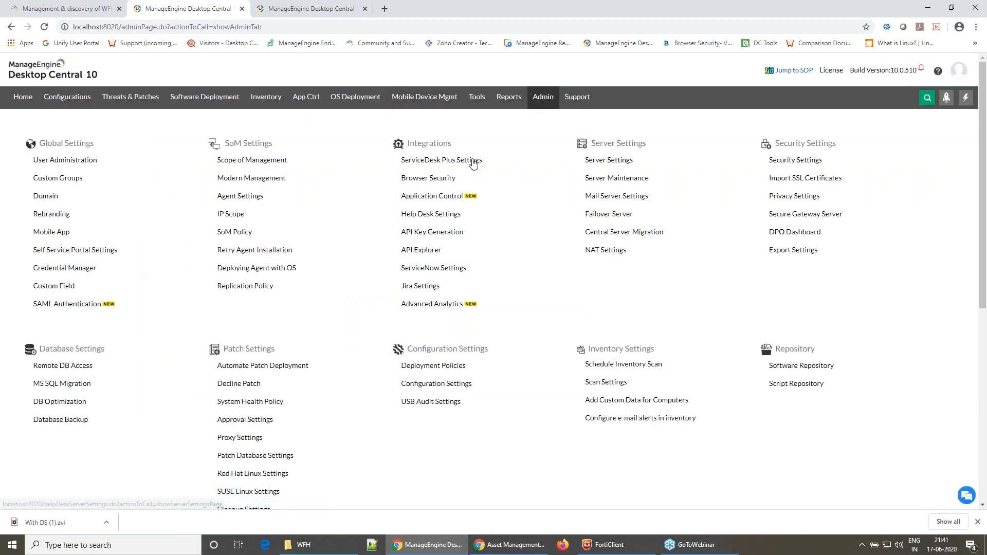
Step: Open the ServiceDesk Plus integration settings from the administration page
{"action": "left_click", "coordinate": [476, 160]}
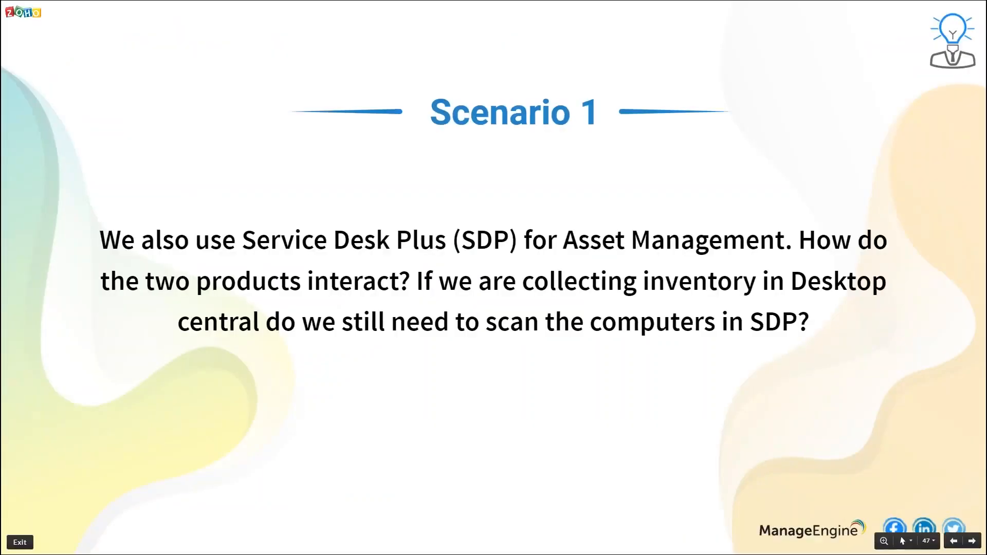
{"action": "key", "text": "Right"}
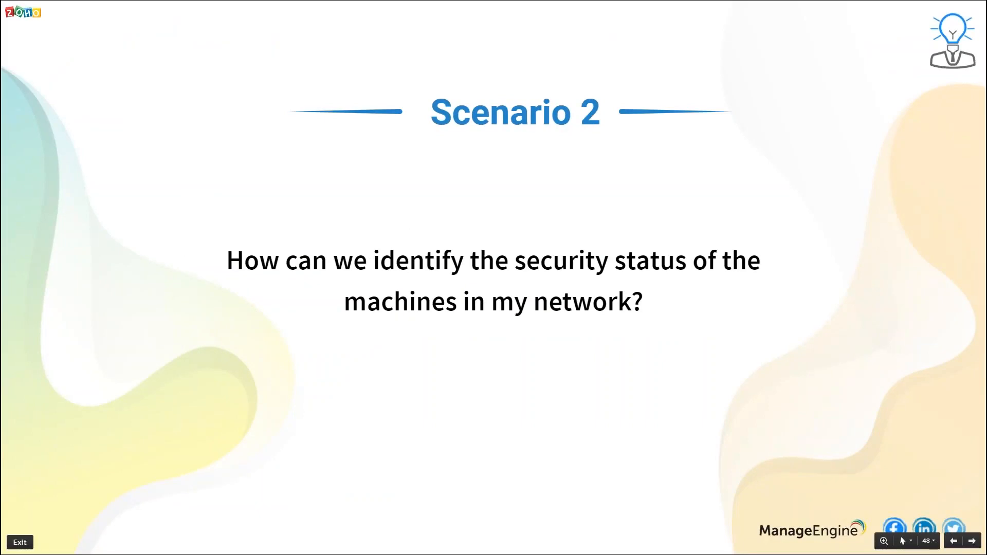
Step: Switch to Desktop Central and view the BitLocker security details of the scanned Windows 10 computer in the inventory
{"action": "key", "text": "alt+Tab"}
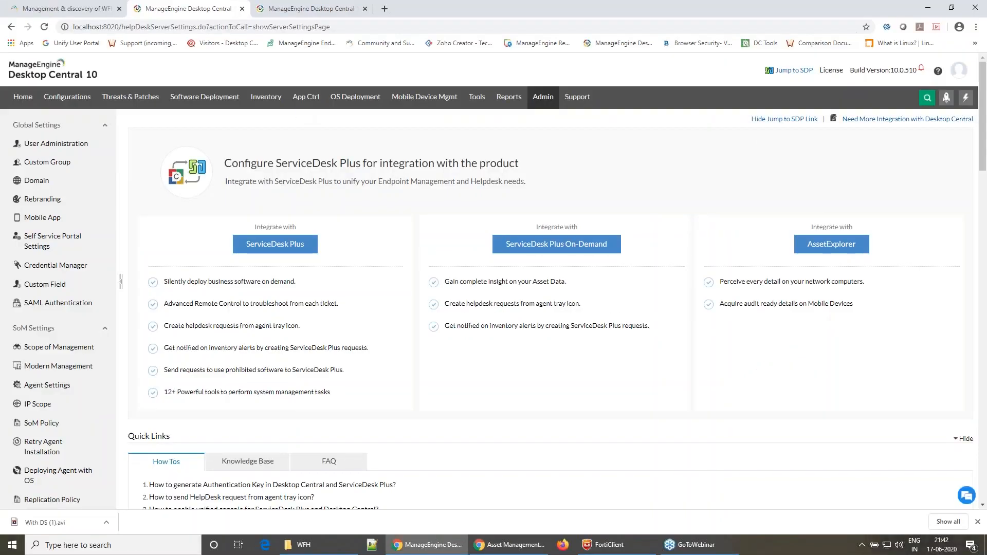
{"action": "left_click", "coordinate": [266, 97]}
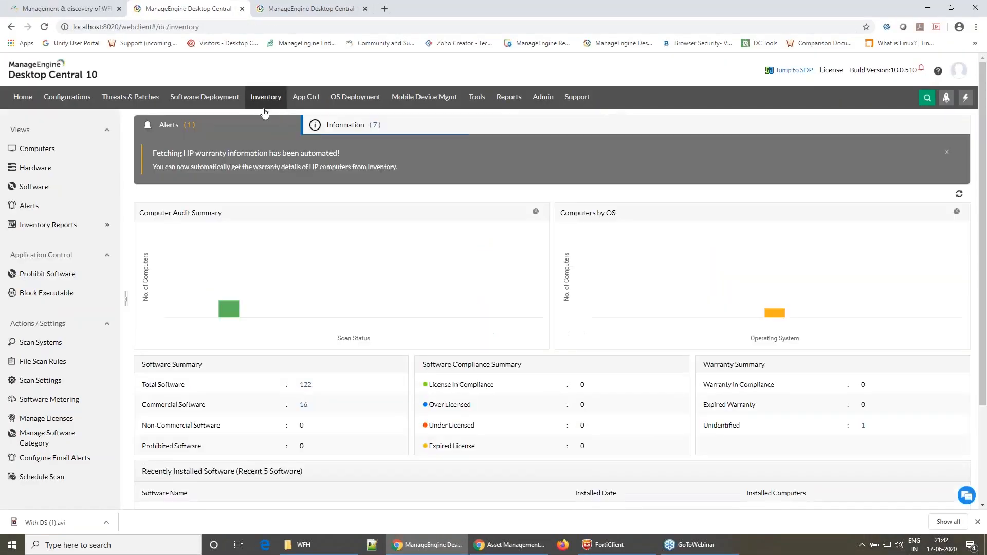
{"action": "left_click", "coordinate": [72, 150]}
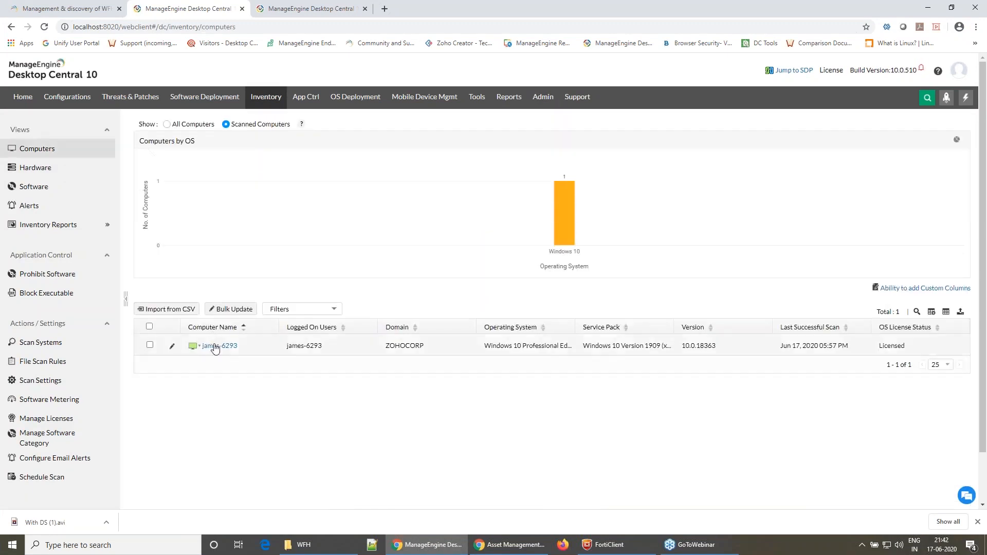
{"action": "left_click", "coordinate": [215, 346]}
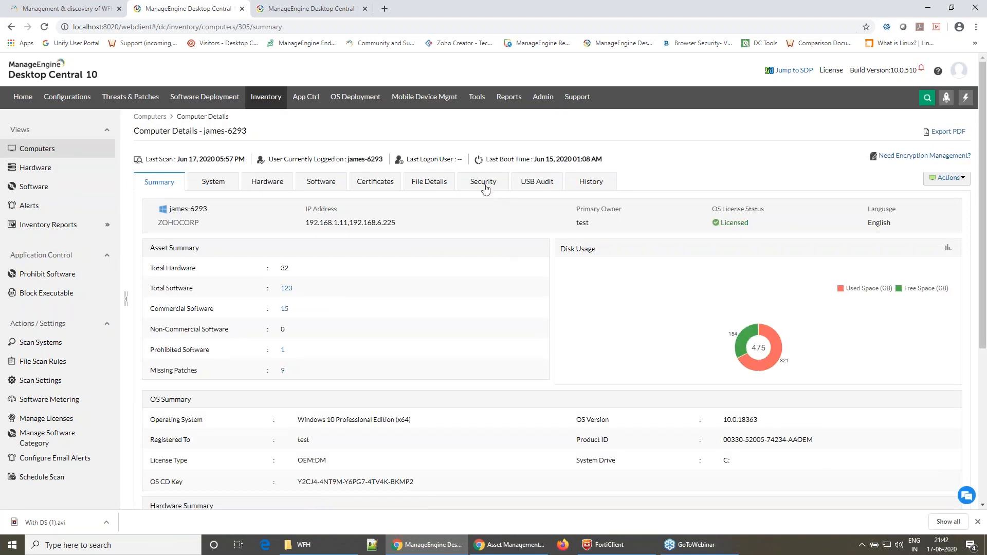
{"action": "left_click", "coordinate": [483, 182]}
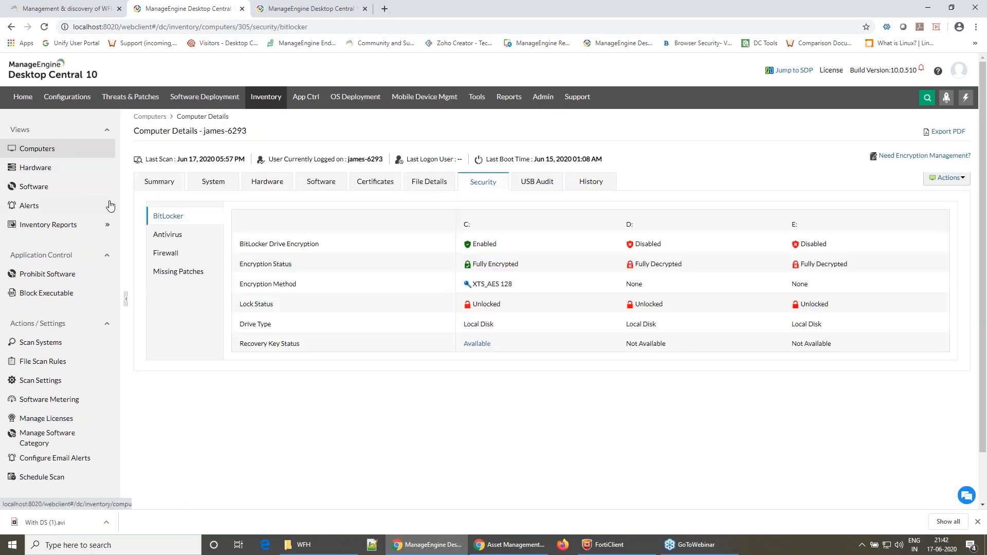
Step: Open the Bitlocker Details report from the inventory's security reports
{"action": "left_click", "coordinate": [62, 224]}
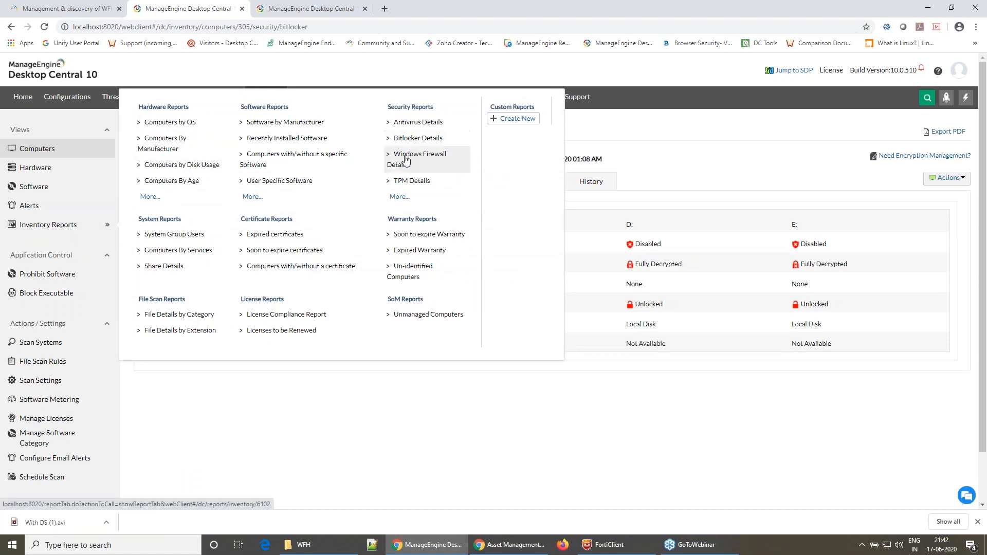
{"action": "left_click", "coordinate": [407, 140]}
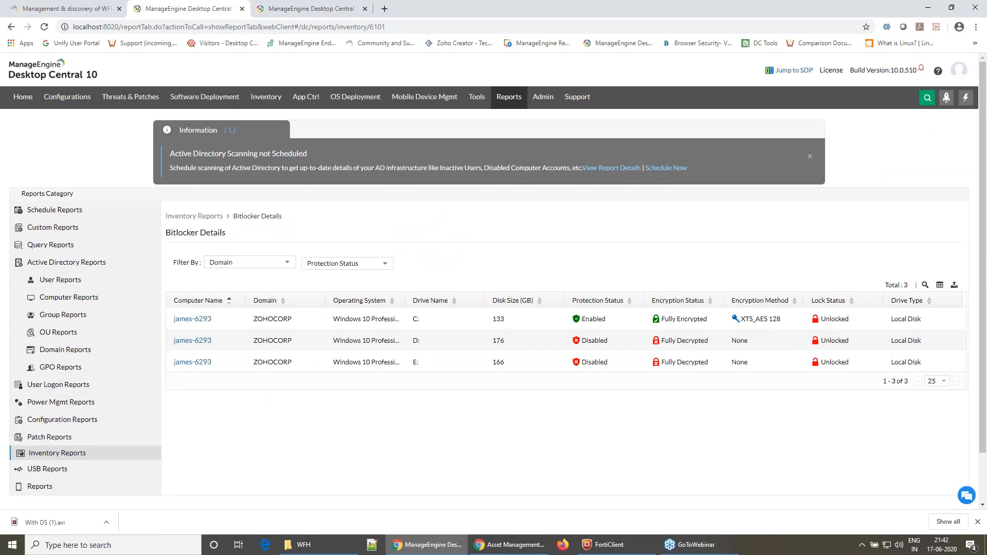
{"action": "key", "text": "alt+Tab"}
{"action": "key", "text": "Right"}
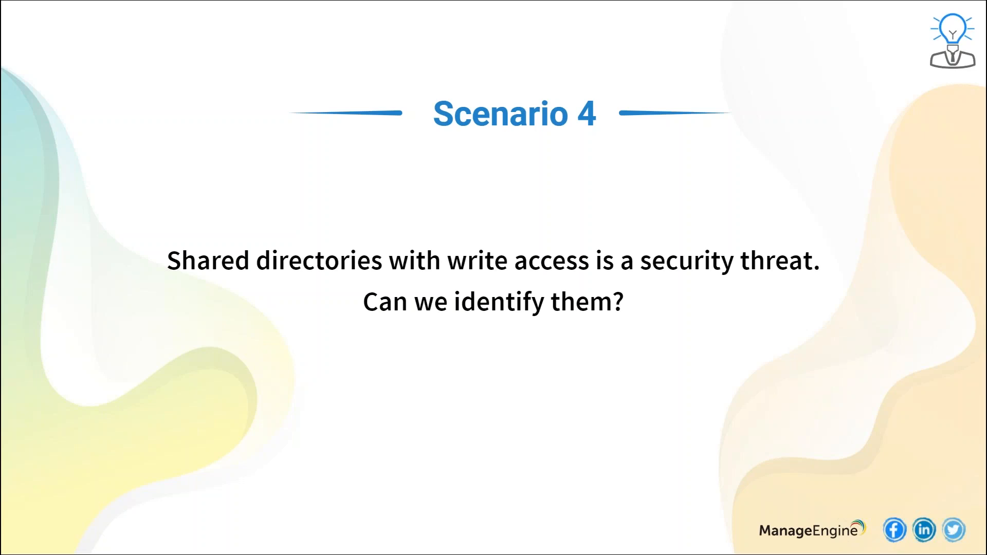
{"action": "key", "text": "alt+Tab"}
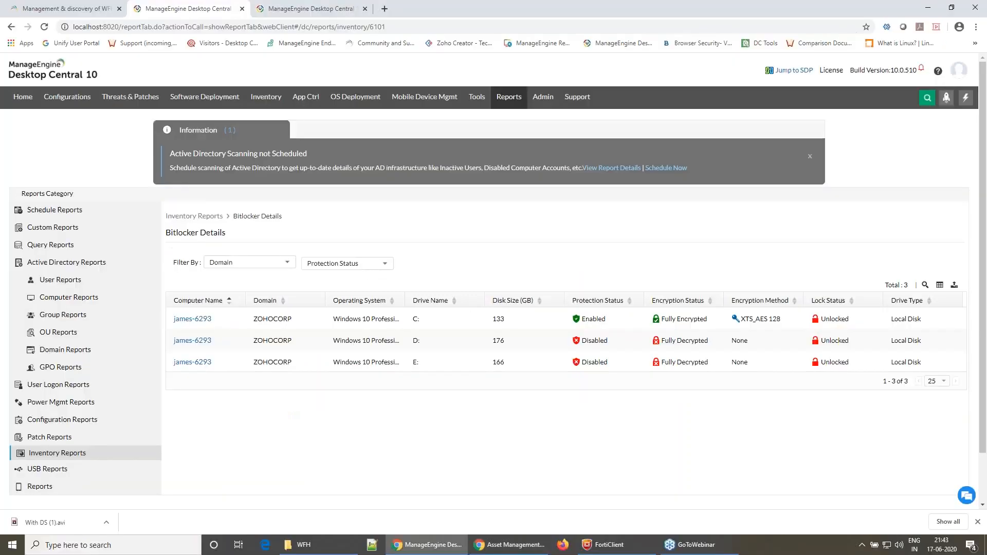
Step: Open the Share Details report from the inventory's system reports and check the shared folder's name, permissions and the report's export options
{"action": "left_click", "coordinate": [268, 98]}
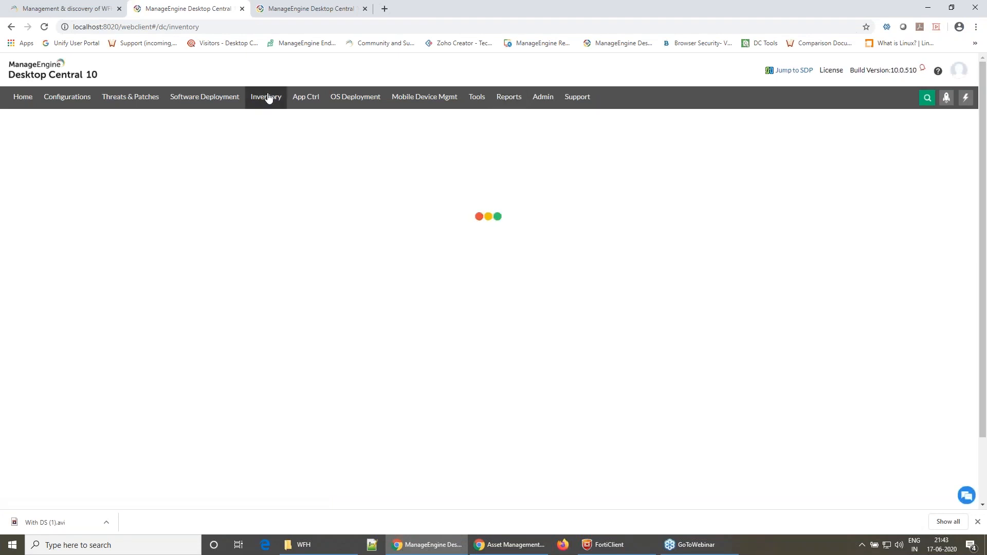
{"action": "left_click", "coordinate": [60, 226]}
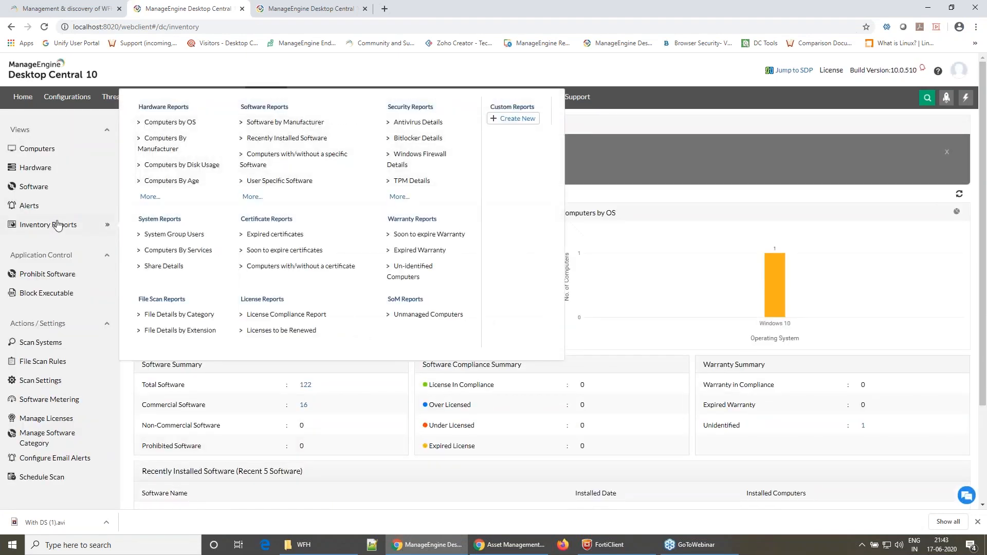
{"action": "left_click", "coordinate": [162, 271]}
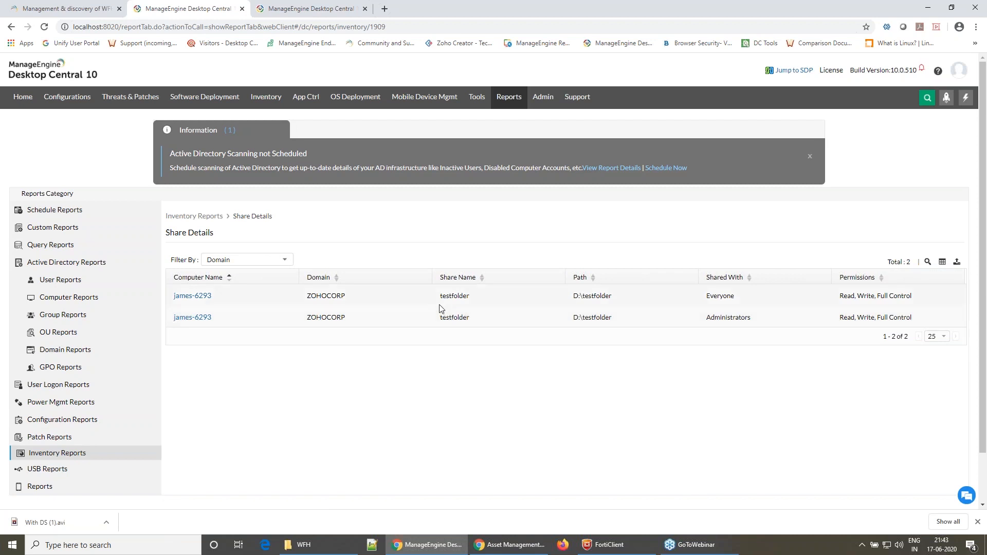
{"action": "left_click_drag", "start_coordinate": [440, 305], "coordinate": [489, 305]}
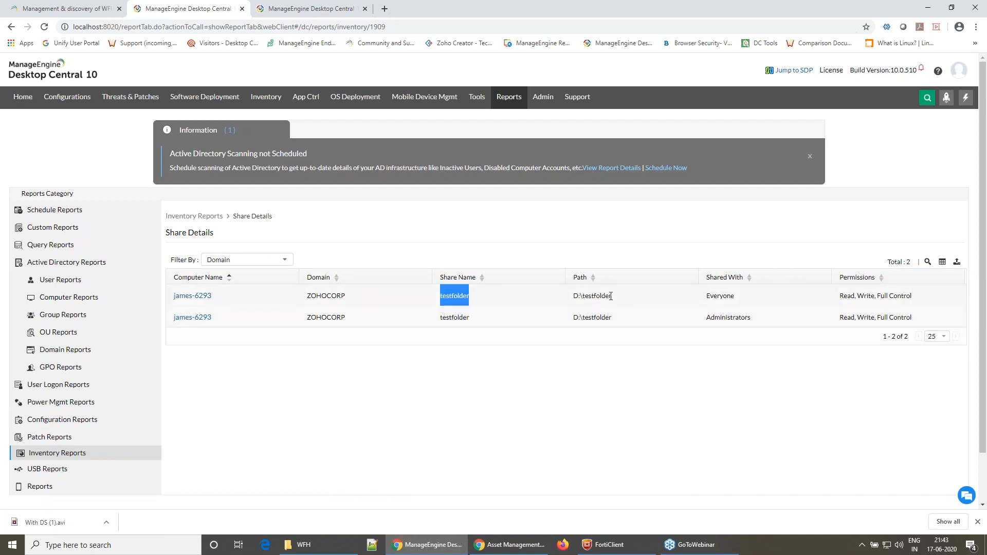
{"action": "left_click_drag", "start_coordinate": [839, 302], "coordinate": [918, 292]}
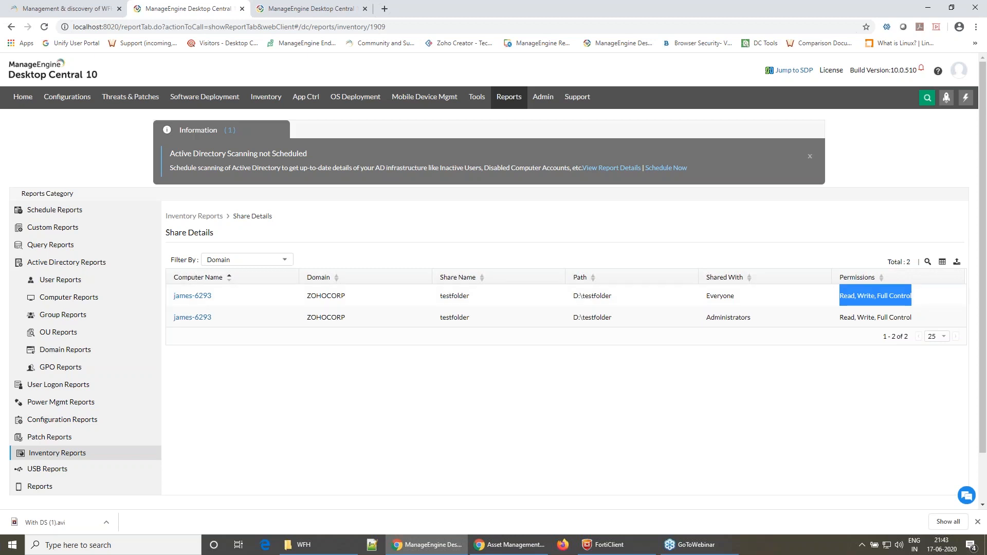
{"action": "left_click", "coordinate": [956, 263]}
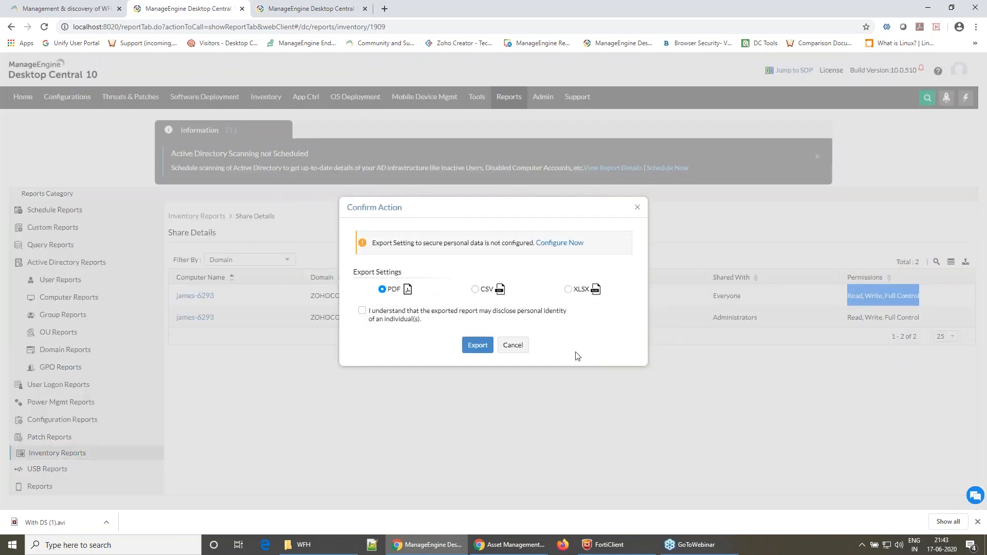
{"action": "left_click", "coordinate": [505, 345]}
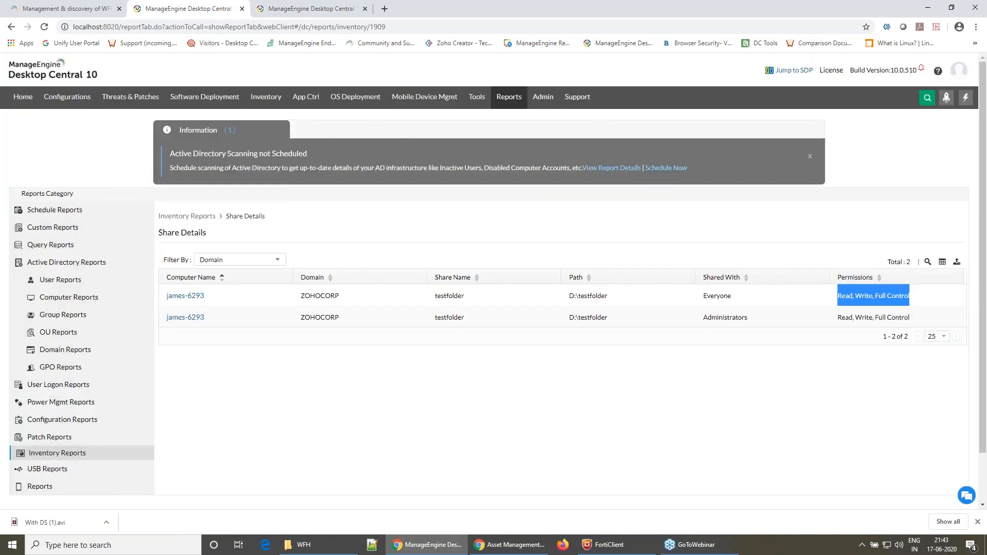
Step: Switch to the presentation, advance to Scenario 5, and open the System Group Users report from Desktop Central's inventory reports
{"action": "key", "text": "alt+Tab"}
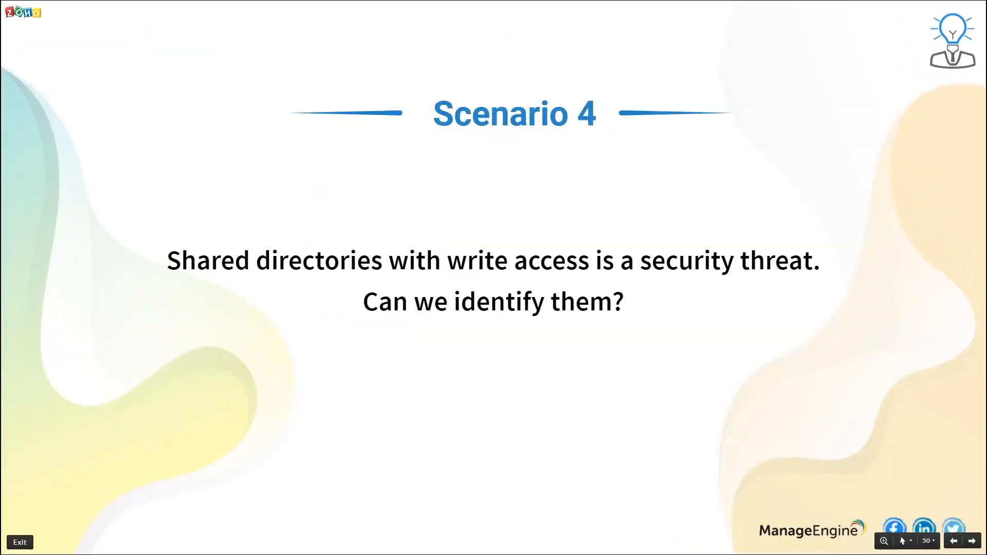
{"action": "key", "text": "Right"}
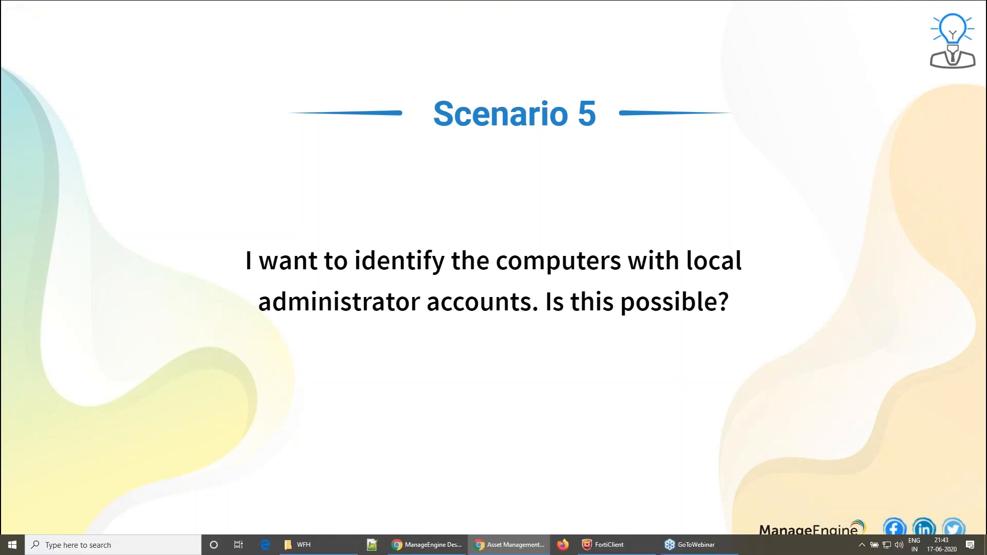
{"action": "key", "text": "alt+Tab"}
{"action": "left_click", "coordinate": [272, 101]}
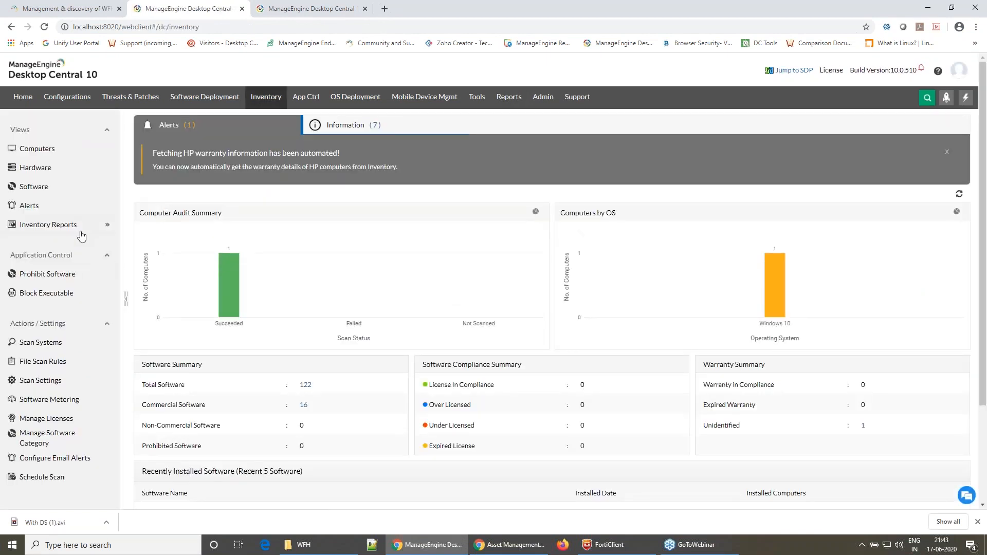
{"action": "left_click", "coordinate": [77, 227]}
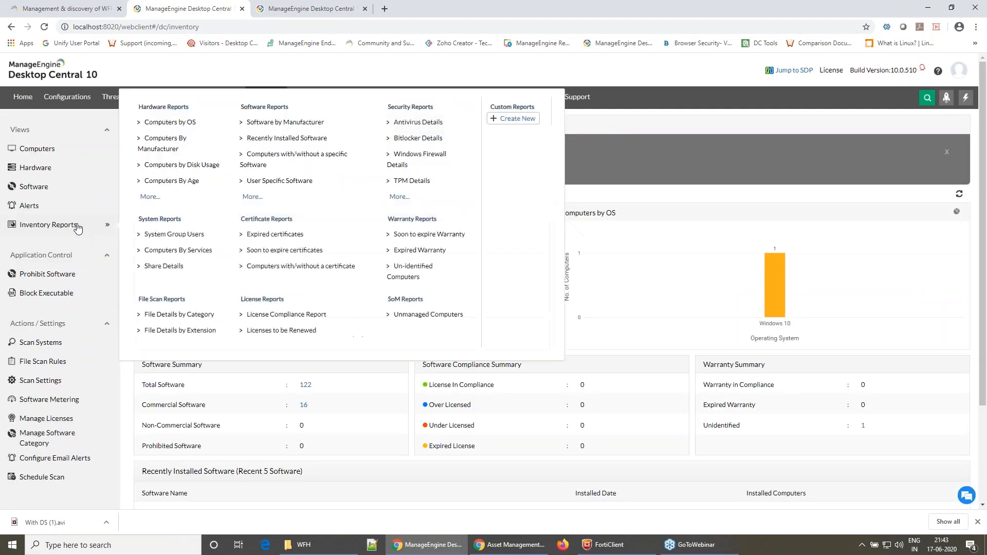
{"action": "left_click", "coordinate": [183, 235]}
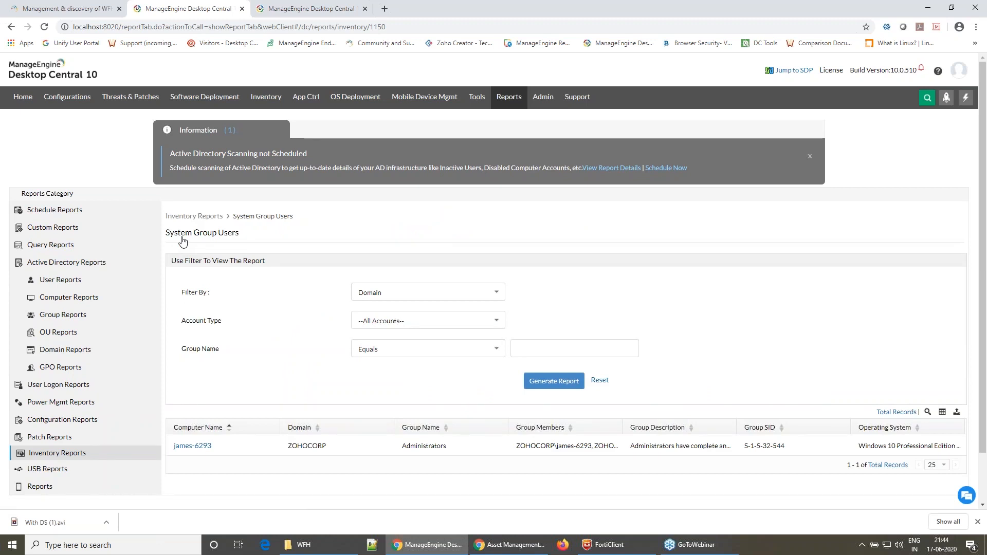
Step: Advance the presentation to Scenario 6 and examine Desktop Central's User Specific Software report in Detail View, including the installed user account
{"action": "key", "text": "alt+Tab"}
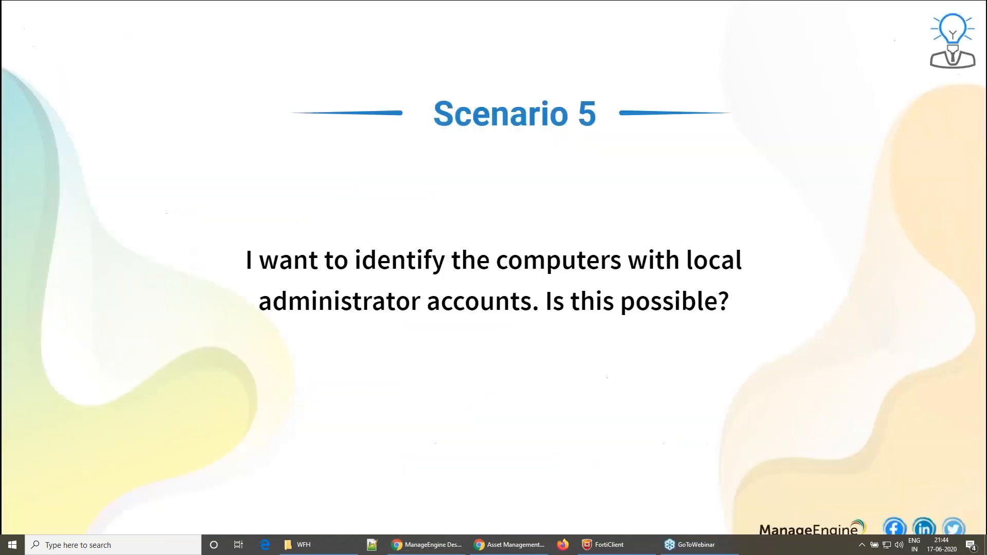
{"action": "key", "text": "Right"}
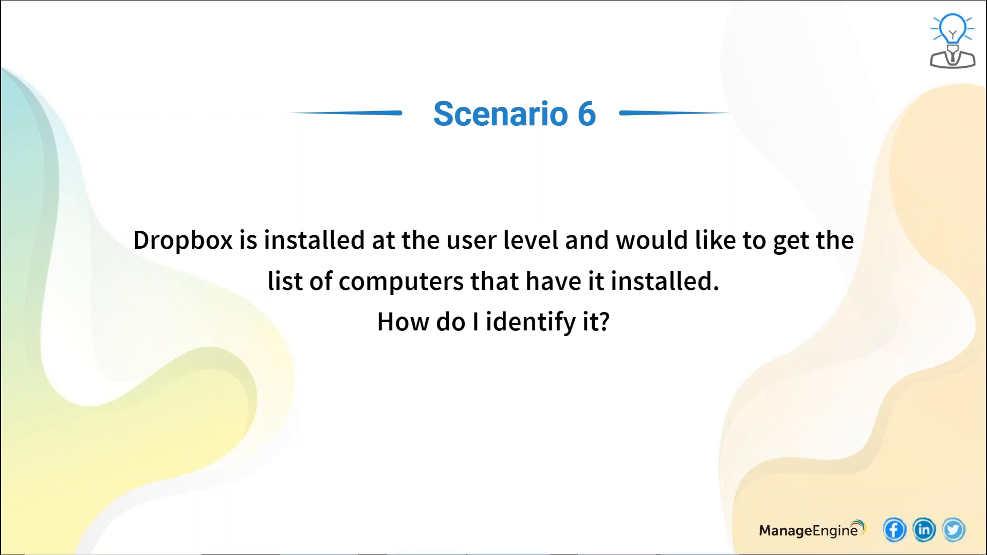
{"action": "key", "text": "alt+Tab"}
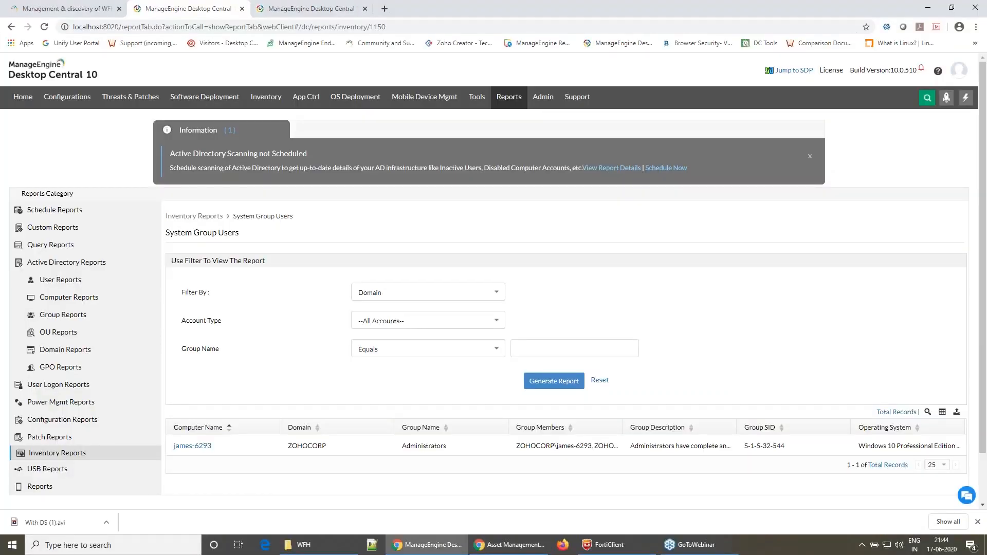
{"action": "left_click", "coordinate": [272, 97]}
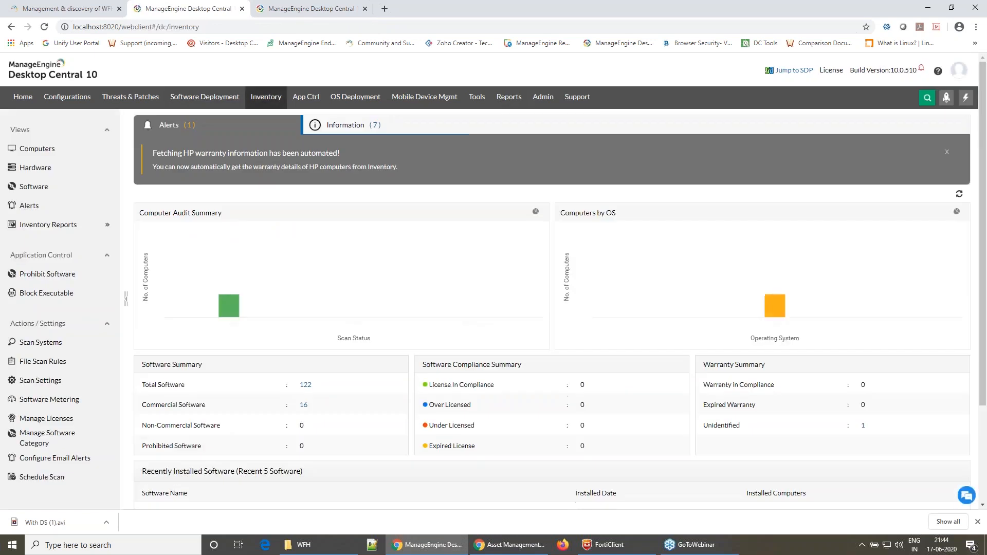
{"action": "mouse_move", "coordinate": [93, 226]}
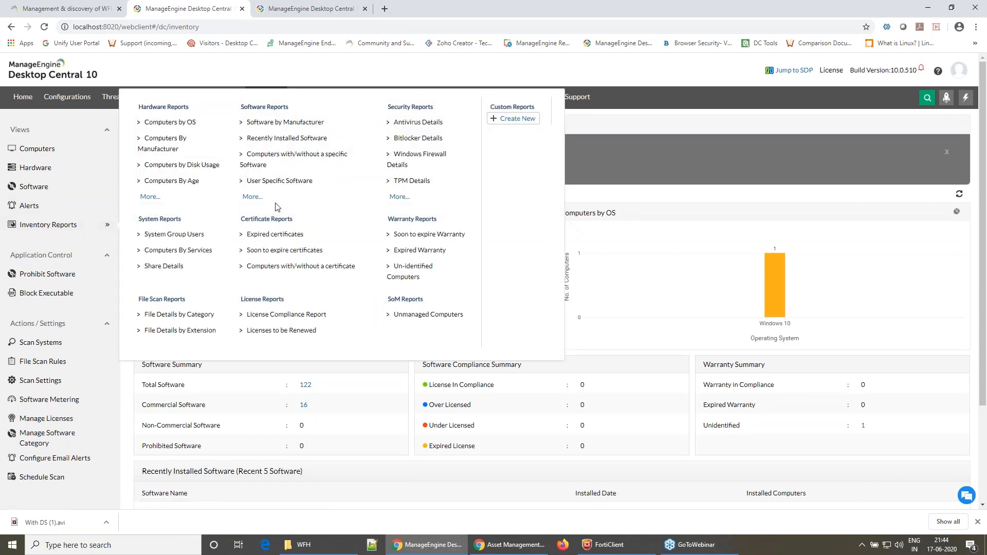
{"action": "left_click", "coordinate": [280, 181]}
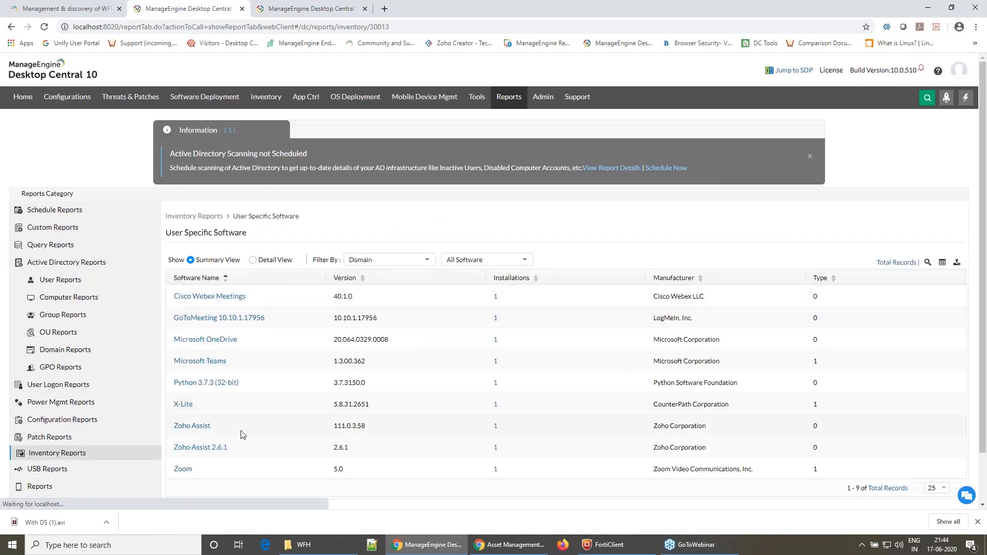
{"action": "left_click", "coordinate": [260, 262]}
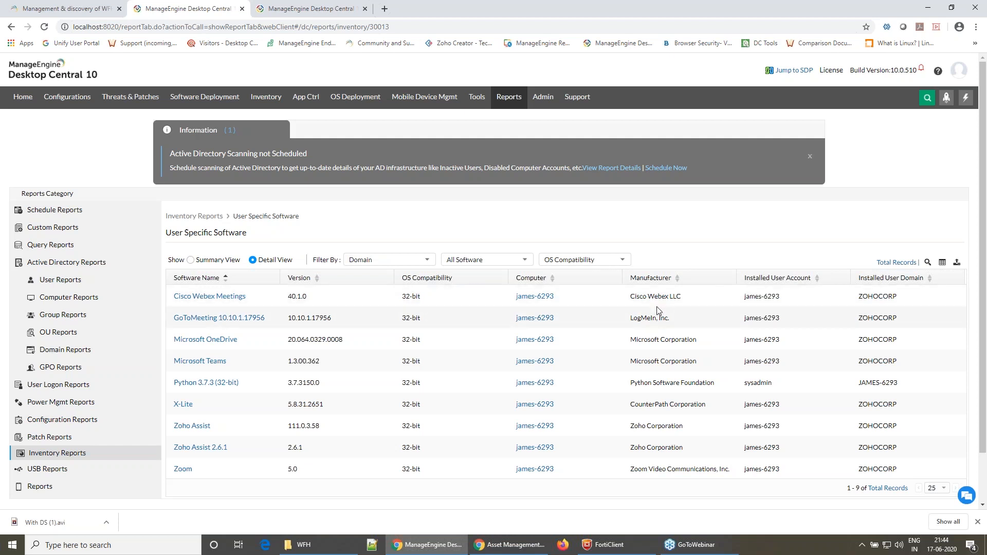
{"action": "left_click_drag", "start_coordinate": [792, 297], "coordinate": [743, 297]}
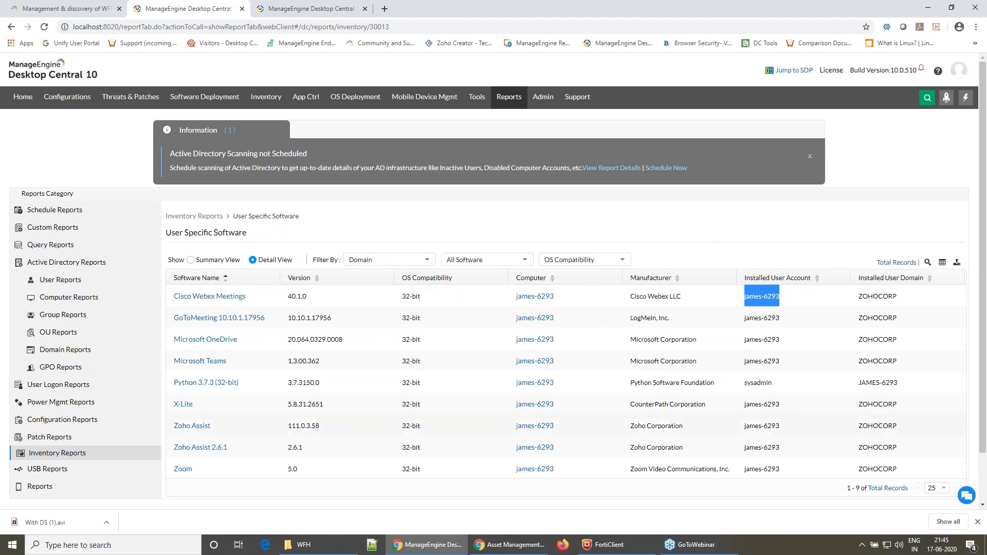
Step: Advance the presentation to Scenario 7 and open the Computers view of the Desktop Central inventory
{"action": "left_click", "coordinate": [509, 545]}
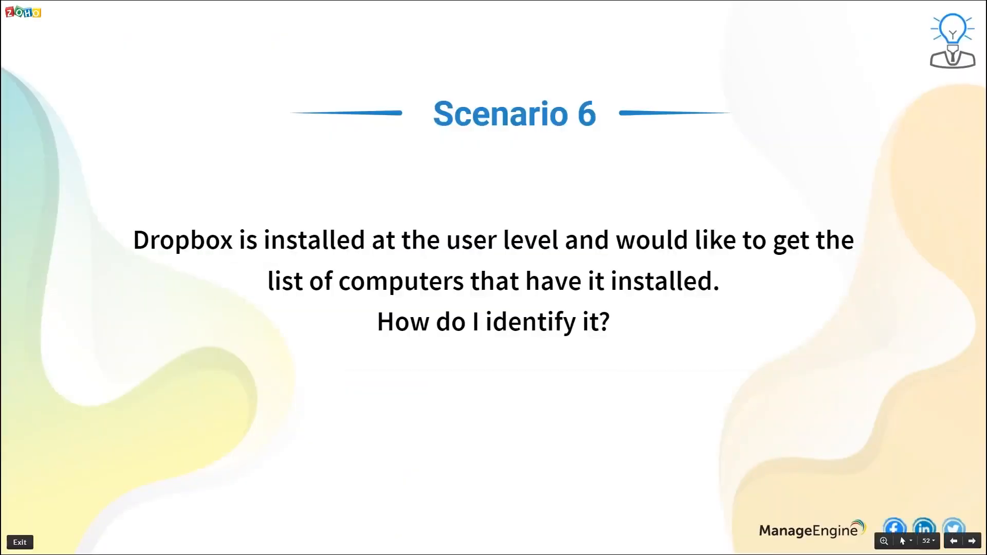
{"action": "key", "text": "Right"}
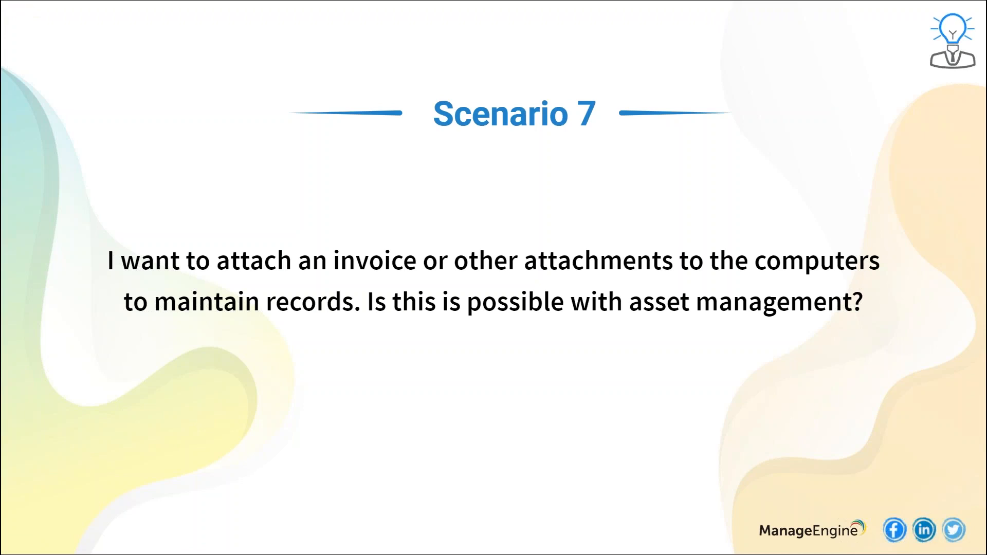
{"action": "key", "text": "alt+Tab"}
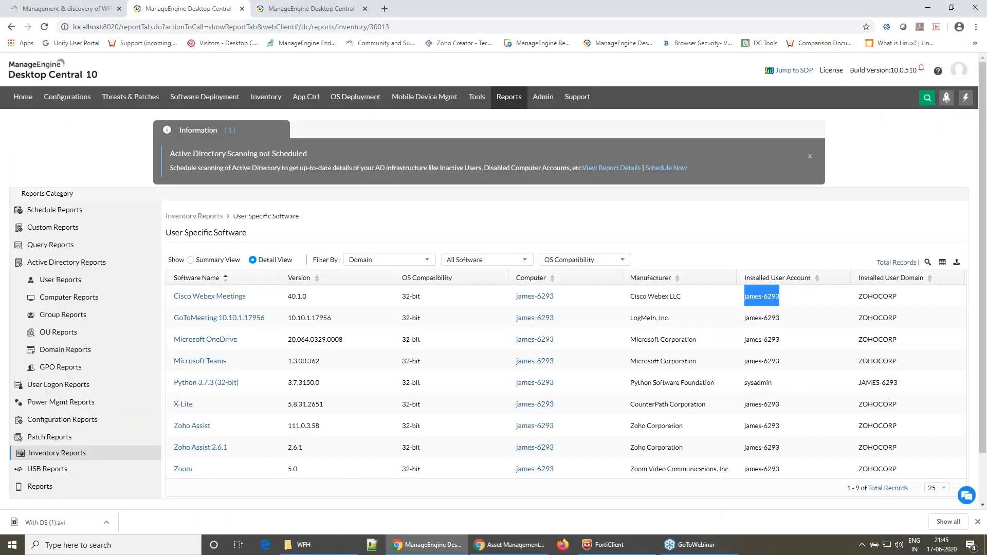
{"action": "left_click", "coordinate": [267, 97]}
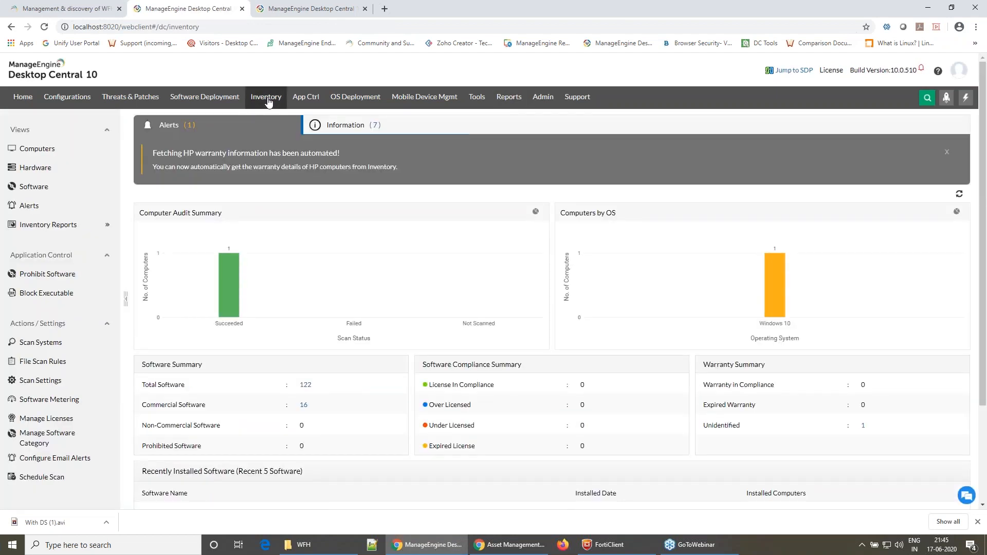
{"action": "left_click", "coordinate": [88, 149]}
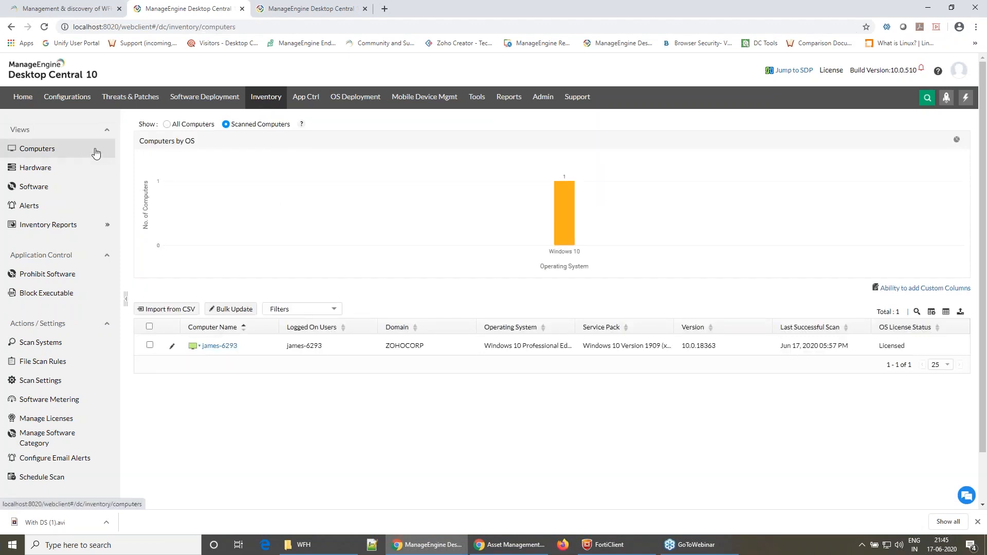
Step: Add a custom field named Invoice to the Computer View with File Upload as its input format
{"action": "left_click", "coordinate": [932, 313]}
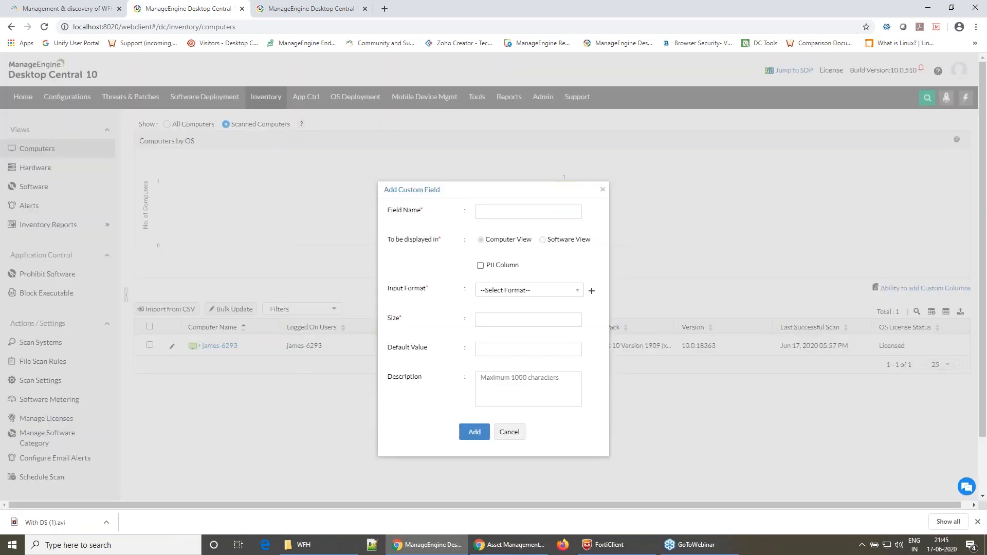
{"action": "left_click", "coordinate": [574, 291]}
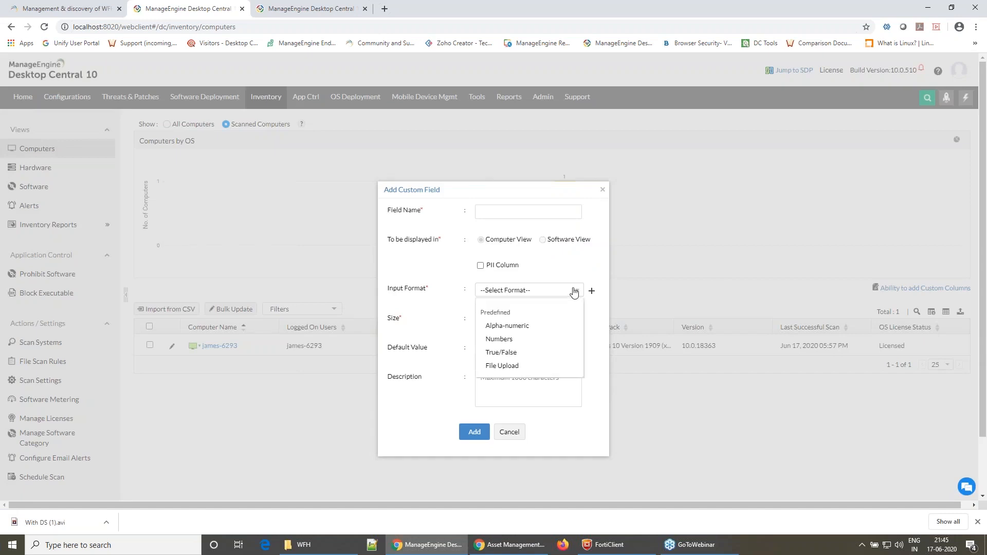
{"action": "left_click", "coordinate": [511, 367]}
{"action": "left_click", "coordinate": [521, 214]}
{"action": "type", "text": "Invoi"}
{"action": "key", "text": "BackSpace"}
{"action": "key", "text": "BackSpace"}
{"action": "key", "text": "BackSpace"}
{"action": "key", "text": "BackSpace"}
{"action": "type", "text": "ncoice"}
{"action": "left_click", "coordinate": [481, 377]}
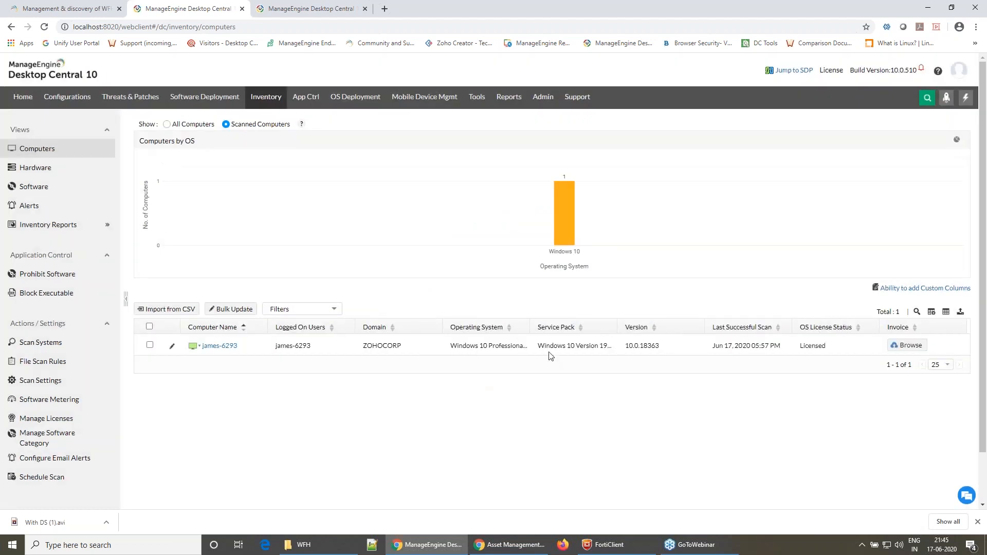
Step: Open the file picker for the scanned computer's Invoice field and close it without choosing a file
{"action": "left_click", "coordinate": [904, 345]}
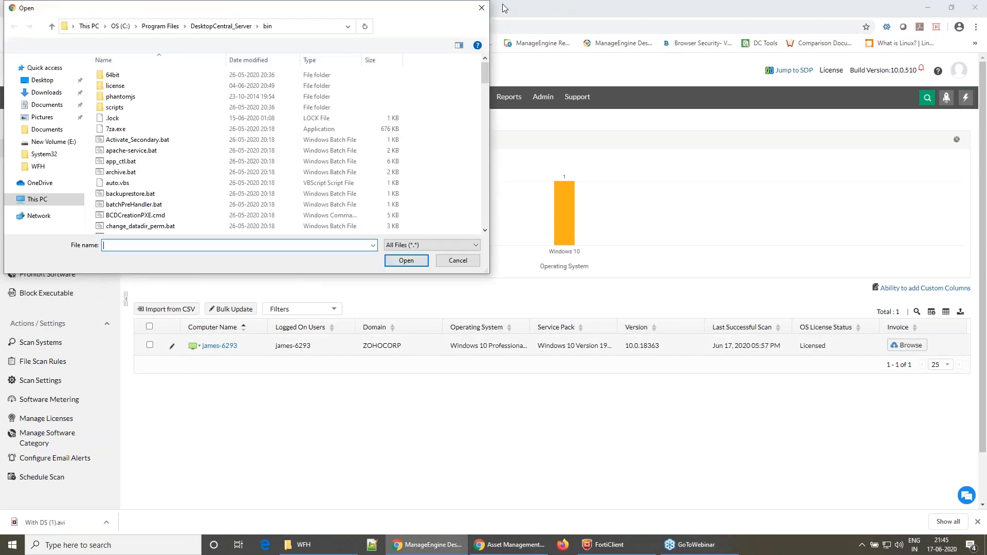
{"action": "left_click", "coordinate": [480, 8]}
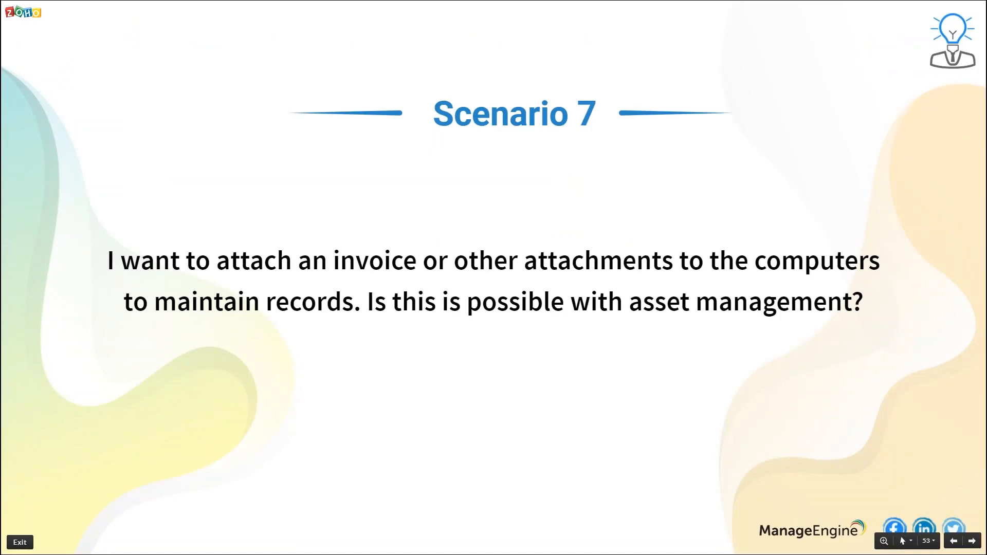
Step: Advance the presentation to Question 1, review the scanned computer's summary details in Desktop Central, and return to the computers list
{"action": "key", "text": "Right"}
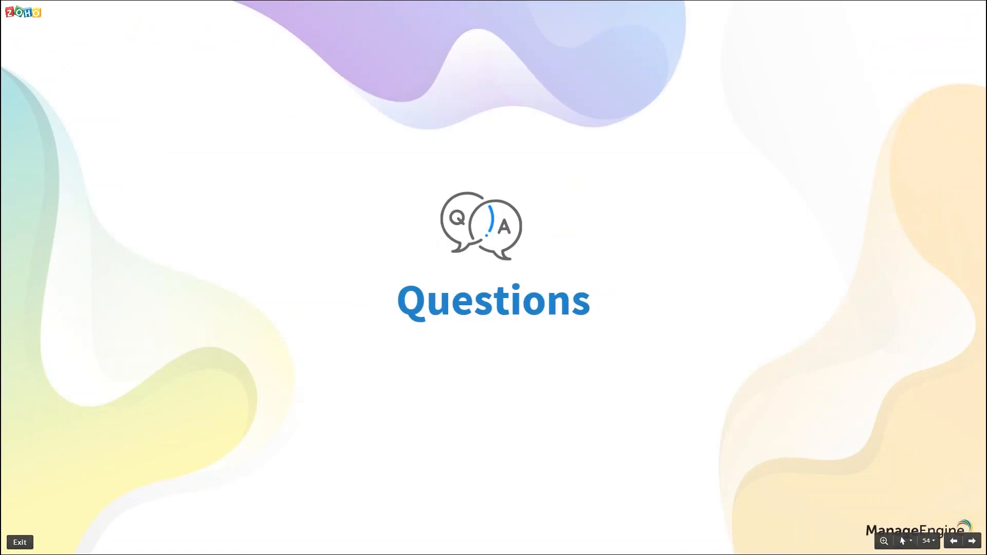
{"action": "key", "text": "Right"}
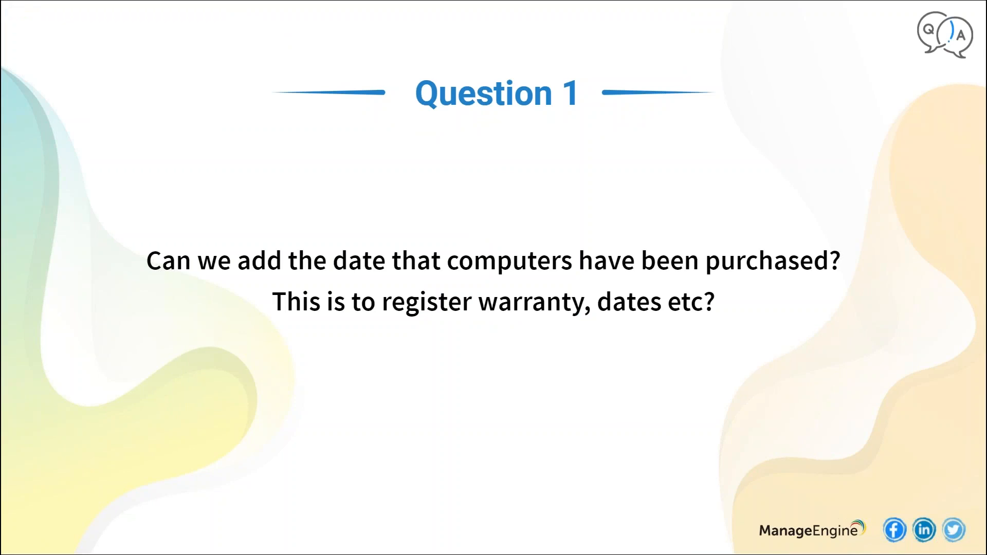
{"action": "key", "text": "alt+Tab"}
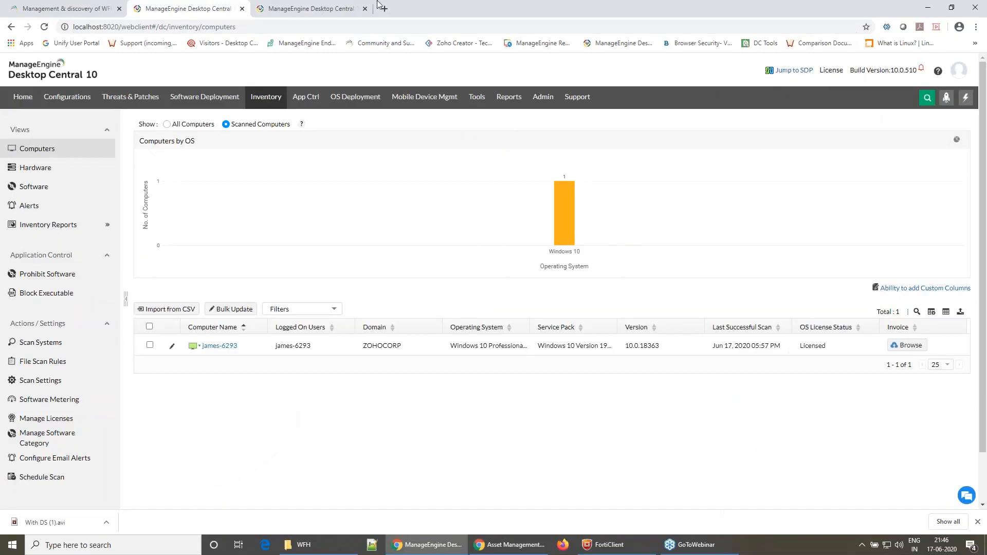
{"action": "left_click", "coordinate": [213, 352]}
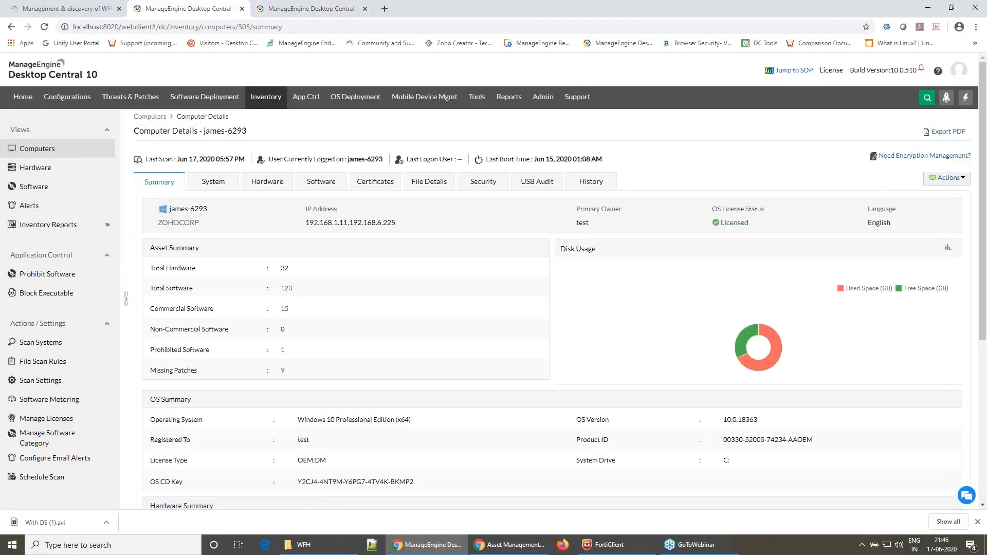
{"action": "scroll", "coordinate": [523, 442], "scroll_direction": "down", "scroll_amount": 4}
{"action": "left_click_drag", "start_coordinate": [575, 353], "coordinate": [608, 455]}
{"action": "left_click", "coordinate": [608, 453]}
{"action": "scroll", "coordinate": [608, 455], "scroll_direction": "up", "scroll_amount": 4}
{"action": "left_click", "coordinate": [95, 164]}
{"action": "left_click", "coordinate": [64, 152]}
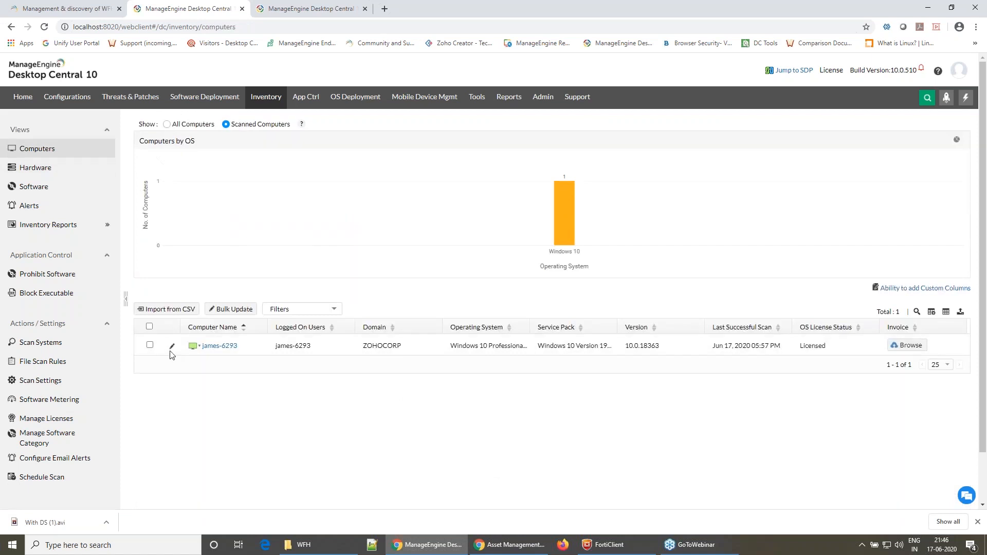
Step: Review the scanned computer's editable details, including the note on shipping and expiry dates, and close them without changes
{"action": "left_click", "coordinate": [172, 350]}
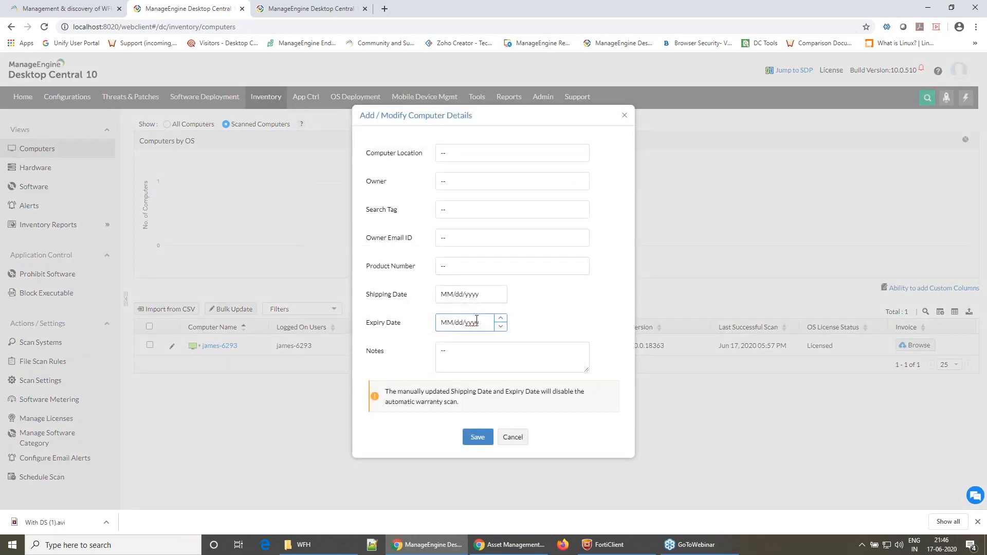
{"action": "left_click_drag", "start_coordinate": [386, 393], "coordinate": [465, 389]}
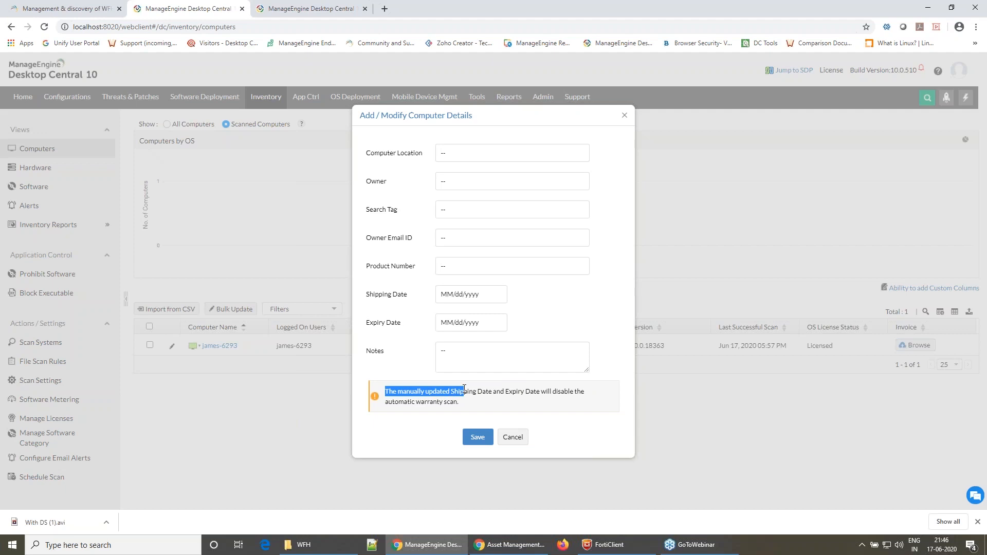
{"action": "left_click", "coordinate": [514, 438]}
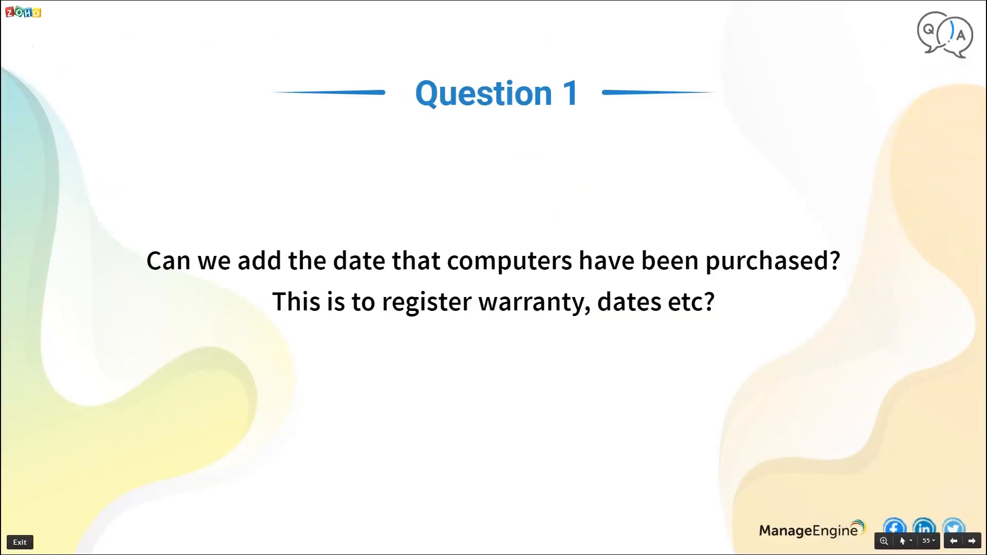
Step: Advance the presentation to Question 2 and start a new software group in Desktop Central's license management
{"action": "key", "text": "Right"}
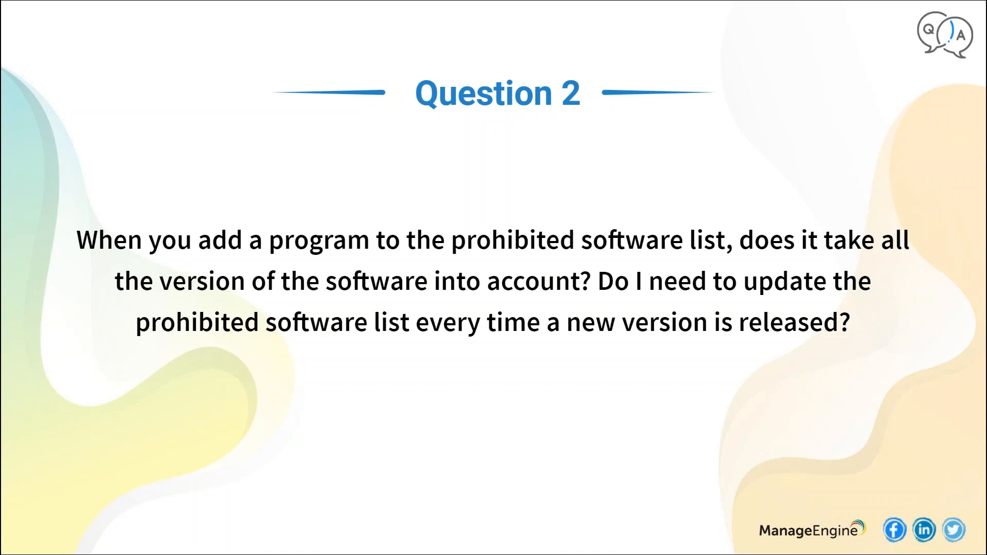
{"action": "key", "text": "alt+Tab"}
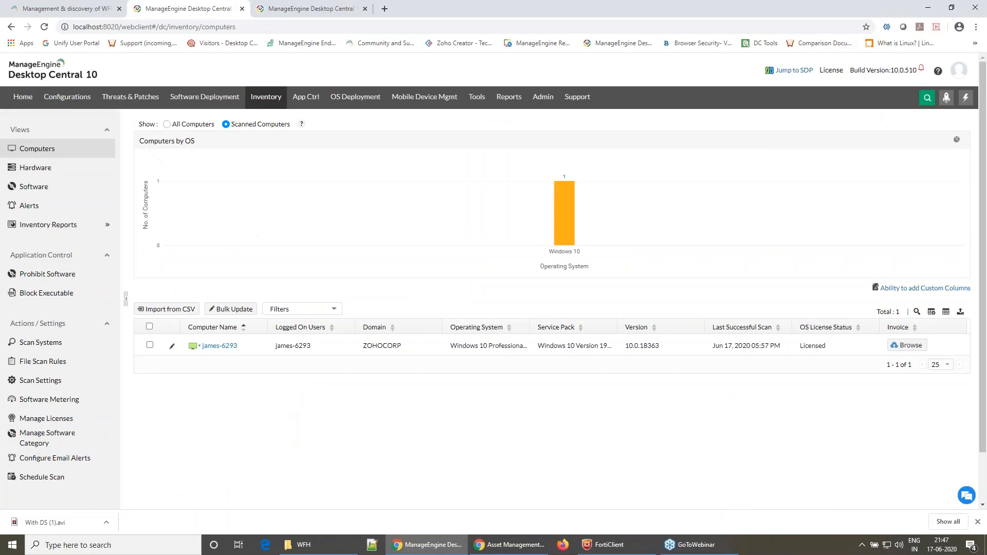
{"action": "left_click", "coordinate": [264, 106]}
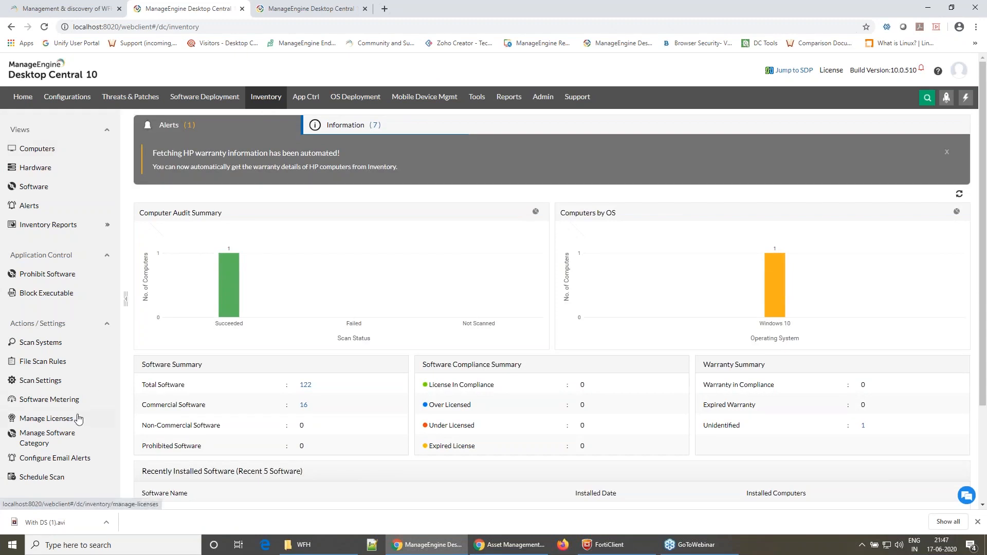
{"action": "left_click", "coordinate": [79, 419]}
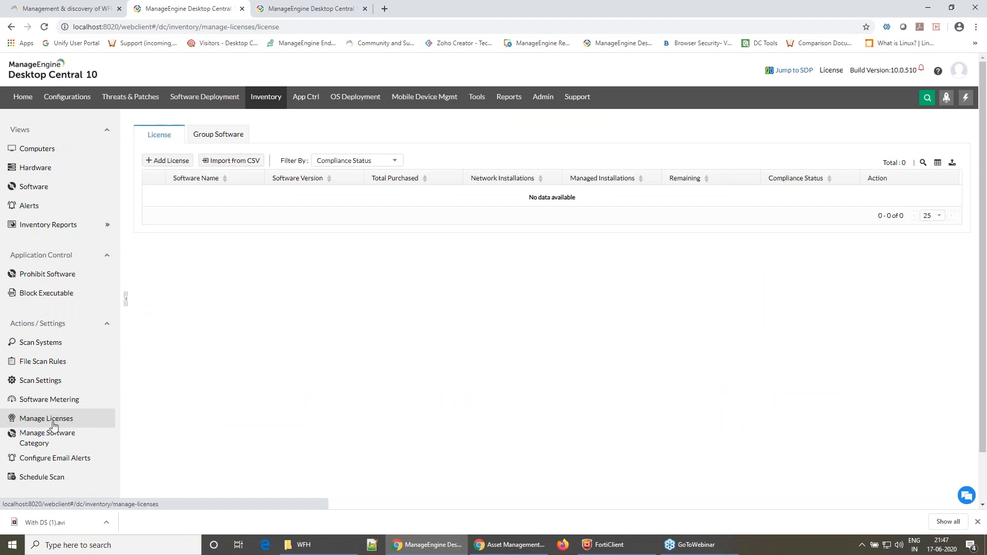
{"action": "left_click", "coordinate": [224, 134]}
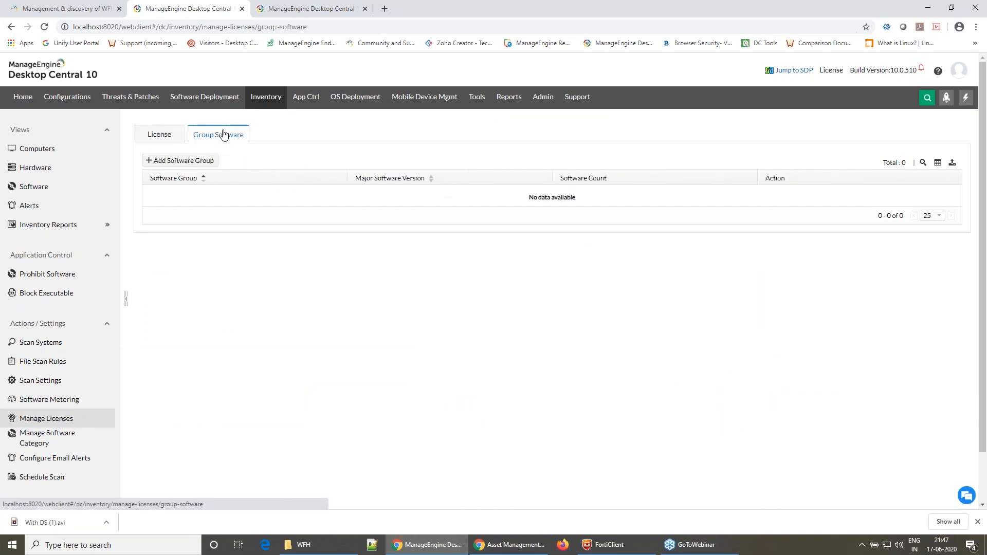
{"action": "left_click", "coordinate": [203, 161]}
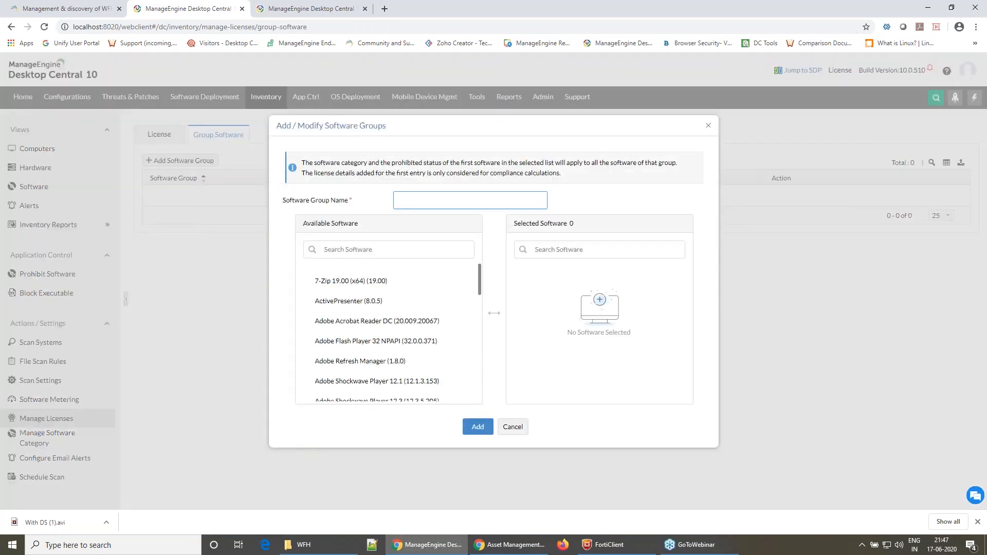
{"action": "type", "text": "chrome"}
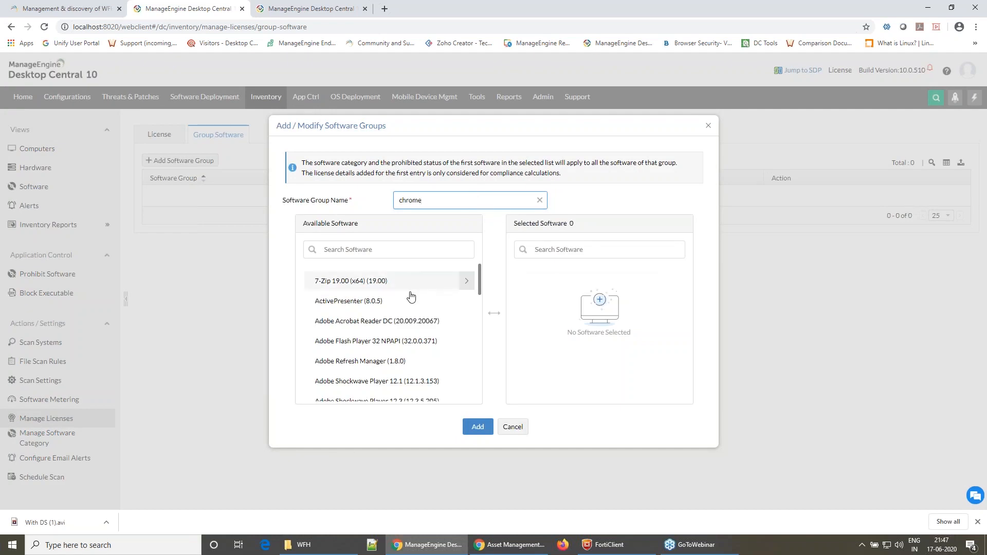
{"action": "scroll", "coordinate": [409, 295], "scroll_direction": "down", "scroll_amount": 3}
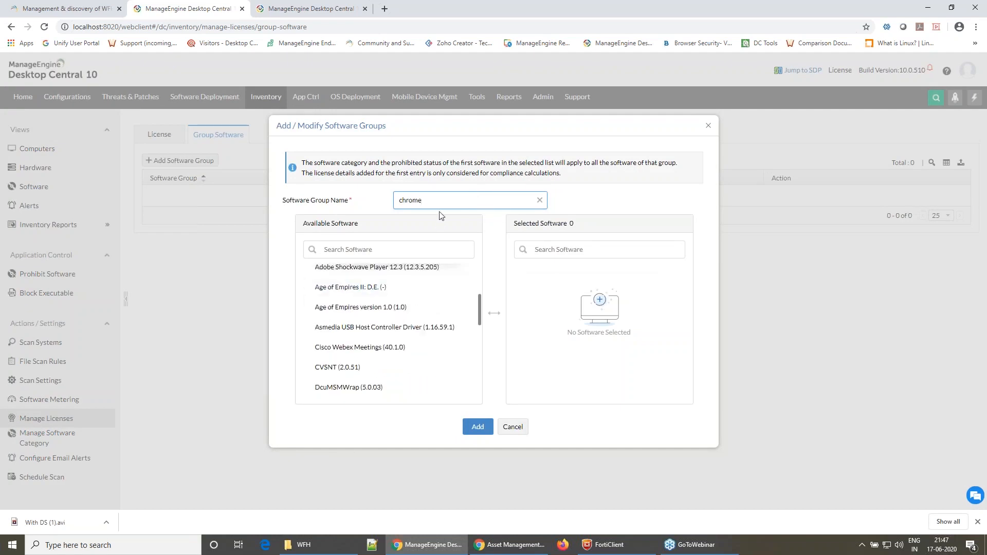
{"action": "key", "text": "BackSpace"}
{"action": "key", "text": "BackSpace"}
{"action": "key", "text": "BackSpace"}
{"action": "key", "text": "BackSpace"}
{"action": "key", "text": "BackSpace"}
{"action": "key", "text": "BackSpace"}
{"action": "type", "text": "adobe"}
{"action": "key", "text": "BackSpace"}
{"action": "key", "text": "BackSpace"}
{"action": "key", "text": "BackSpace"}
{"action": "key", "text": "BackSpace"}
{"action": "key", "text": "BackSpace"}
Step: Name the software group "Adobe group" and add Adobe Shockwave Player 12.1 and Adobe Shockwave Player 12.3 to it
{"action": "type", "text": "Adobe group"}
{"action": "left_click", "coordinate": [444, 242]}
{"action": "type", "text": "adobe"}
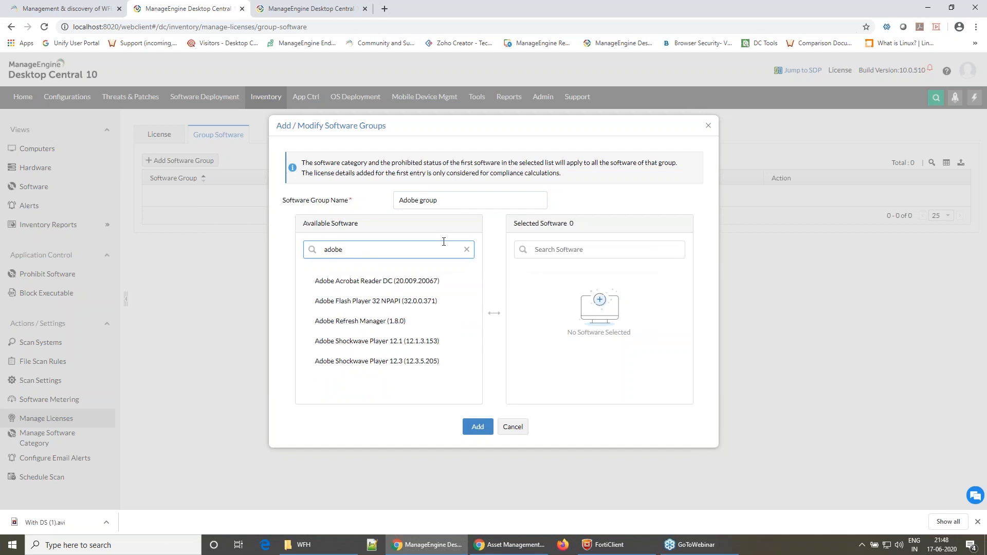
{"action": "left_click", "coordinate": [470, 341]}
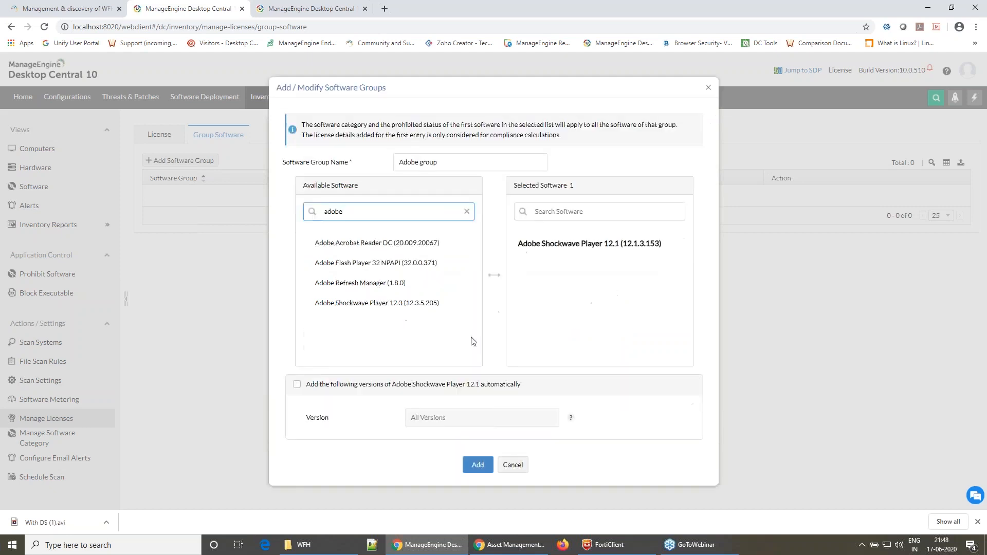
{"action": "left_click", "coordinate": [462, 305]}
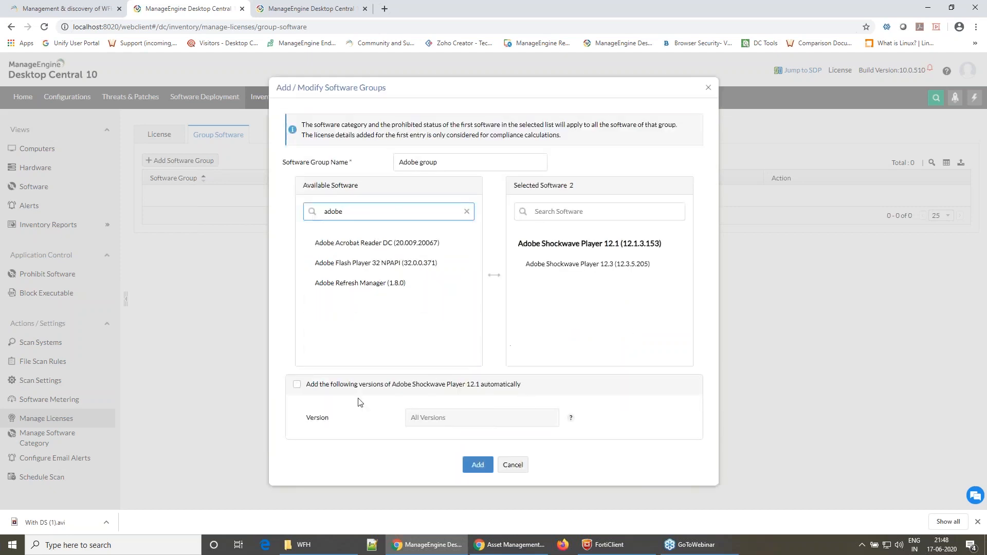
Step: Make Adobe Shockwave Player 12.3 the group's parent with all its versions added automatically, and save the group
{"action": "left_click", "coordinate": [413, 385]}
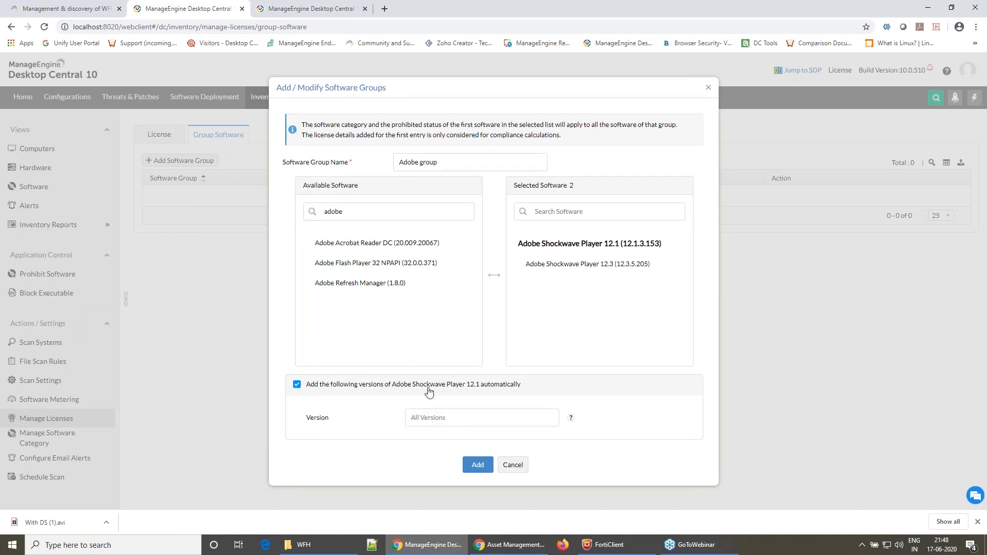
{"action": "mouse_move", "coordinate": [663, 267]}
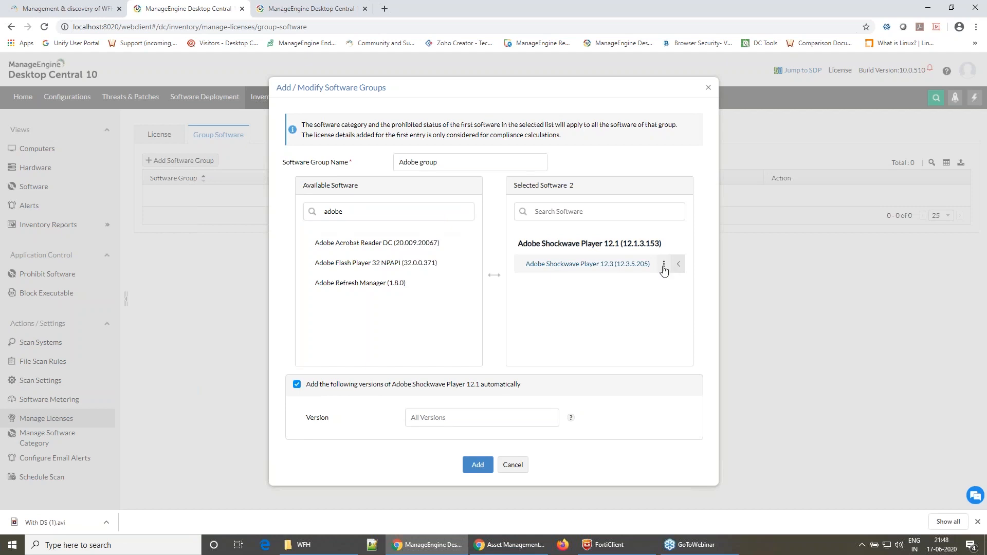
{"action": "left_click", "coordinate": [664, 266]}
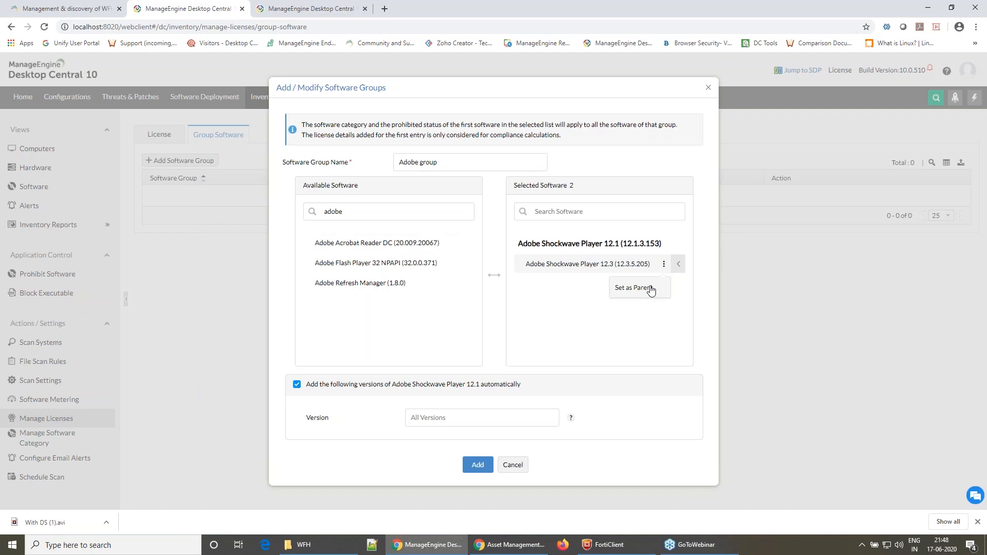
{"action": "left_click", "coordinate": [651, 290]}
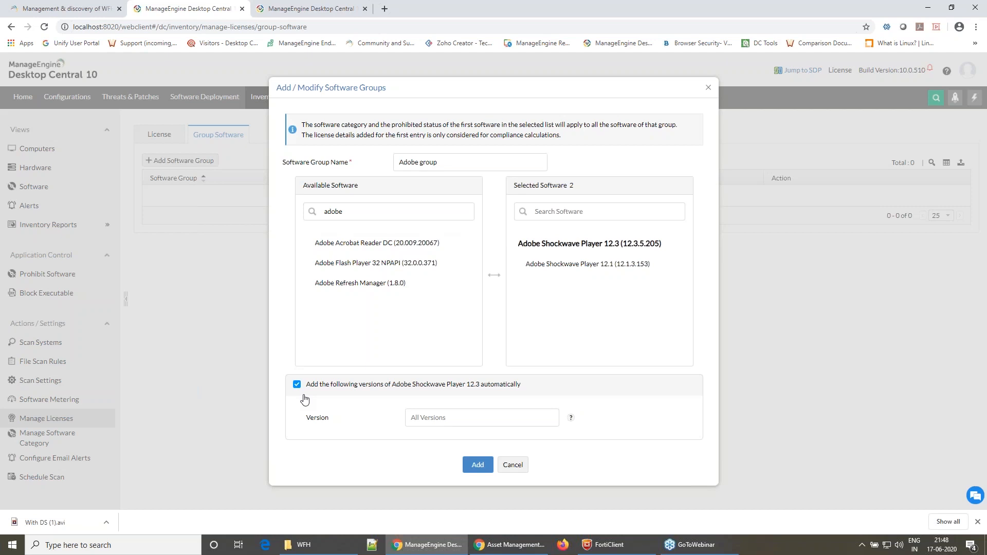
{"action": "left_click", "coordinate": [478, 465]}
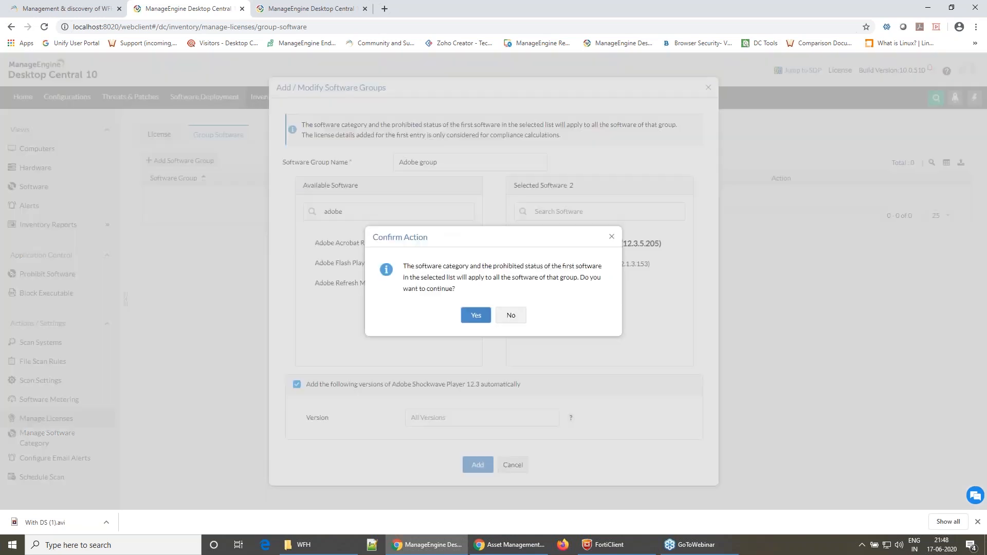
{"action": "left_click", "coordinate": [474, 316]}
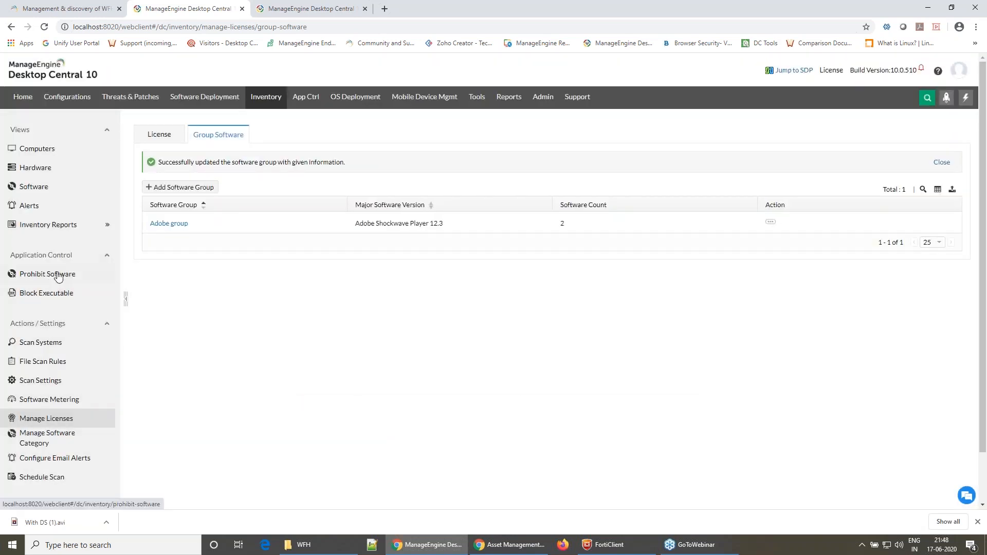
Step: Add the Adobe group to the prohibited software list
{"action": "left_click", "coordinate": [58, 278]}
{"action": "left_click", "coordinate": [173, 240]}
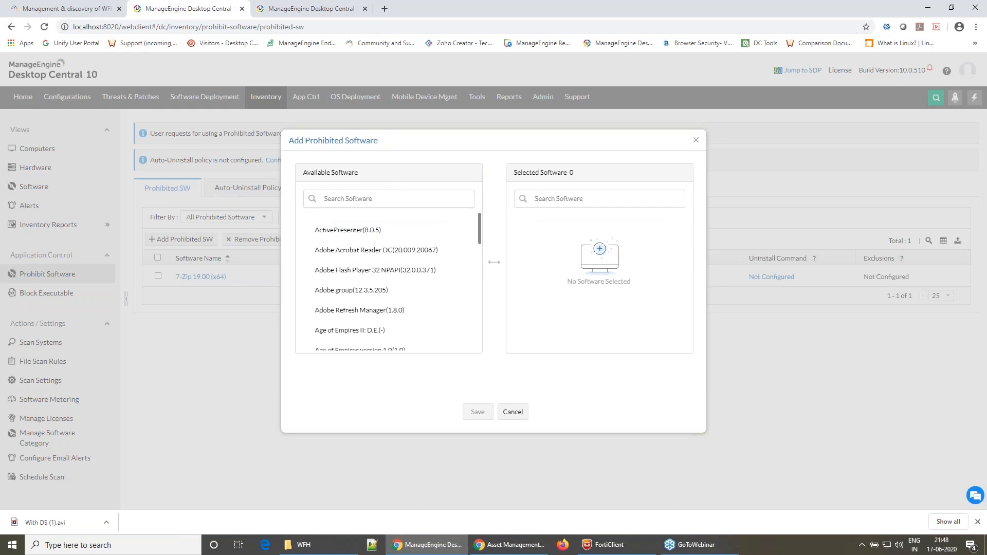
{"action": "left_click", "coordinate": [466, 290]}
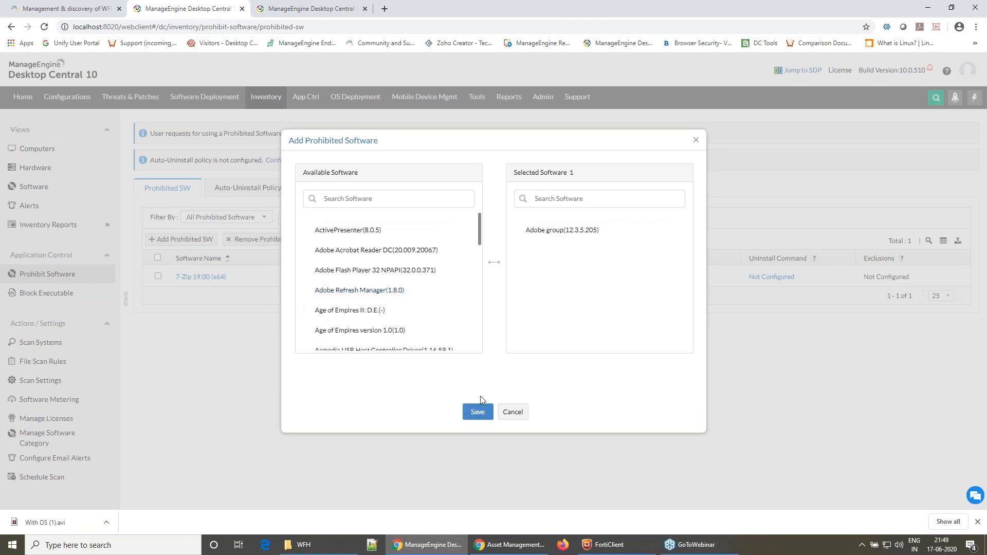
{"action": "left_click", "coordinate": [477, 412]}
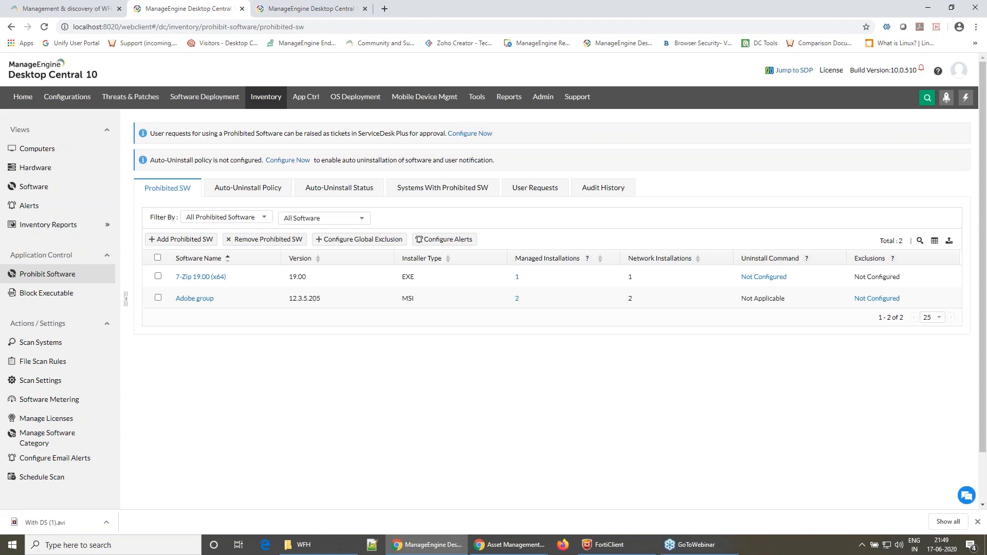
Step: Advance the presentation to Question 3 and start a new scheduled report in Desktop Central
{"action": "key", "text": "alt+Tab"}
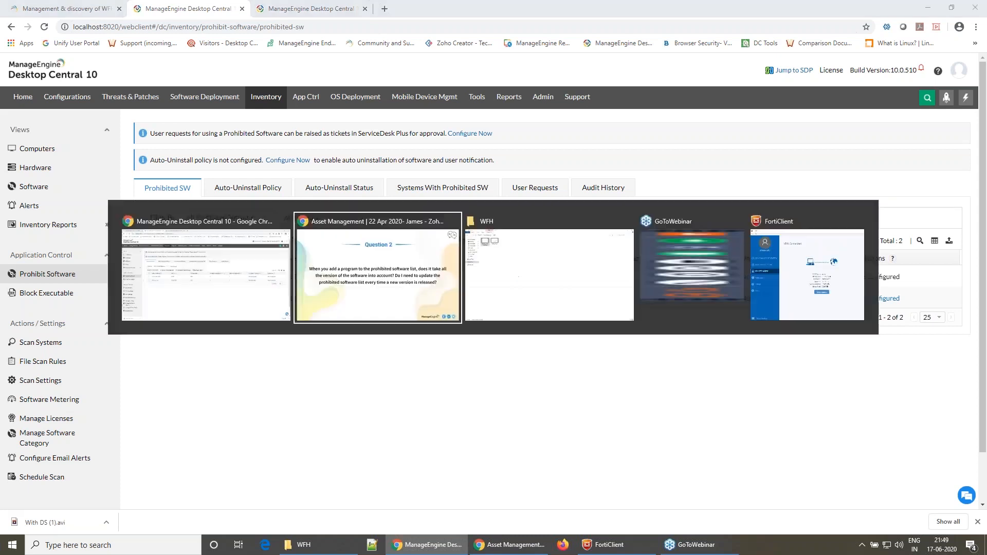
{"action": "key", "text": "Right"}
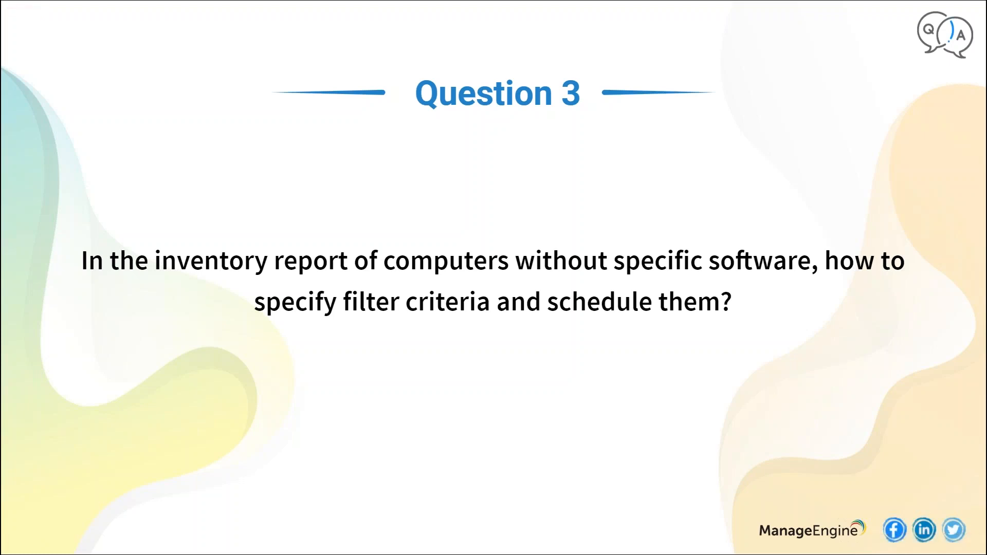
{"action": "key", "text": "alt+Tab"}
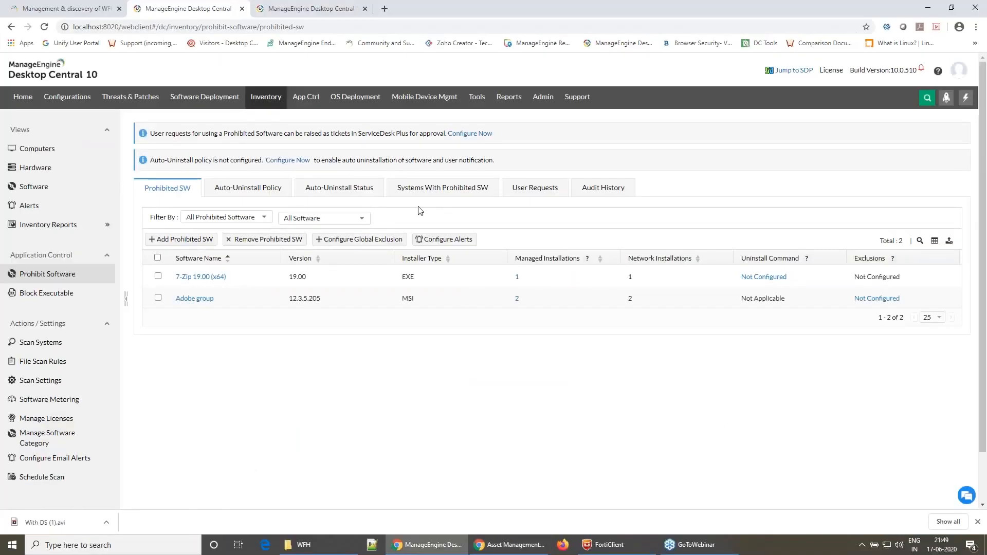
{"action": "left_click", "coordinate": [510, 97]}
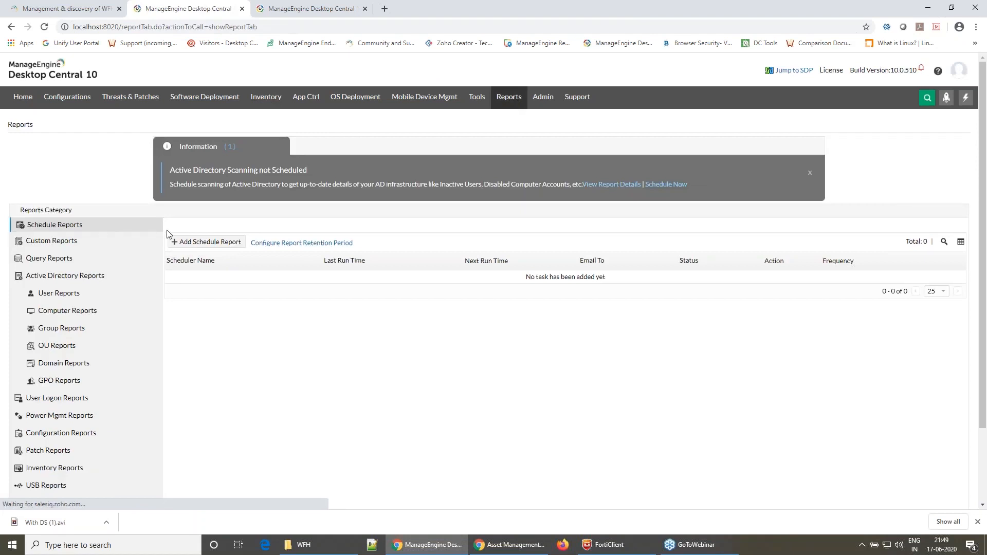
{"action": "left_click", "coordinate": [198, 245]}
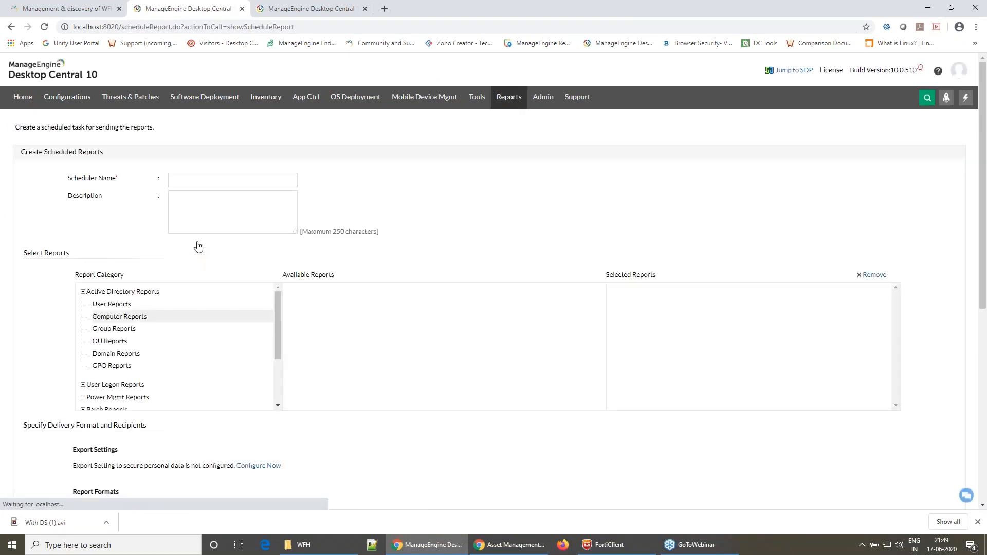
Step: Include the inventory report "Computers with/without a specific Software" in the scheduled report
{"action": "scroll", "coordinate": [126, 361], "scroll_direction": "down", "scroll_amount": 2}
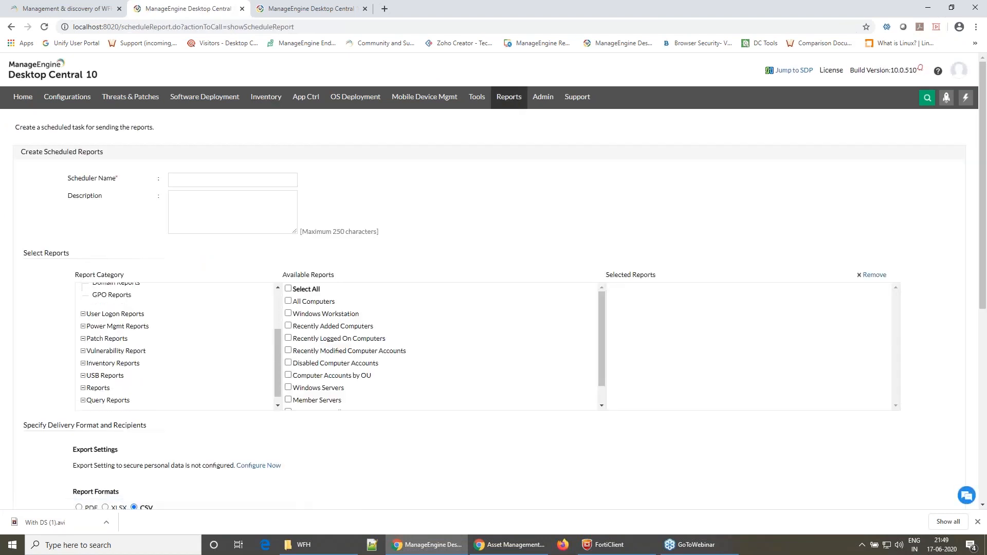
{"action": "left_click", "coordinate": [127, 362]}
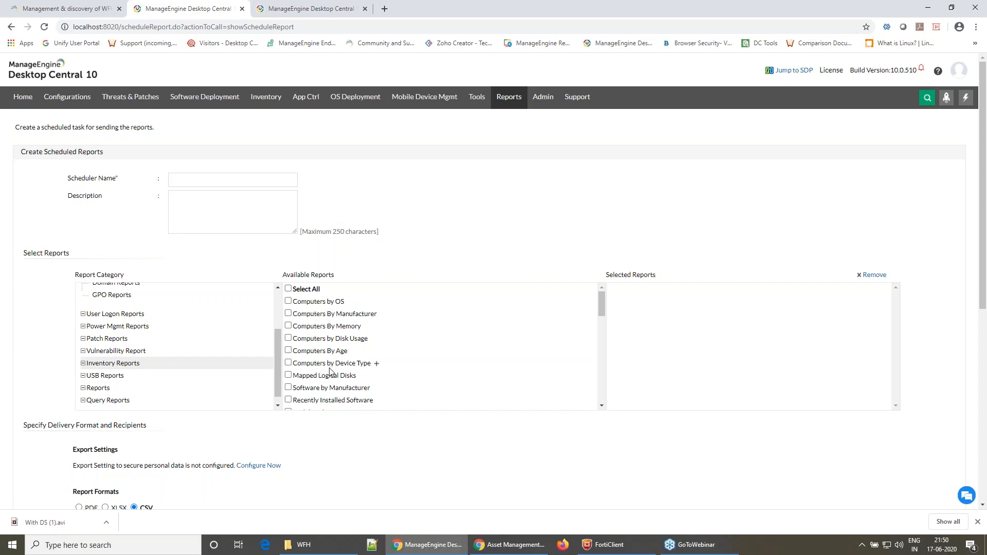
{"action": "scroll", "coordinate": [339, 338], "scroll_direction": "down", "scroll_amount": 1}
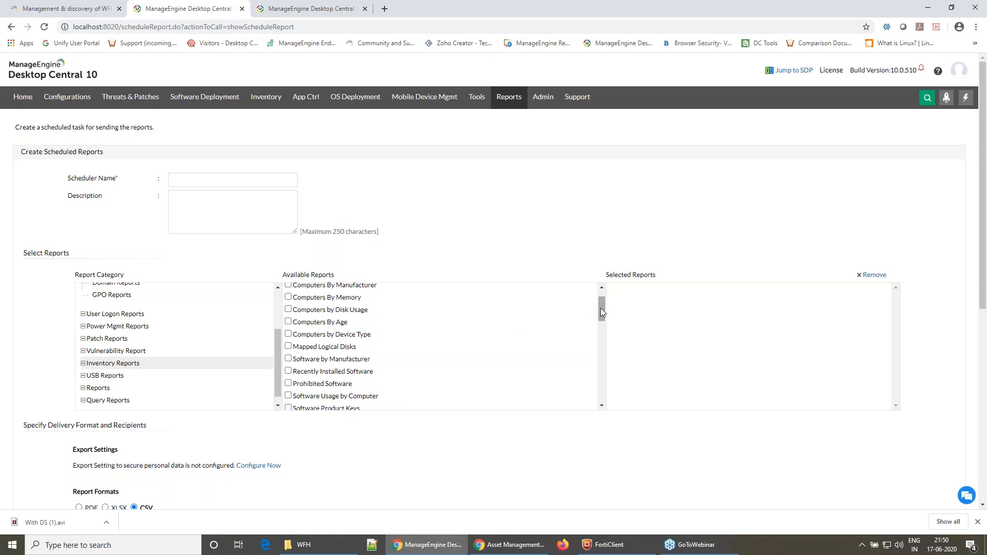
{"action": "left_click_drag", "start_coordinate": [601, 307], "coordinate": [602, 318]}
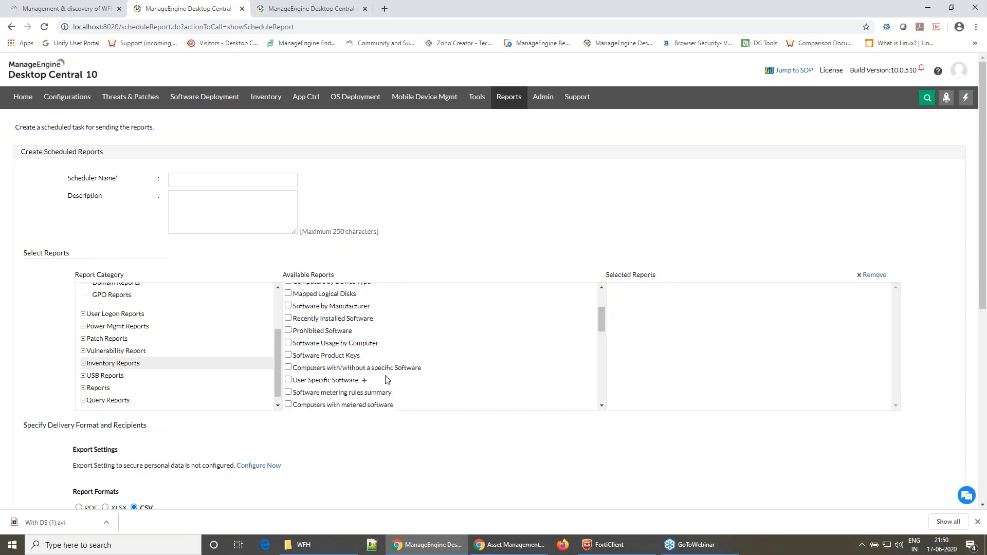
{"action": "left_click", "coordinate": [288, 368]}
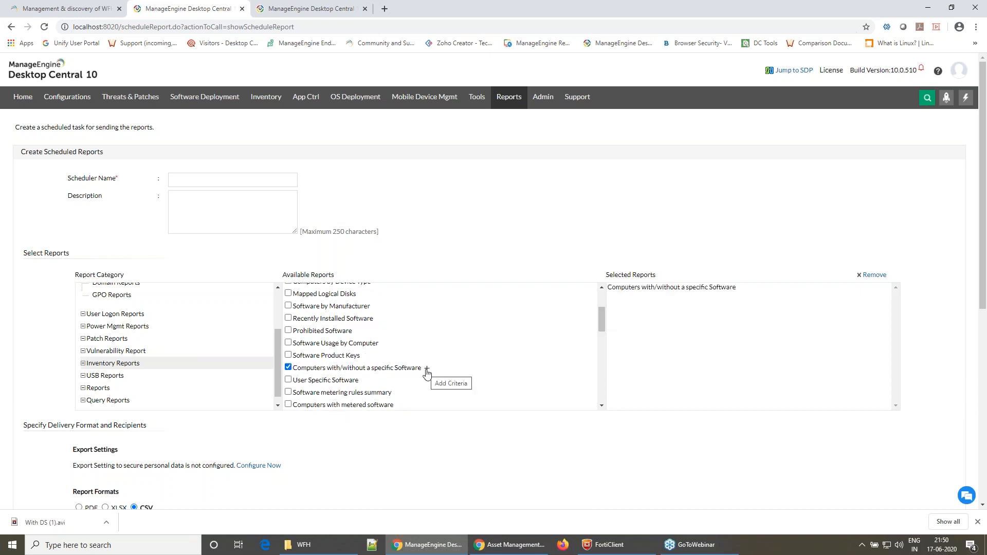
Step: View the filter operators available for the Software Name column in the report's criteria, and close the criteria without applying them
{"action": "left_click", "coordinate": [426, 369]}
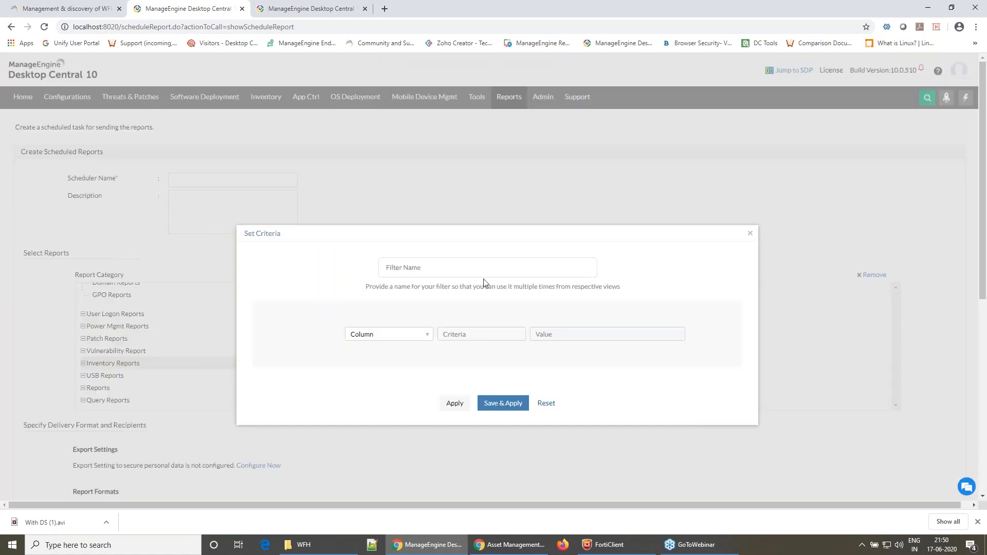
{"action": "left_click", "coordinate": [416, 335]}
{"action": "left_click", "coordinate": [402, 410]}
{"action": "left_click", "coordinate": [490, 340]}
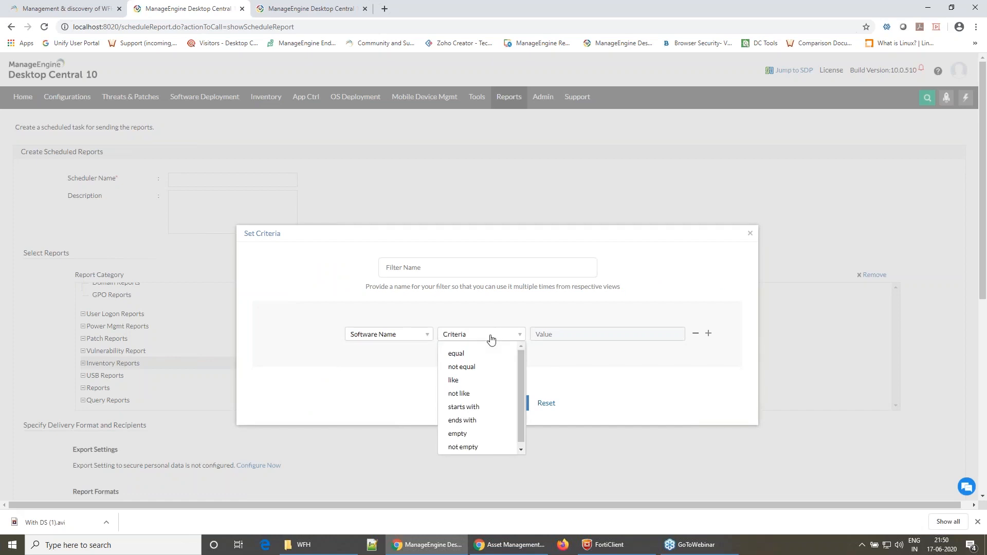
{"action": "left_click", "coordinate": [491, 339]}
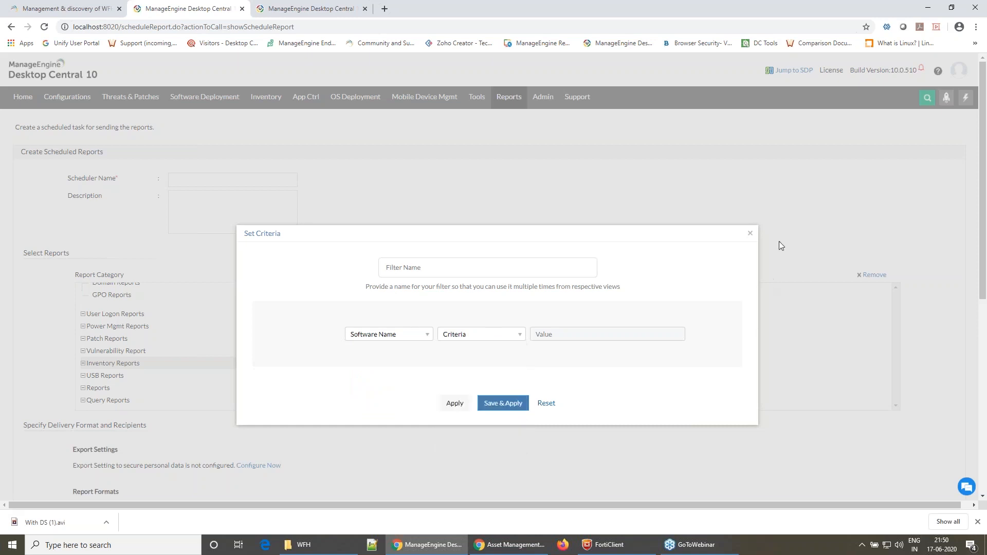
{"action": "left_click", "coordinate": [751, 237]}
Step: Review the report's delivery format options and the scheduler's frequency and start time settings, and cancel the scheduler without saving
{"action": "scroll", "coordinate": [483, 474], "scroll_direction": "down", "scroll_amount": 4}
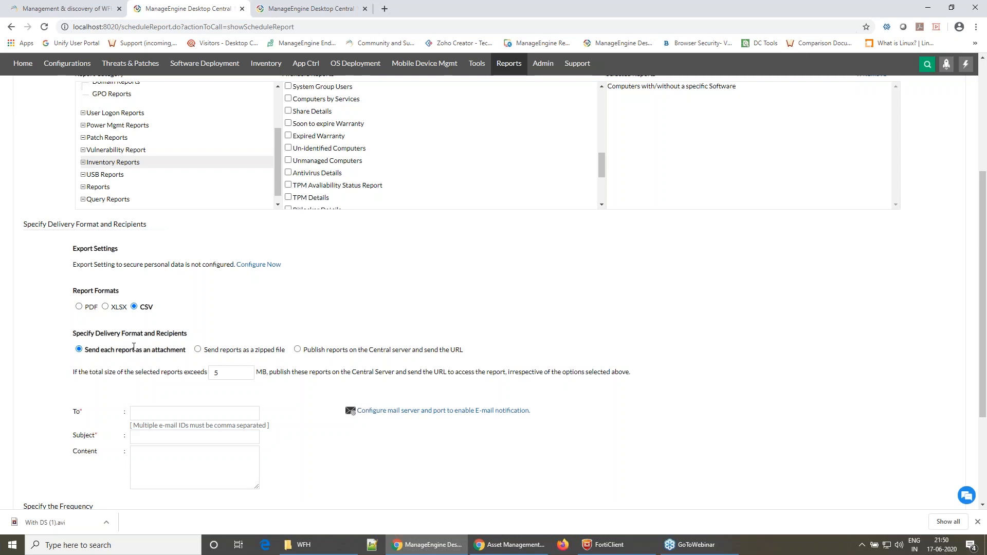
{"action": "left_click_drag", "start_coordinate": [227, 349], "coordinate": [242, 350]}
{"action": "scroll", "coordinate": [336, 388], "scroll_direction": "down", "scroll_amount": 2}
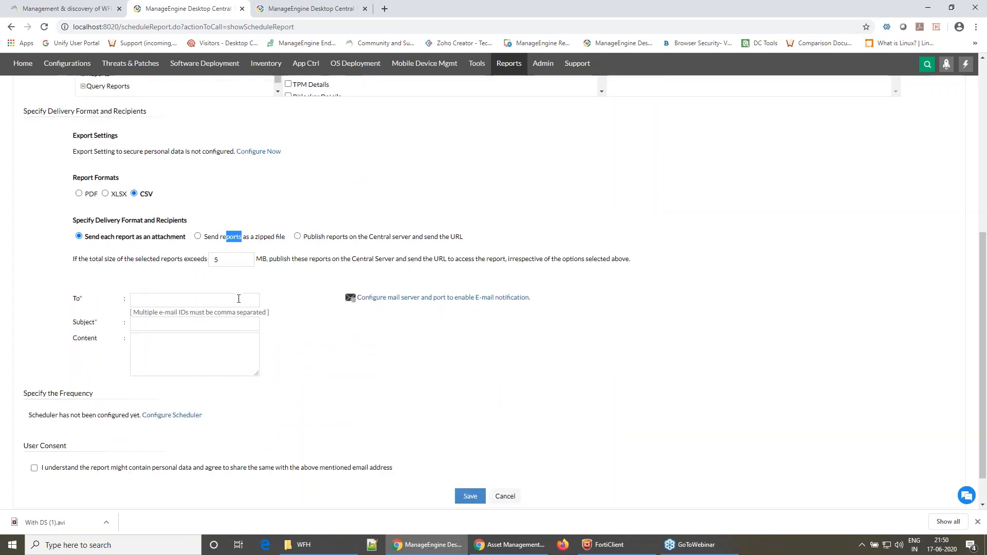
{"action": "left_click", "coordinate": [170, 416]}
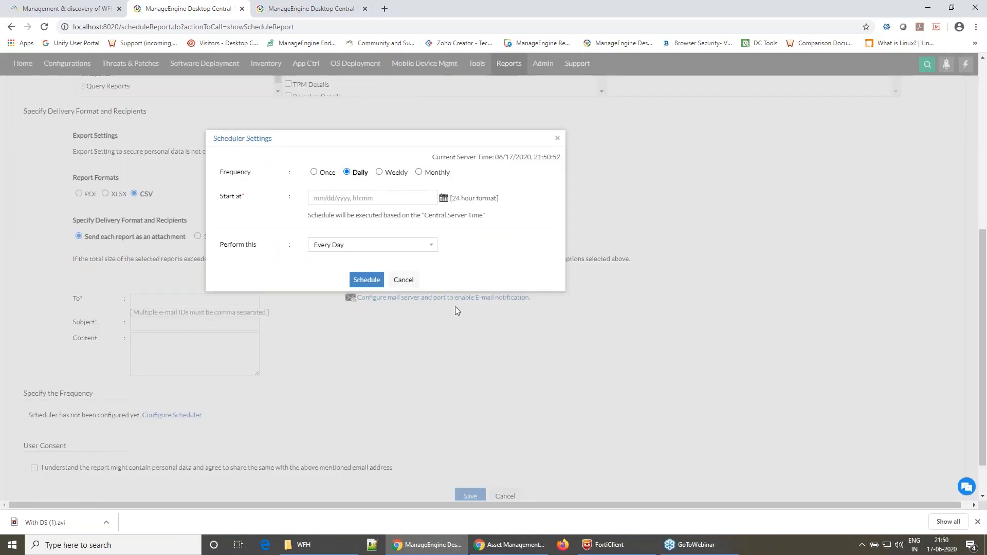
{"action": "left_click", "coordinate": [363, 198]}
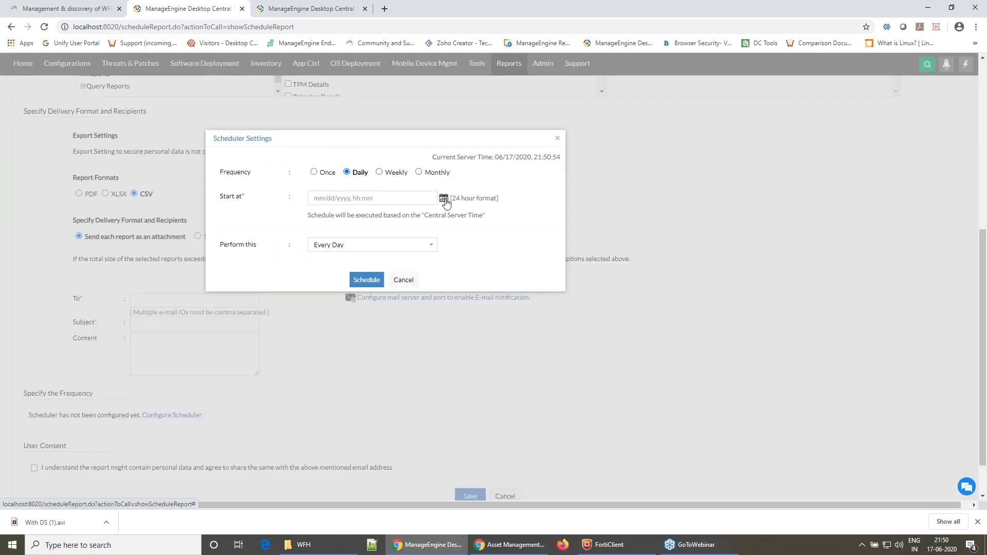
{"action": "left_click", "coordinate": [443, 198]}
{"action": "left_click", "coordinate": [385, 250]}
{"action": "left_click", "coordinate": [495, 268]}
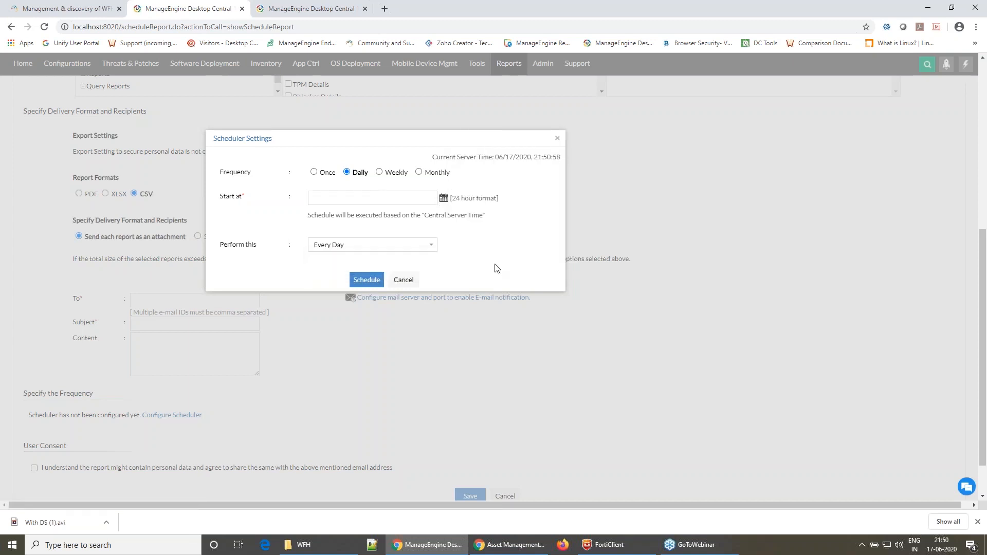
{"action": "left_click", "coordinate": [411, 281]}
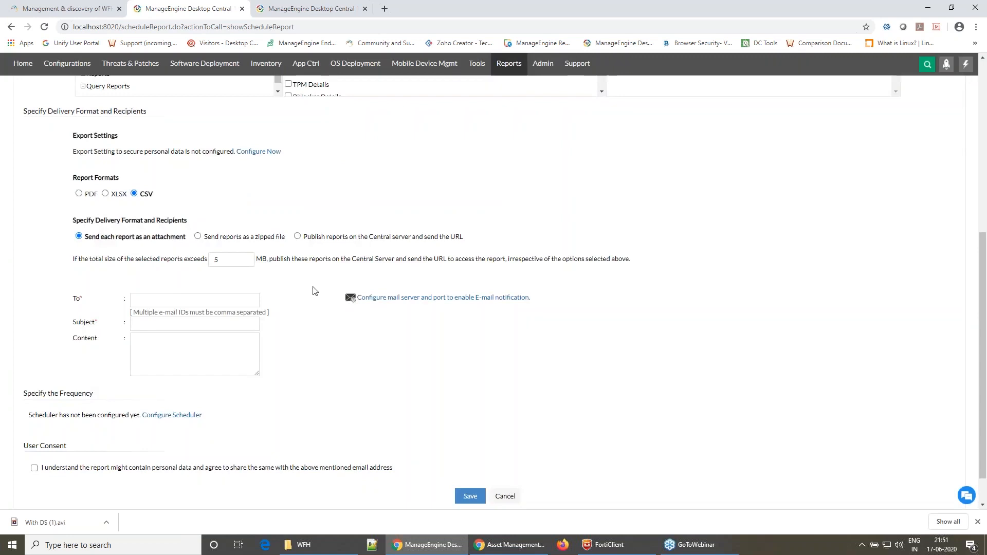
Step: Advance the presentation to Question 4 and switch back to Desktop Central
{"action": "key", "text": "alt+Tab"}
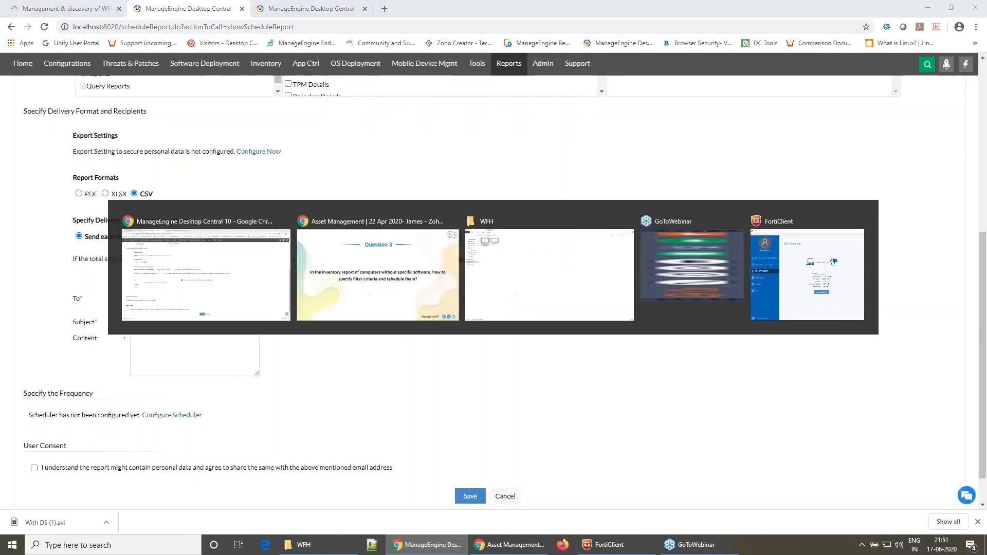
{"action": "key", "text": "Right"}
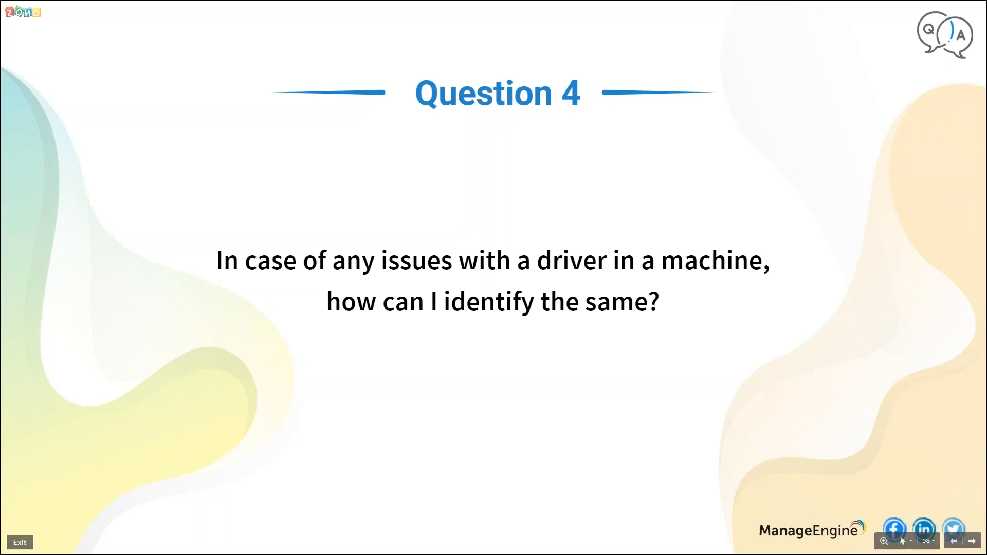
{"action": "key", "text": "alt+Tab"}
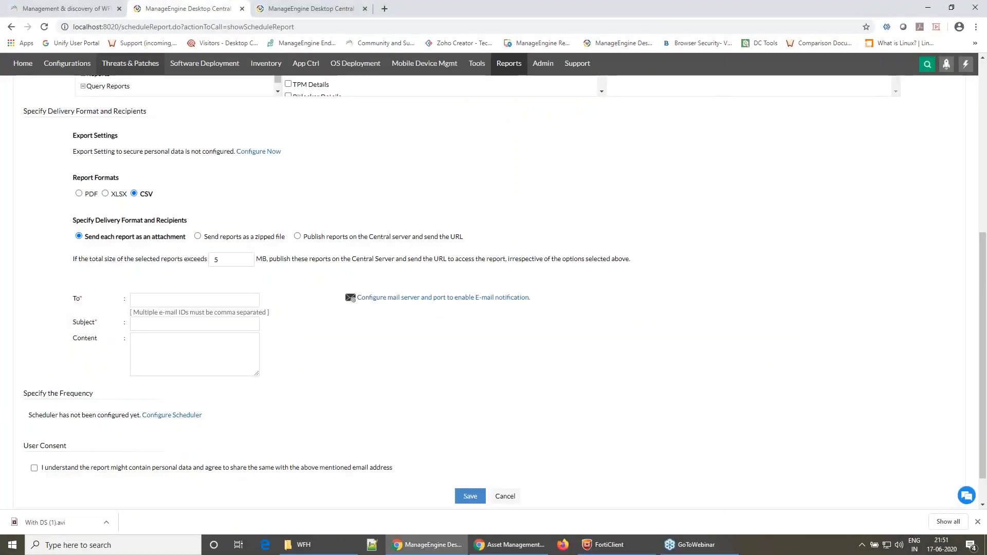
Step: Open the list of drivers in the system details of the scanned inventory computer
{"action": "left_click", "coordinate": [266, 64]}
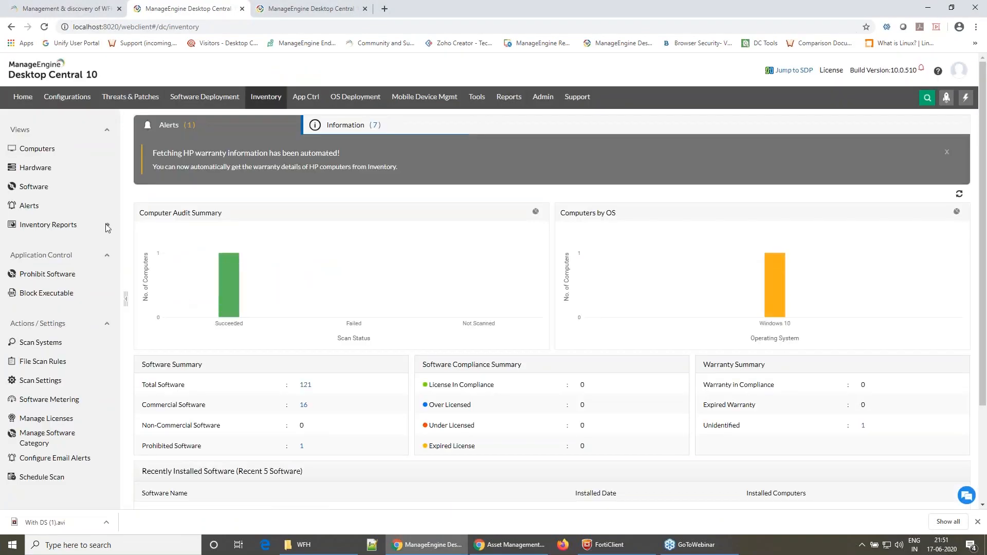
{"action": "left_click", "coordinate": [76, 150]}
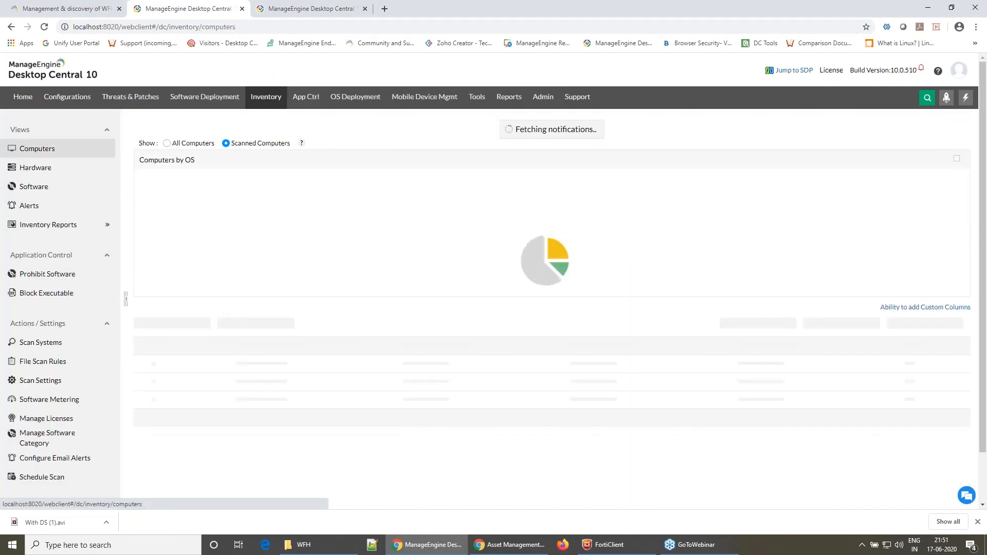
{"action": "left_click", "coordinate": [220, 348]}
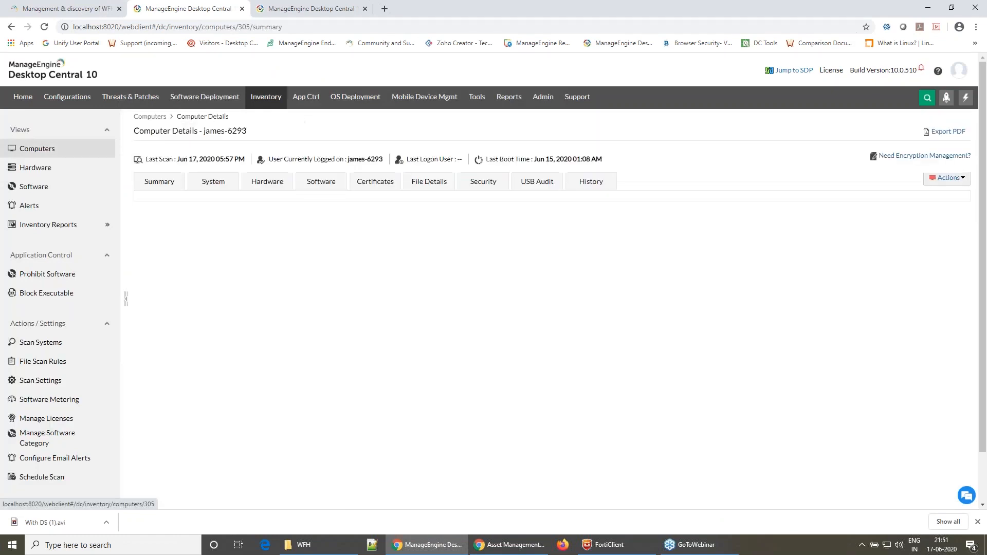
{"action": "left_click", "coordinate": [267, 181]}
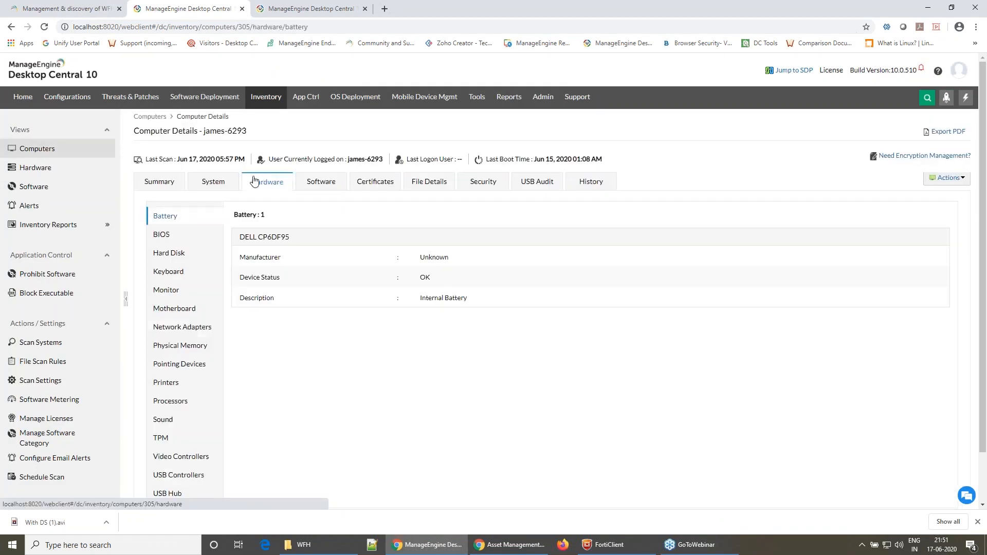
{"action": "left_click", "coordinate": [220, 186]}
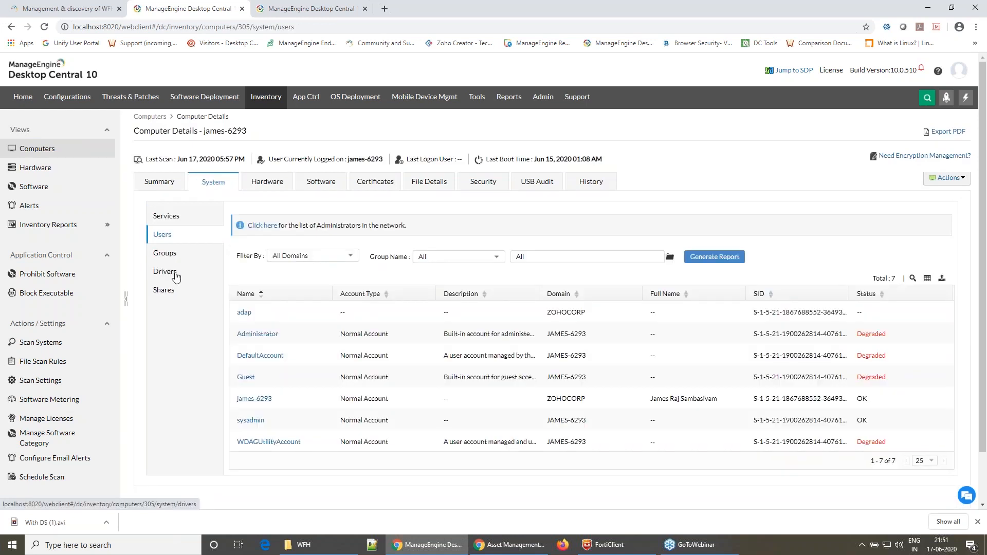
{"action": "left_click", "coordinate": [163, 271]}
Step: Show 100 drivers per page and examine the device status and remarks of the listed drivers
{"action": "scroll", "coordinate": [769, 413], "scroll_direction": "down", "scroll_amount": 2}
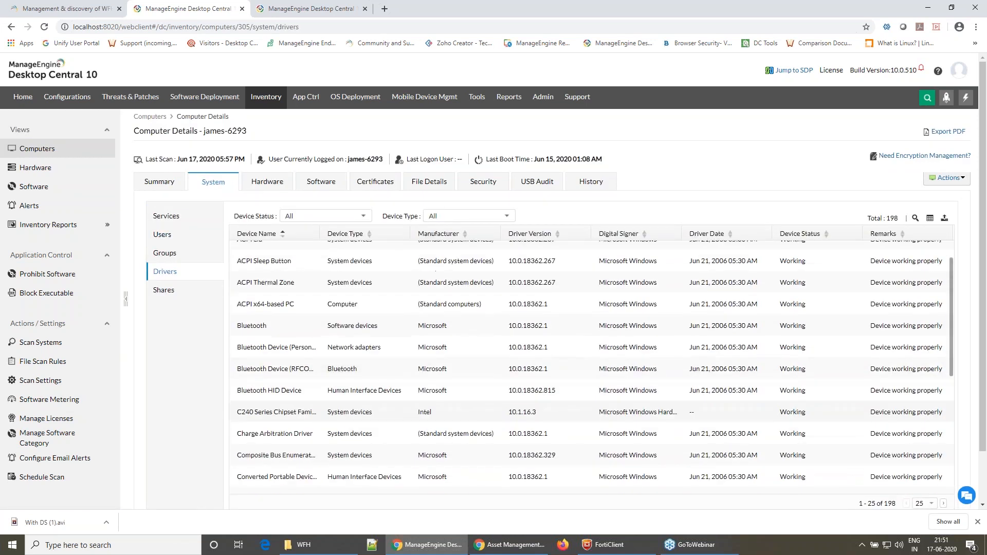
{"action": "scroll", "coordinate": [867, 312], "scroll_direction": "down", "scroll_amount": 6}
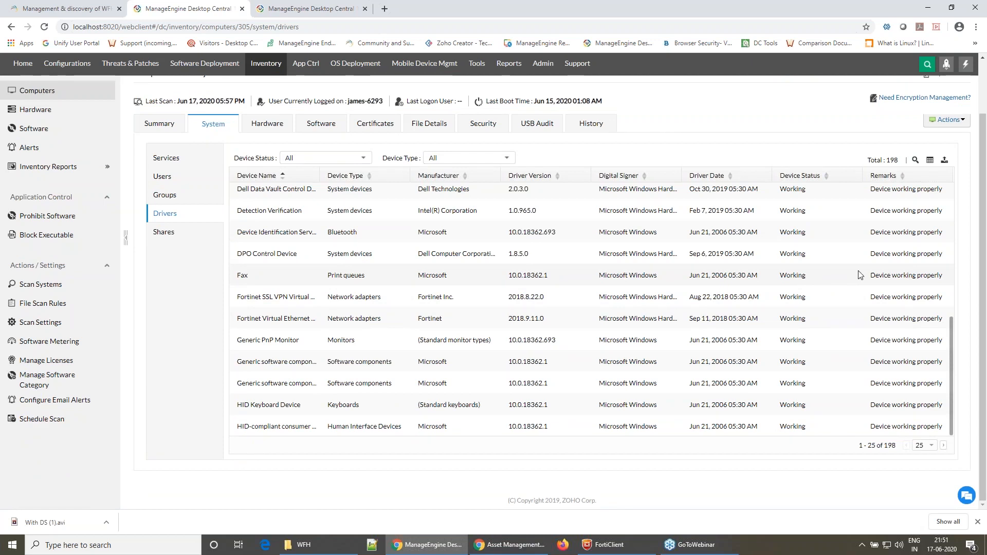
{"action": "left_click_drag", "start_coordinate": [862, 276], "coordinate": [952, 277]}
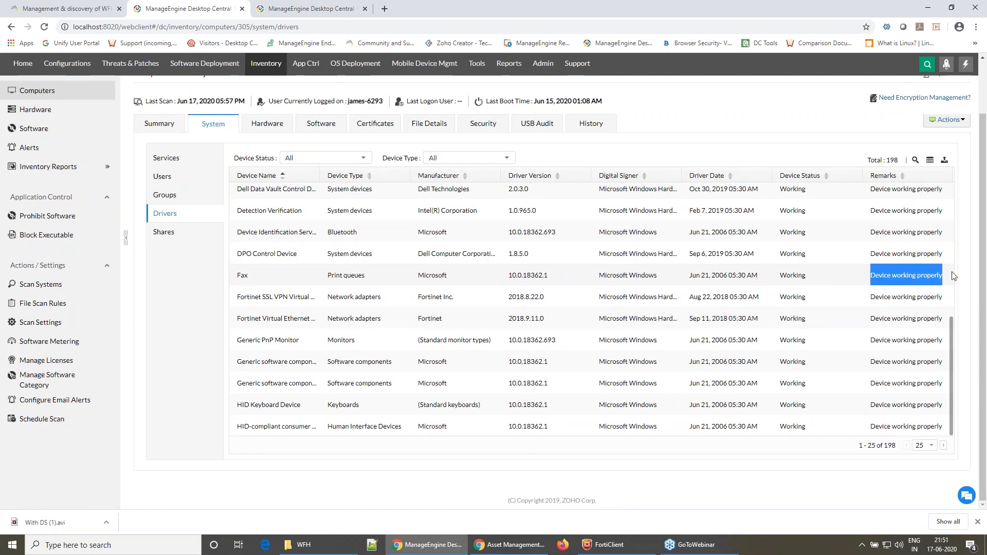
{"action": "left_click", "coordinate": [934, 443]}
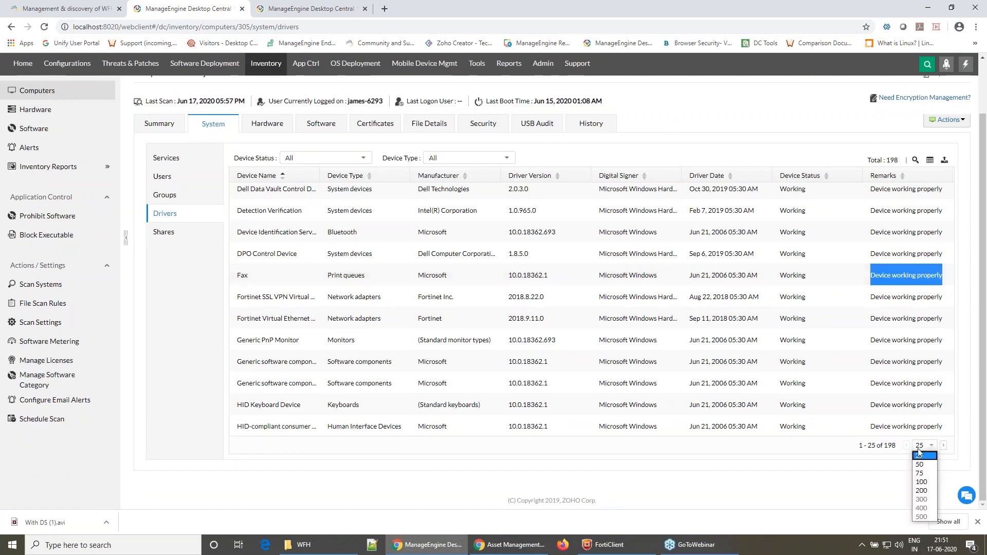
{"action": "left_click", "coordinate": [922, 481]}
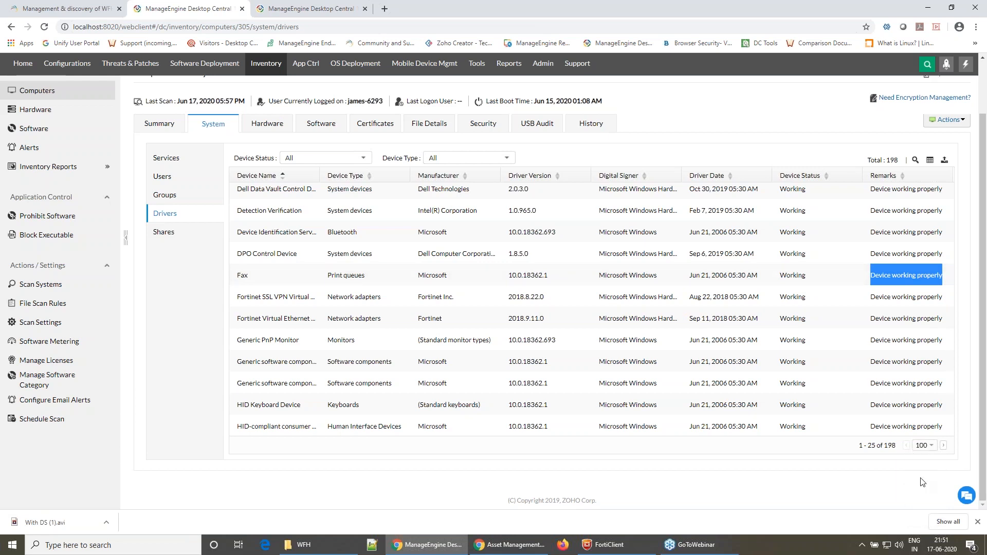
{"action": "scroll", "coordinate": [865, 384], "scroll_direction": "down", "scroll_amount": 10}
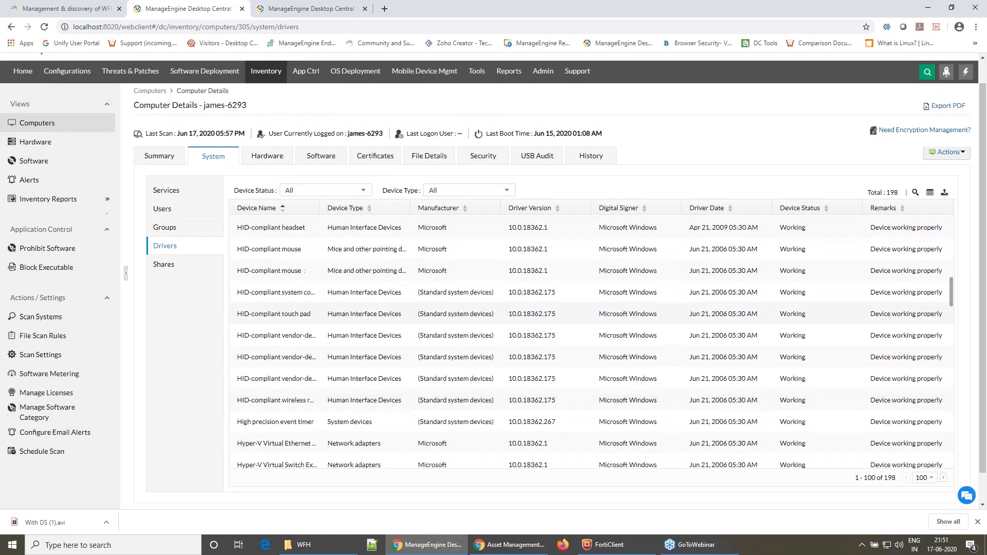
{"action": "scroll", "coordinate": [865, 377], "scroll_direction": "down", "scroll_amount": 12}
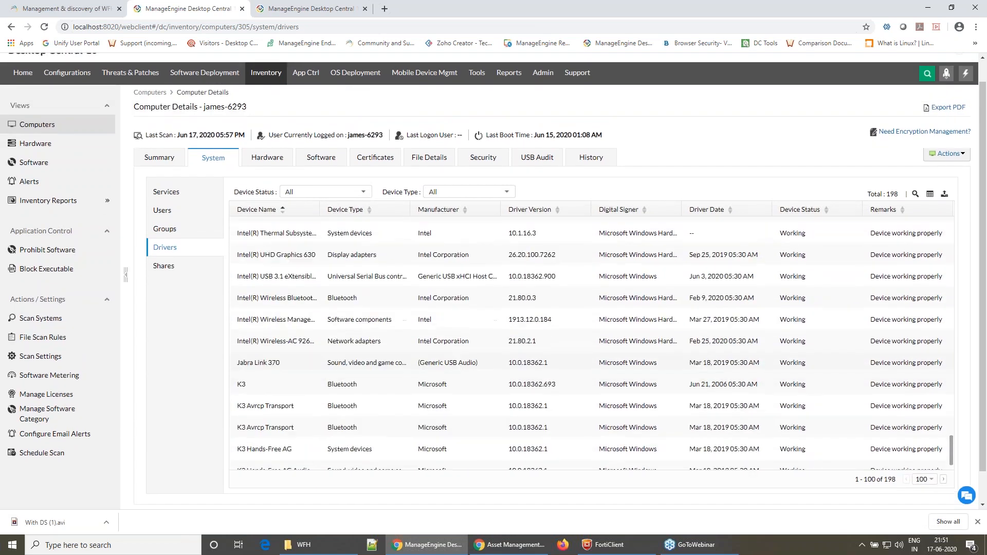
{"action": "scroll", "coordinate": [865, 378], "scroll_direction": "up", "scroll_amount": 1}
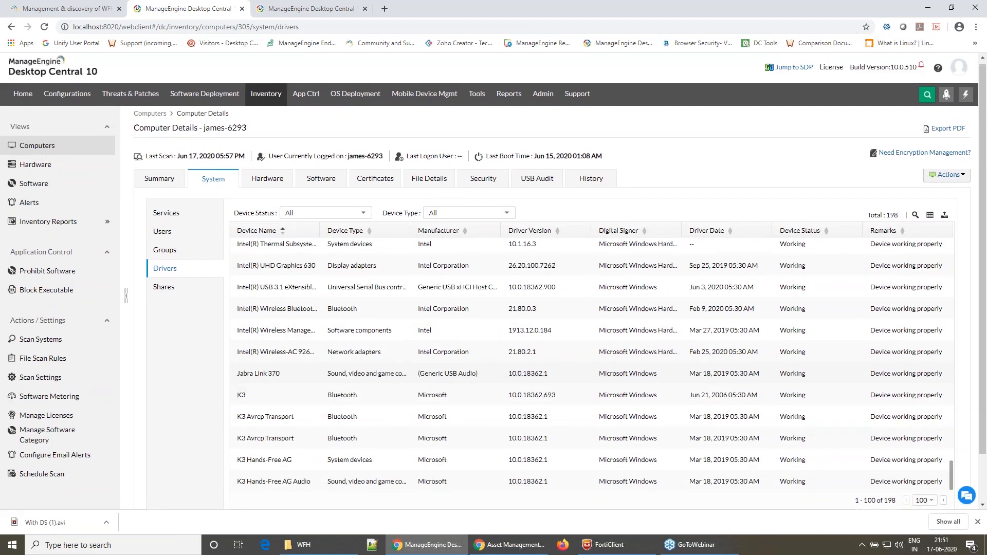